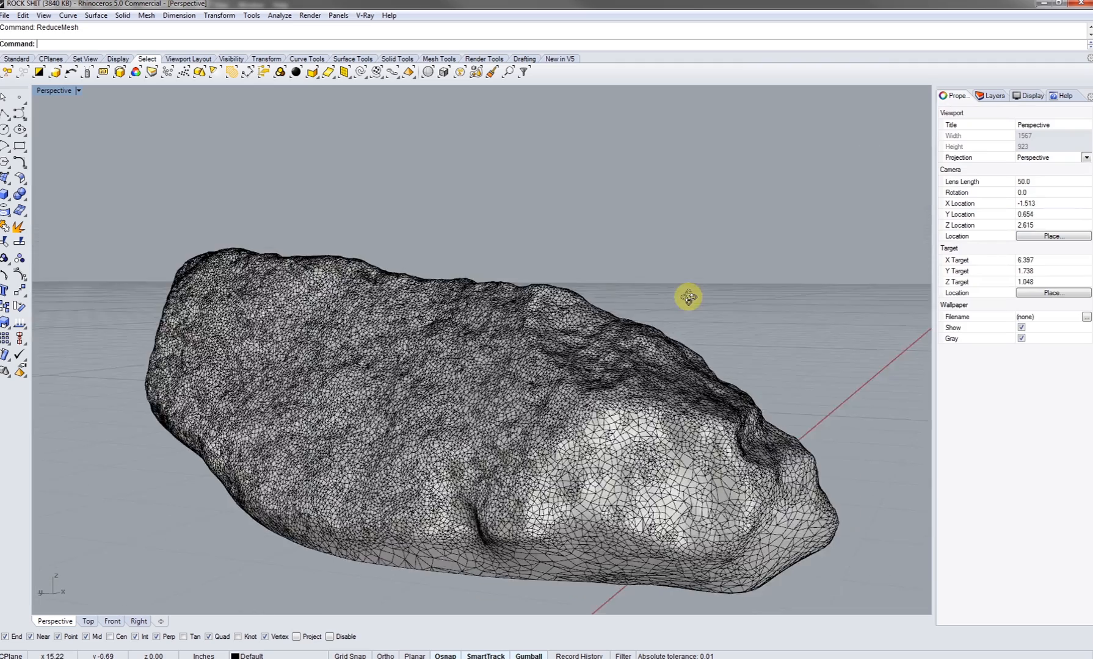
Step: Select the scanned rock mesh and reduce its polygon count by 75 percent with ReduceMesh
scroll(578, 389, "up", 4)
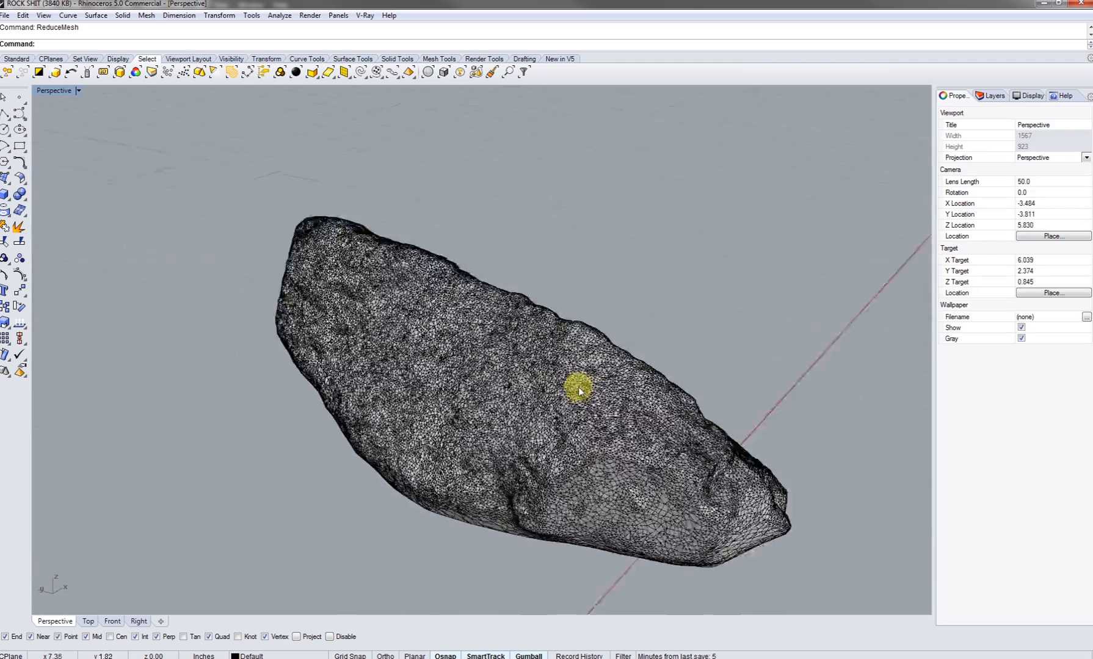
scroll(601, 394, "down", 6)
right_click_drag(607, 355, 582, 438)
left_click(566, 394)
left_click(583, 438)
type("ReduceMesh")
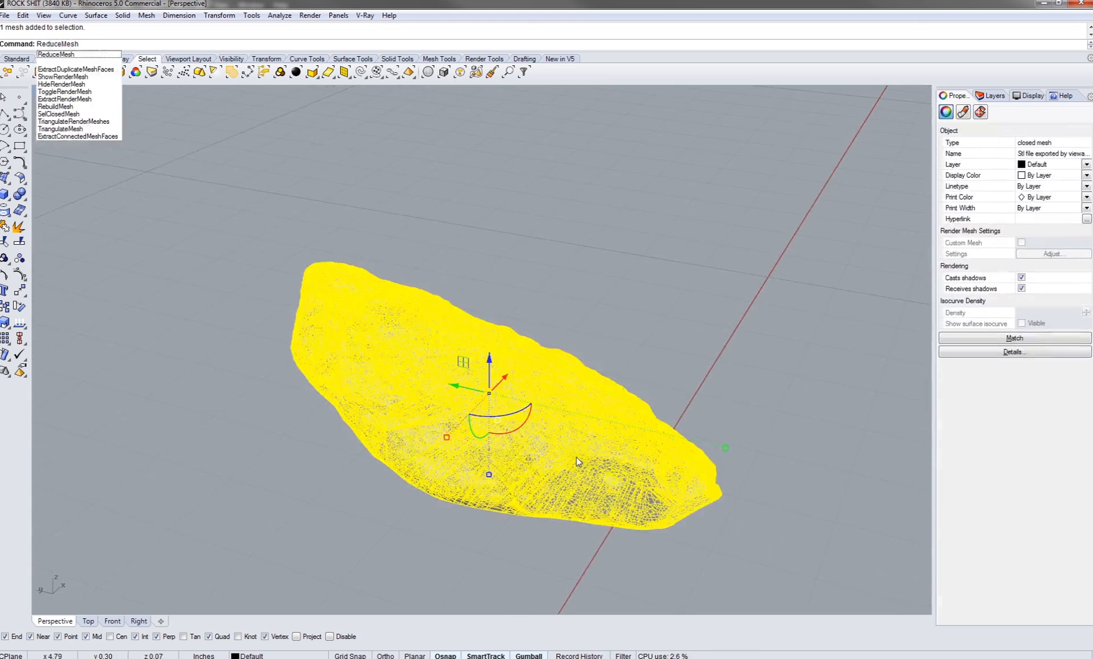
key("Return")
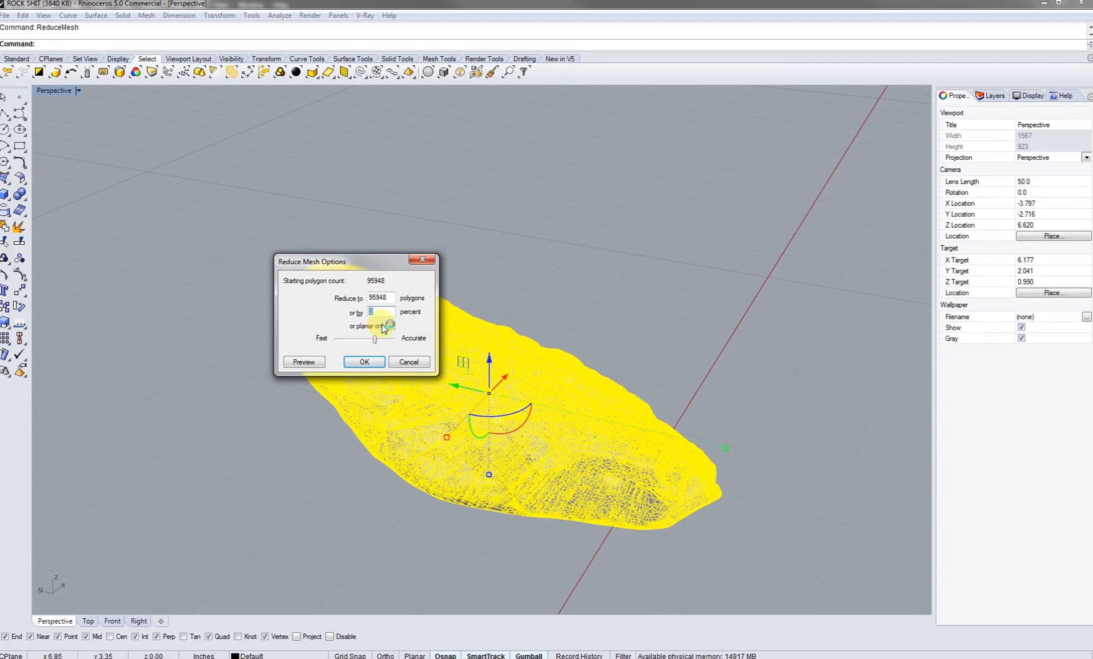
type("75")
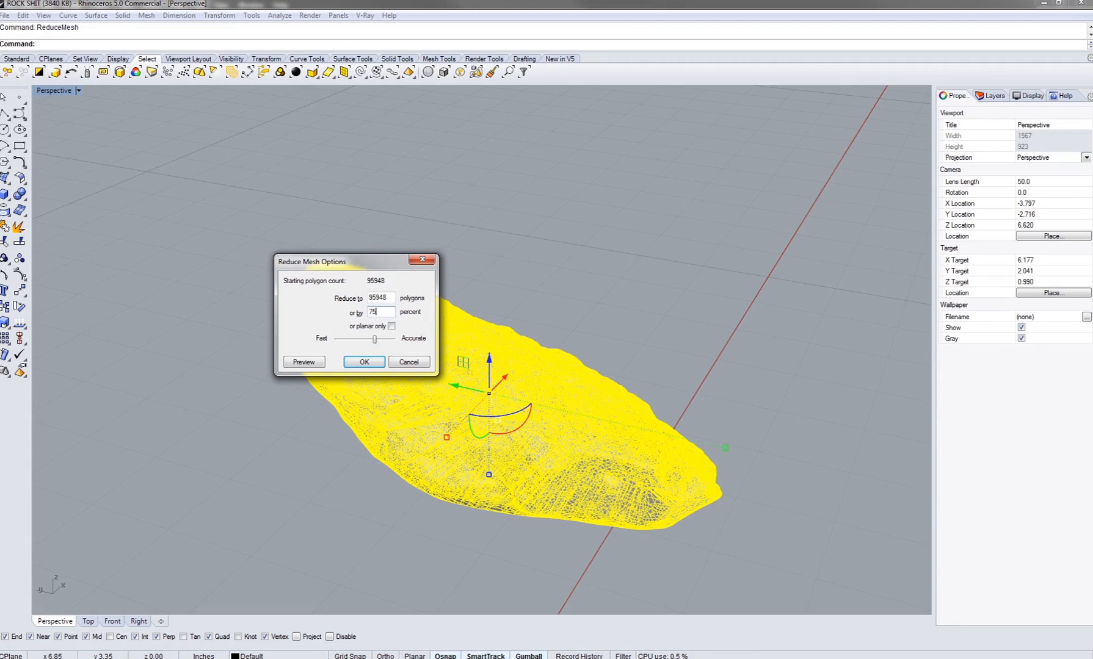
left_click(364, 361)
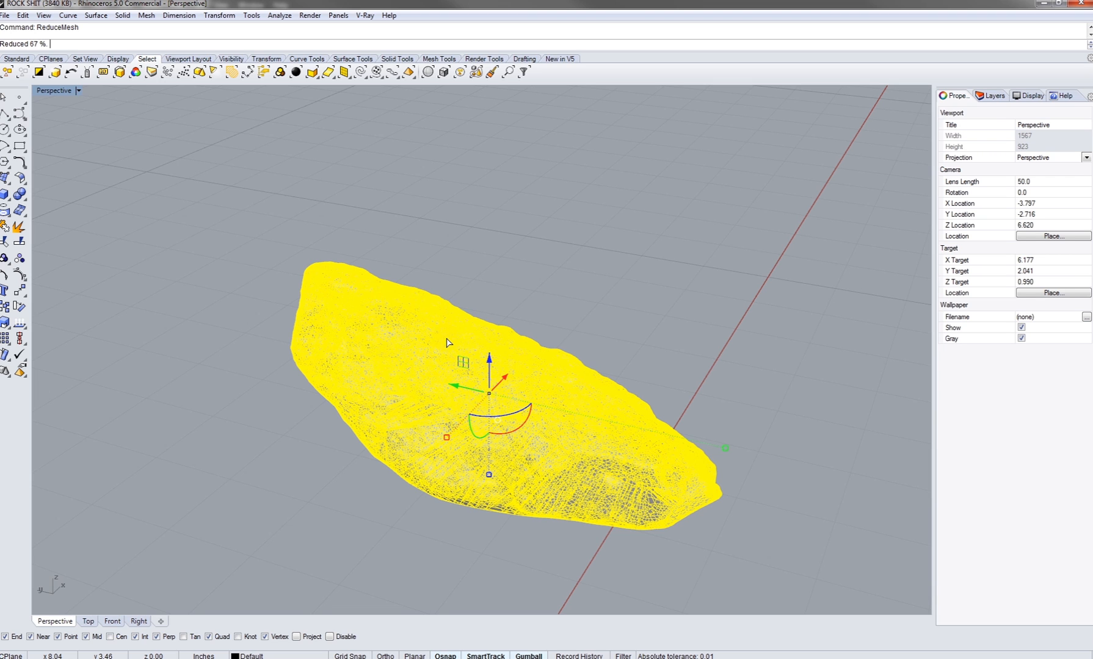
Step: Run ReduceMesh on the simplified rock again, reducing it by 90 percent
right_click_drag(394, 340, 343, 332, "shift")
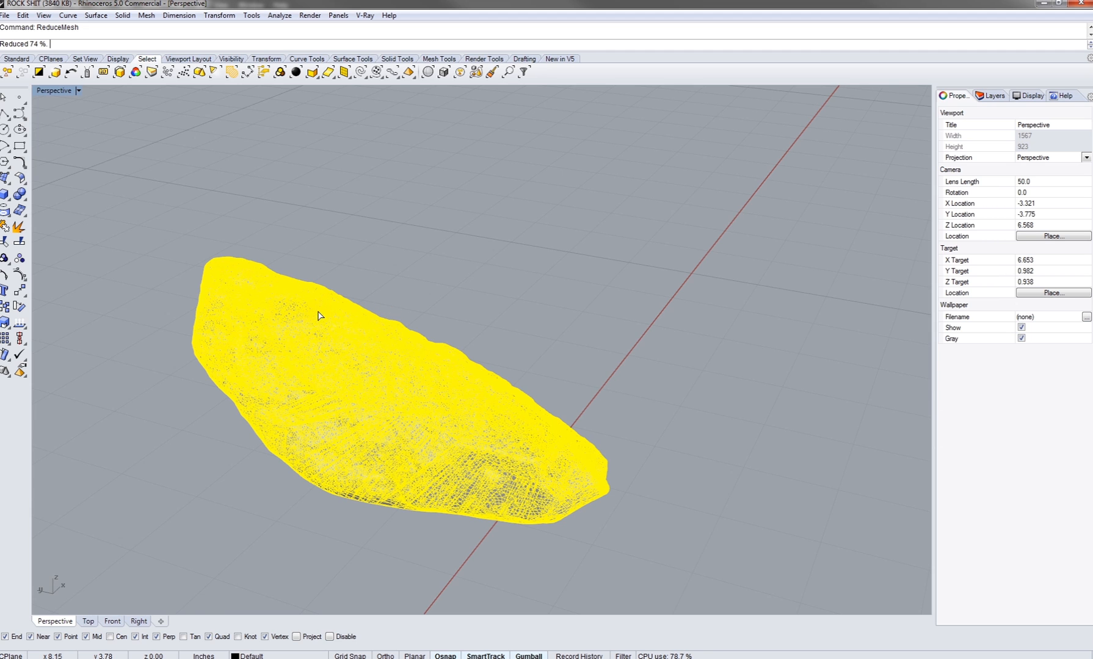
right_click_drag(318, 315, 386, 284)
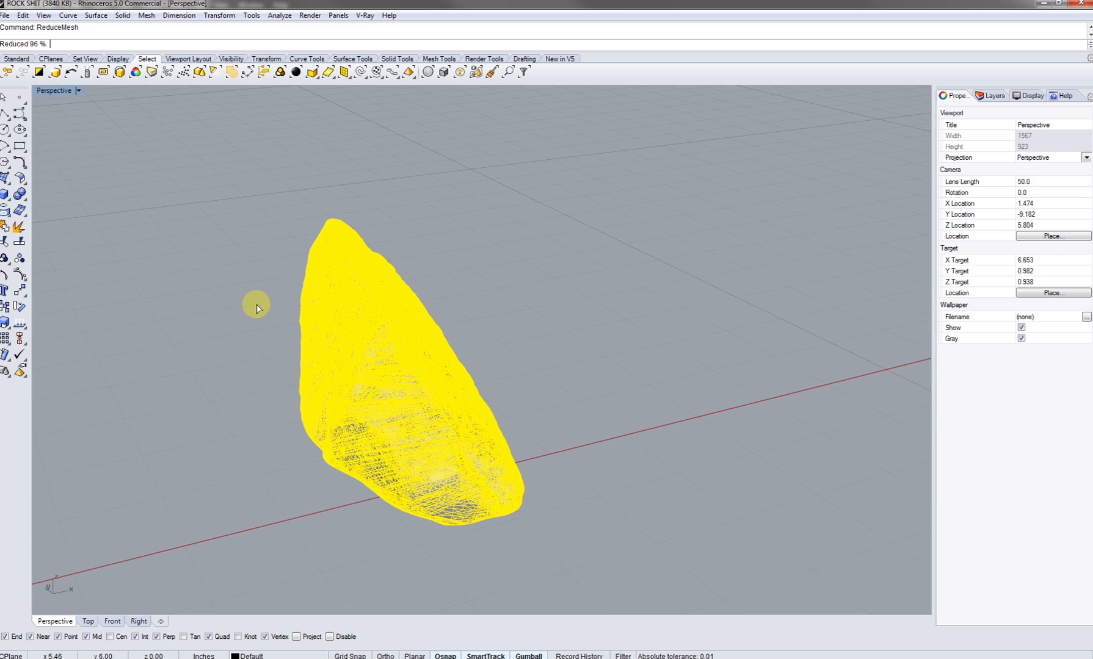
right_click_drag(257, 305, 361, 333)
left_click(251, 430)
mouse_move(257, 430)
right_mouse_down()
mouse_move(407, 434)
mouse_move(402, 425)
right_mouse_up()
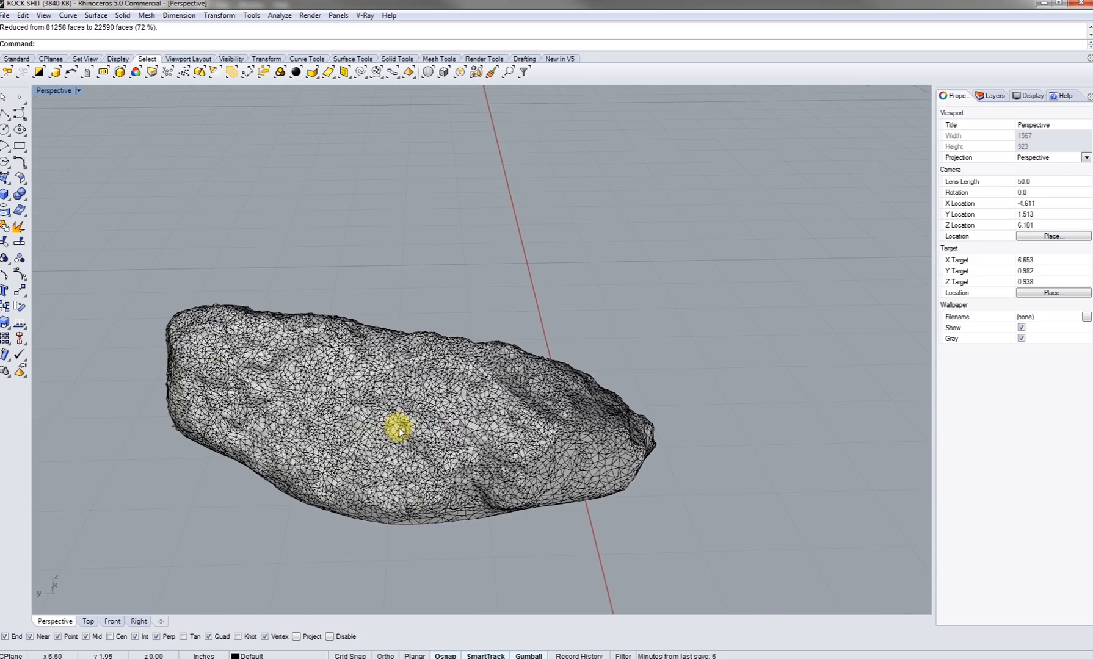
scroll(397, 426, "up", 5)
scroll(449, 431, "down", 5)
left_click(452, 403)
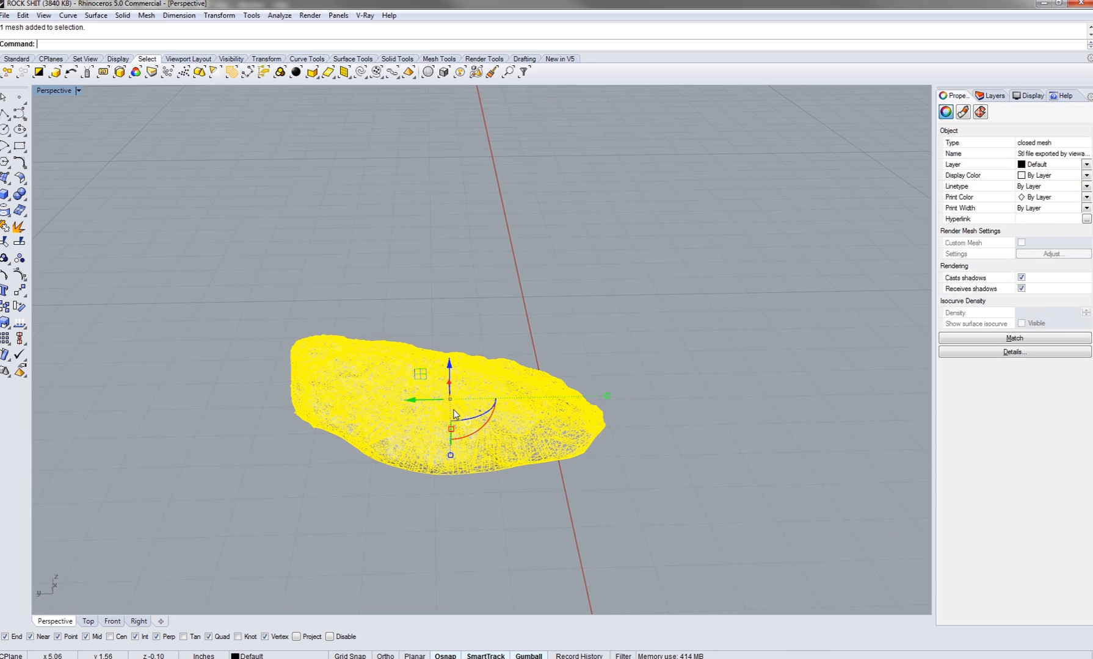
key("Return")
key("Tab")
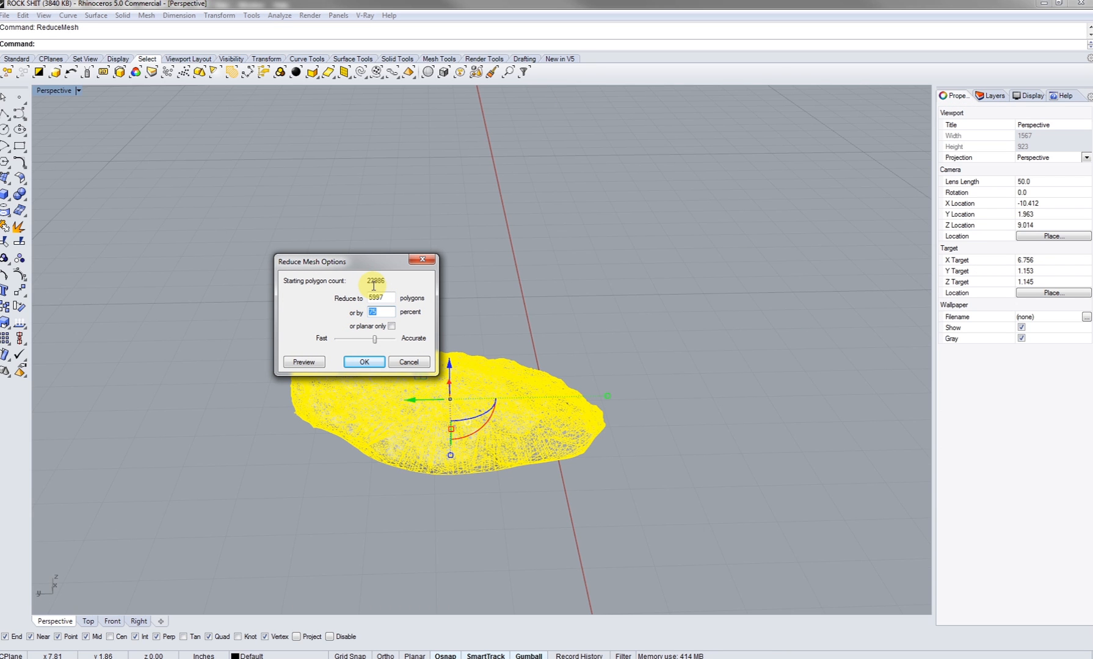
type("90")
key("Return")
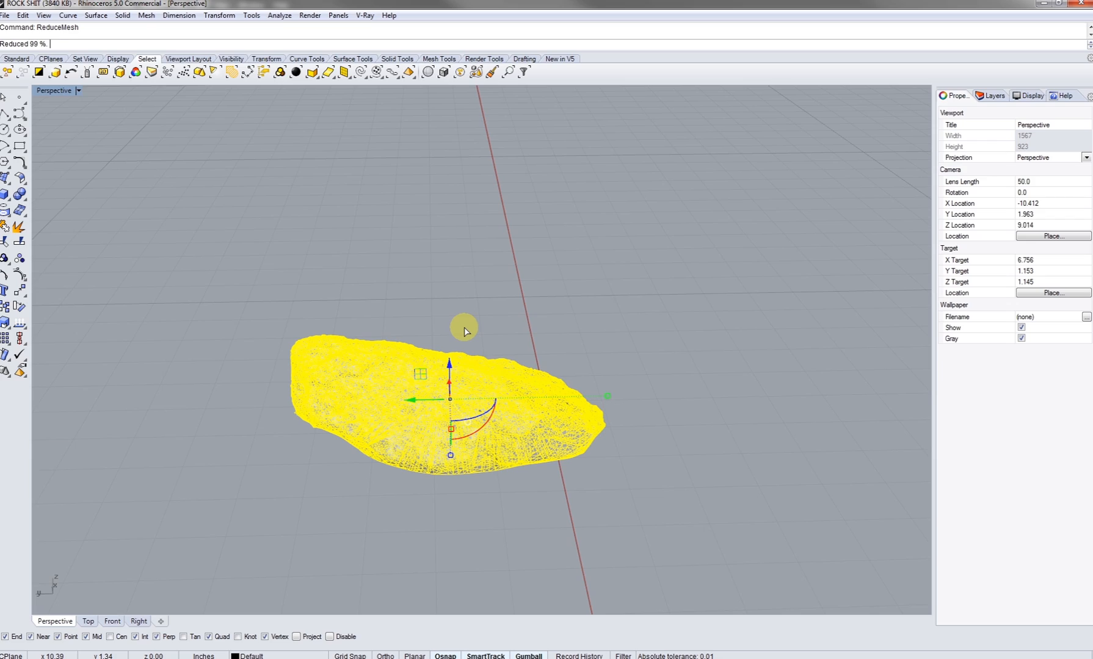
Step: Reduce the rock mesh by a further 20 percent
right_click_drag(464, 325, 422, 330)
key("Escape")
scroll(429, 389, "up", 10)
right_click_drag(429, 389, 372, 354)
right_click_drag(373, 354, 371, 469, "shift")
scroll(367, 431, "down", 6)
left_click(361, 433)
right_click(371, 469)
key("Tab")
type("20")
key("Return")
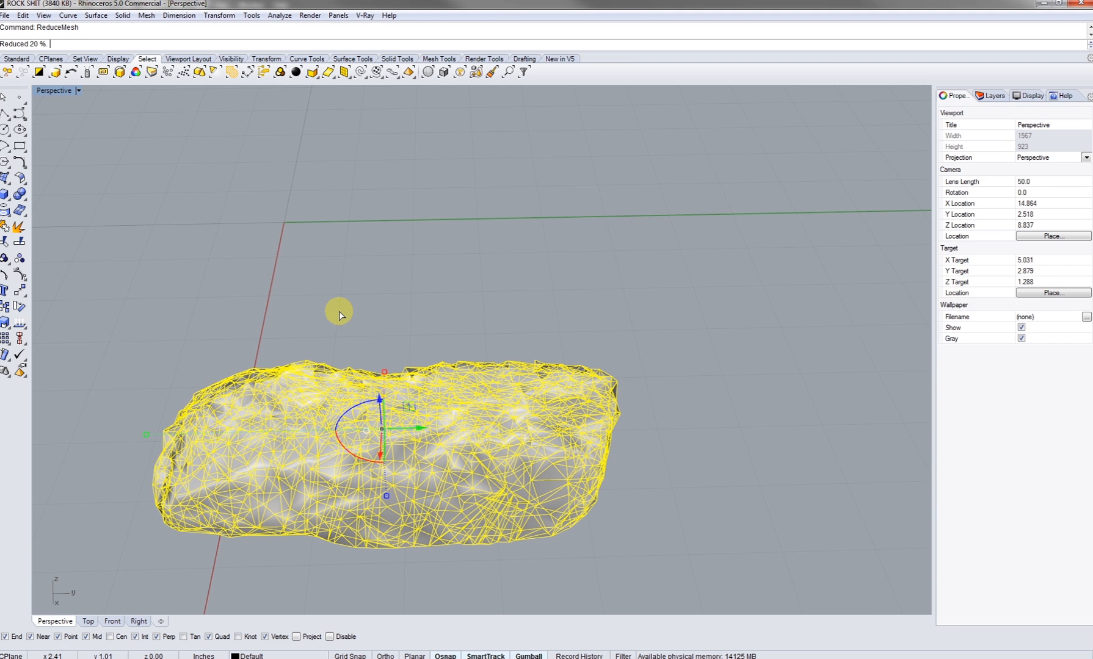
Step: Repeat the mesh reduction on the rock at 50 percent
right_click_drag(382, 364, 443, 313, "shift")
right_click_drag(386, 435, 489, 434)
right_click(491, 435)
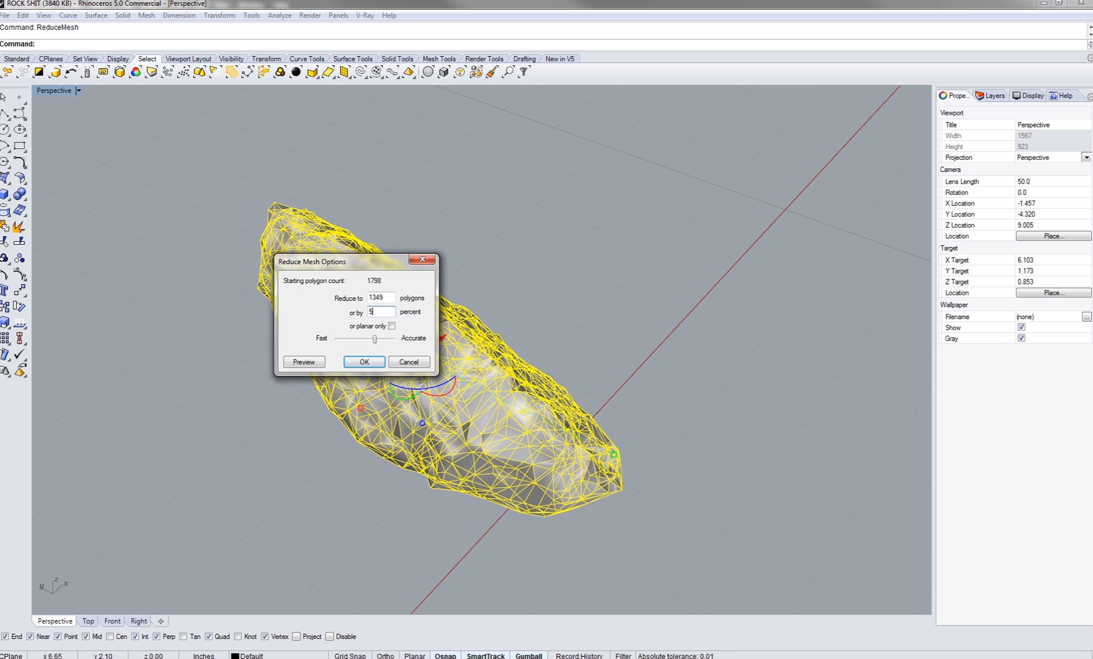
key("Return")
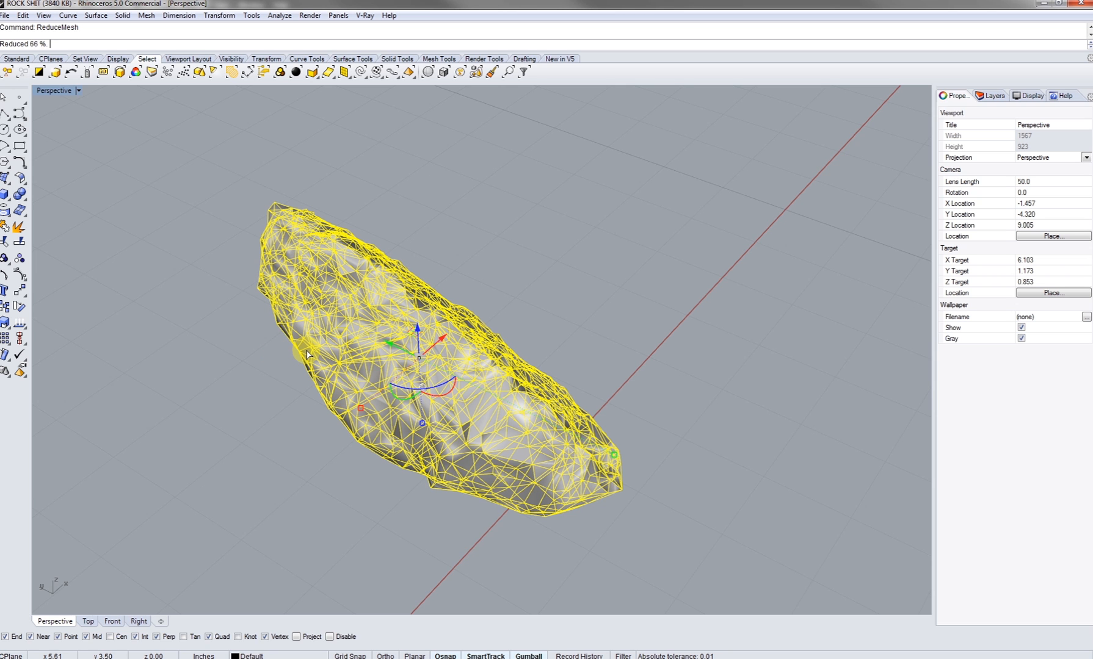
Step: Reduce the rock mesh again, this time by 75 percent
right_click_drag(321, 376, 386, 423)
right_click(385, 423)
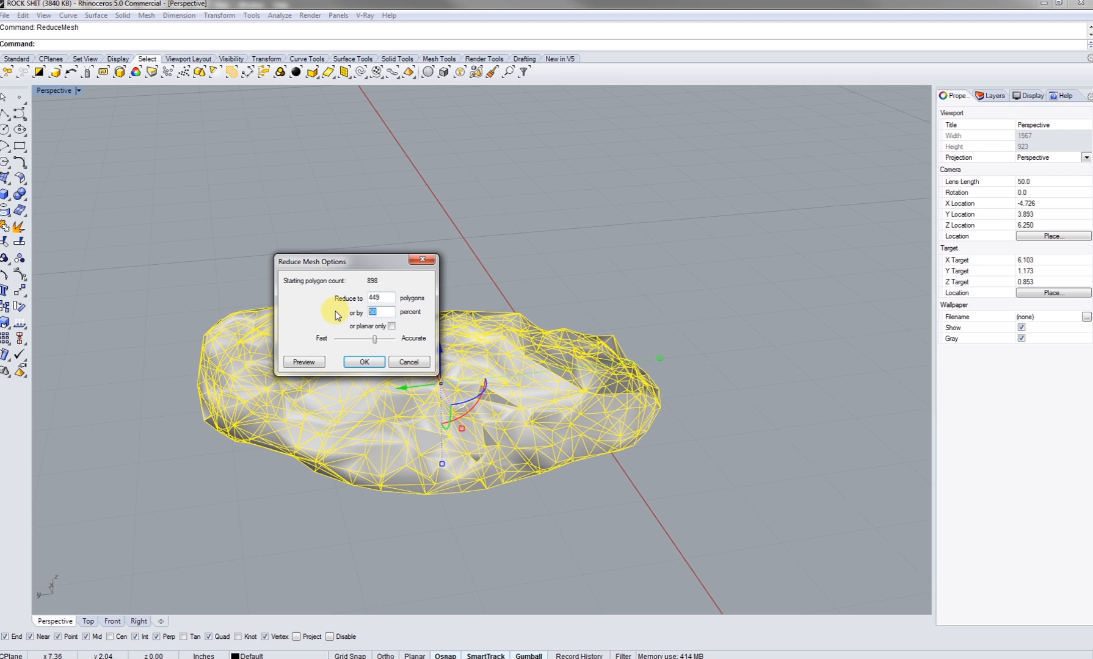
type("25")
key("Return")
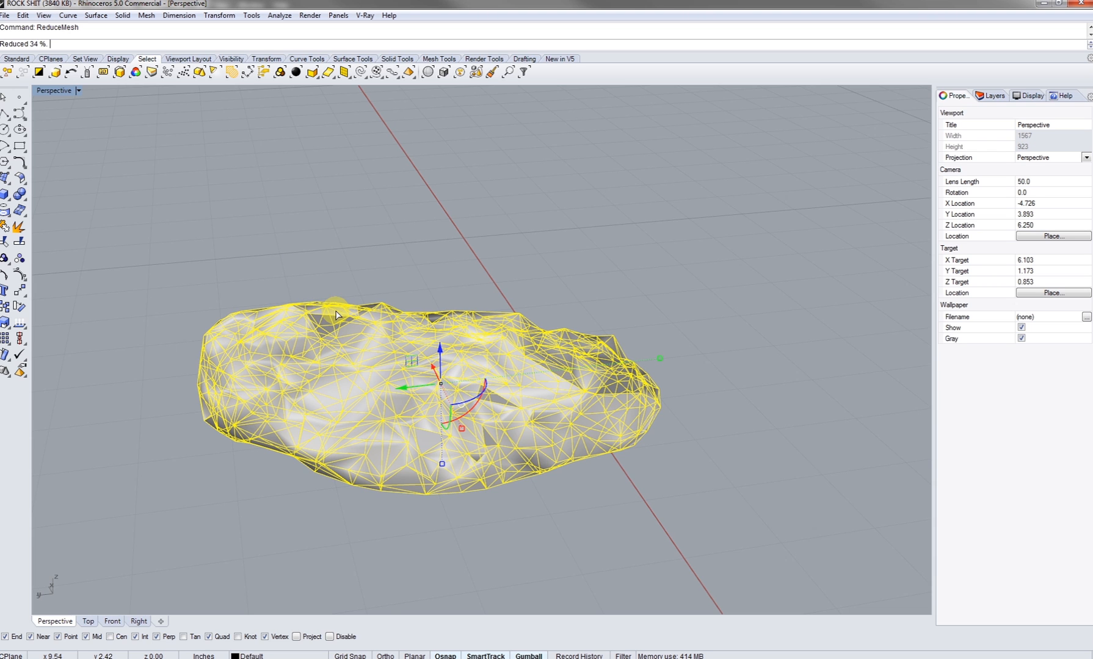
Step: Apply one more ReduceMesh pass to the rock, keeping the 75 percent setting
right_click_drag(458, 326, 469, 389)
left_click(443, 231)
left_click(465, 388)
right_click(464, 388)
left_click(368, 360)
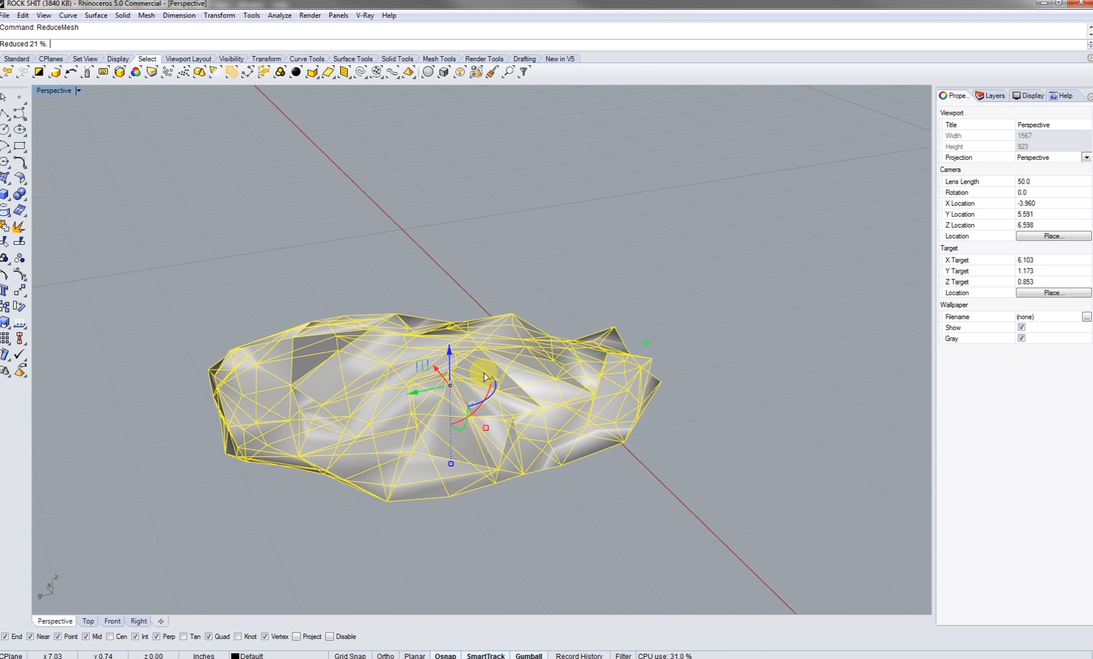
Step: Copy the coarse rock mesh alongside itself in the X direction
left_click(499, 281)
right_click_drag(499, 281, 517, 406)
left_click(611, 401)
type("Copy")
key("Return")
right_click_drag(510, 368, 471, 449)
left_click(498, 517)
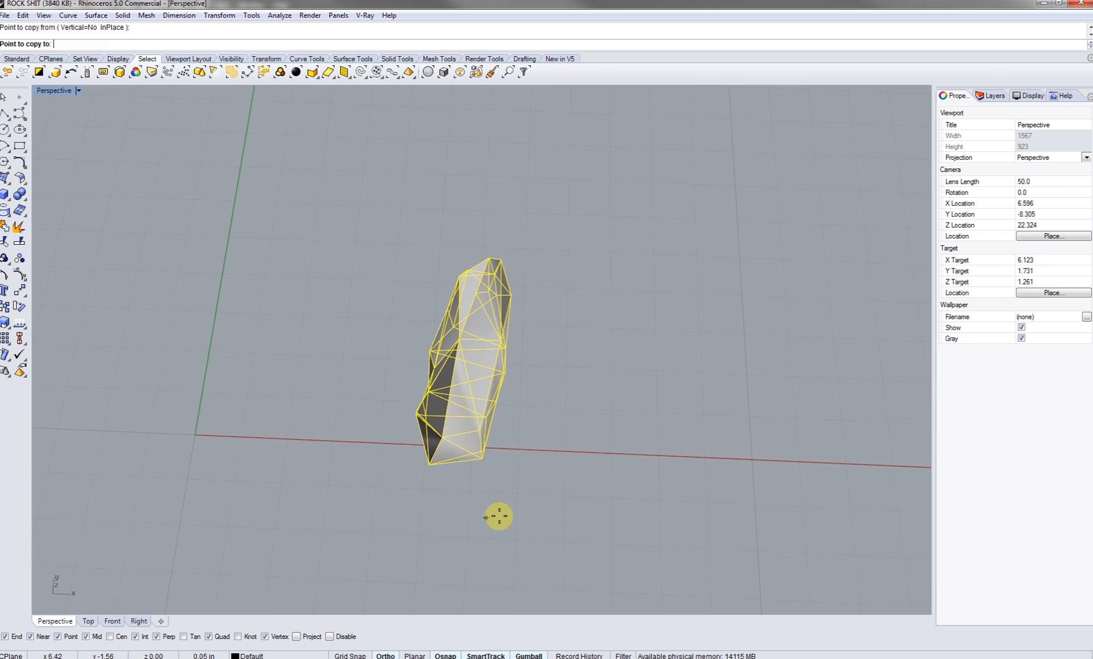
left_click(672, 538)
key("Return")
Step: Undo the duplication and the last reduction, and paste the coarse duplicate back beside the denser rock
left_click(643, 433)
right_click_drag(643, 433, 621, 443, "shift")
key("ctrl+z")
key("ctrl+z")
key("ctrl+z")
key("ctrl+z")
left_click(526, 490)
right_click_drag(513, 492, 410, 441, "shift")
key("ctrl+y")
key("ctrl+v")
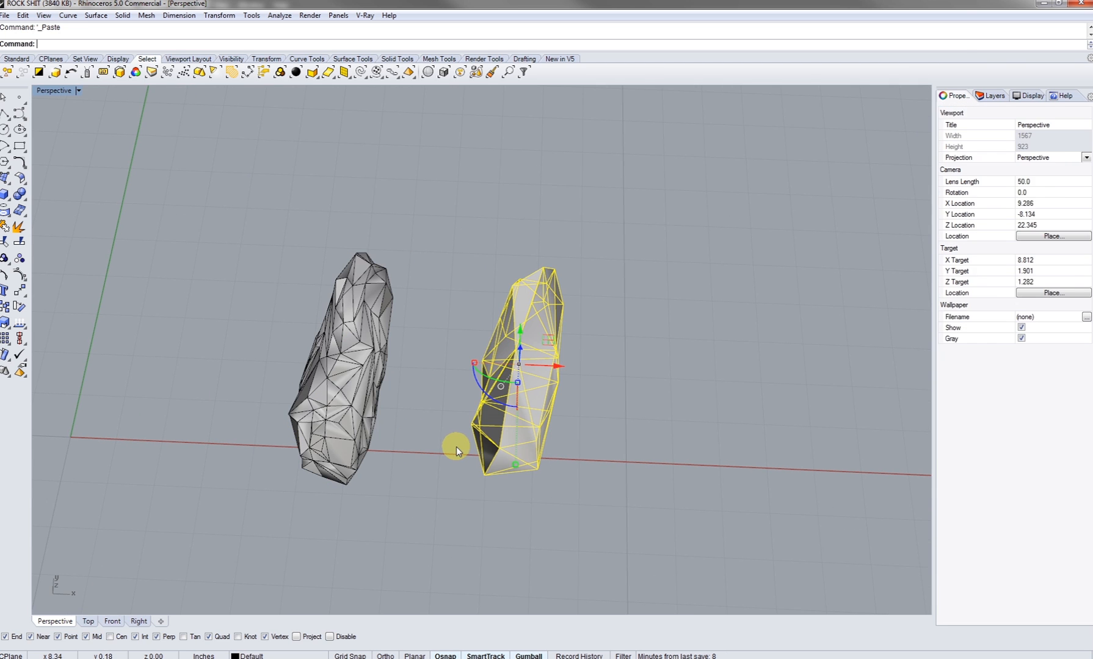
Step: Move both rock meshes together along the X axis to free the original position
left_click(354, 433, "shift")
left_click_drag(354, 433, 533, 440)
left_click(417, 495)
right_click_drag(447, 472, 448, 478, "shift")
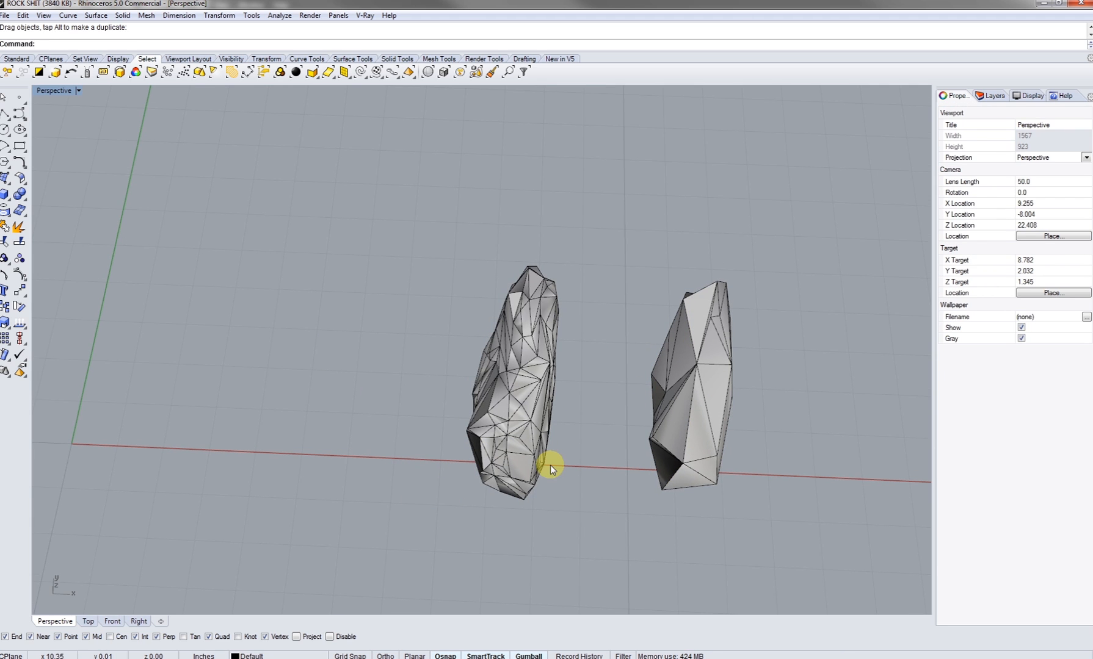
Step: Copy both meshes to the clipboard, undo back to the next denser rock, and paste them beside it
left_click(502, 450)
left_click(660, 461, "shift")
key("ctrl+c")
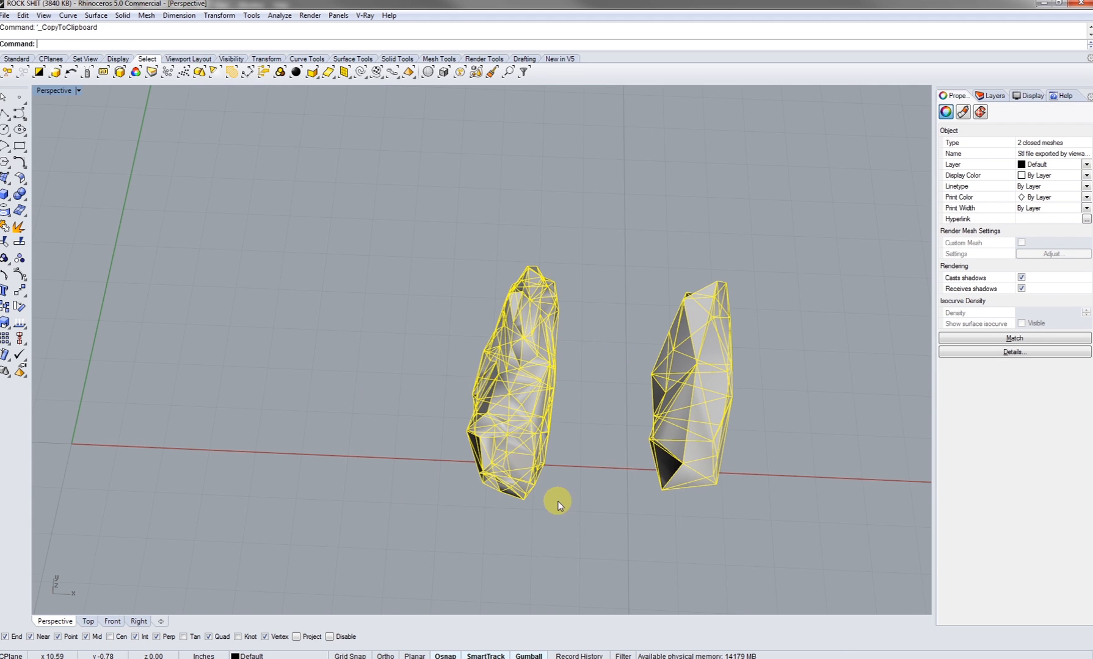
right_click_drag(512, 506, 568, 513, "shift")
left_click(568, 513)
key("ctrl+z")
key("ctrl+z")
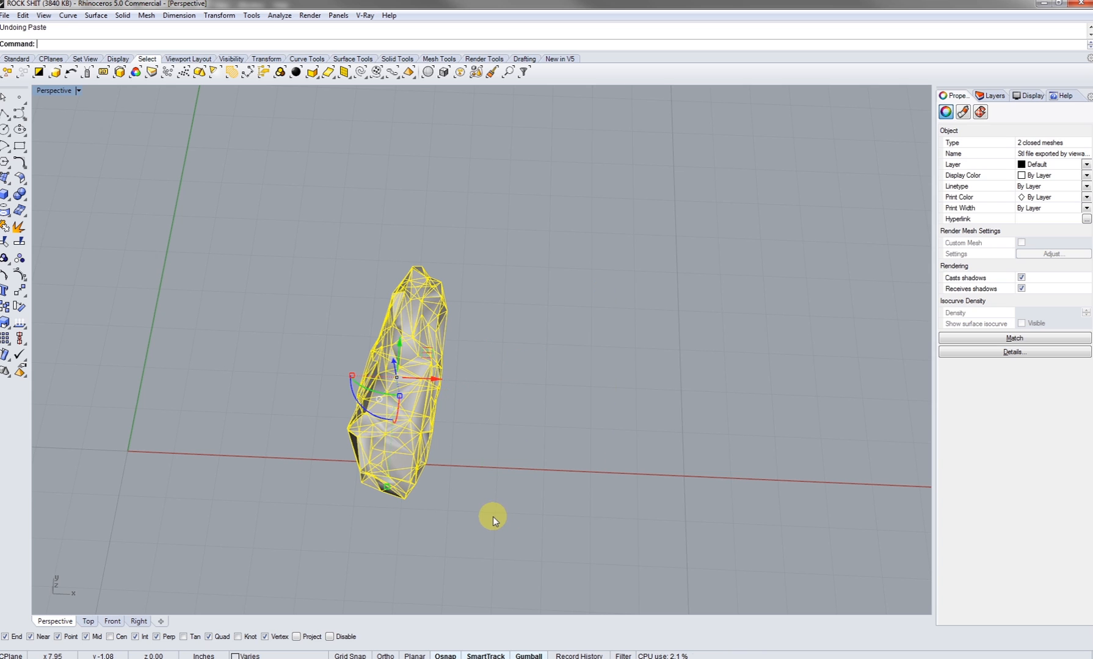
left_click(492, 517)
key("ctrl+v")
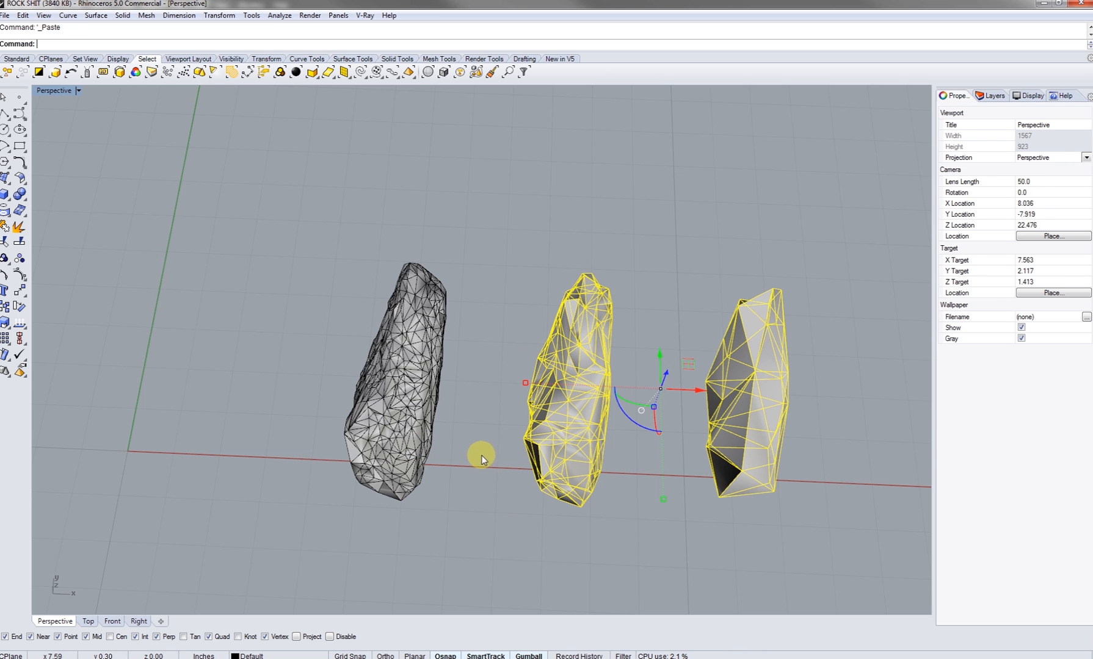
Step: Shift all three rocks along the X axis, and paste them beside the full-density scan after undoing its reductions
left_click(428, 447, "shift")
left_click_drag(404, 455, 586, 470)
key("ctrl+z")
key("ctrl+z")
key("ctrl+z")
left_click(495, 508)
left_click(421, 492)
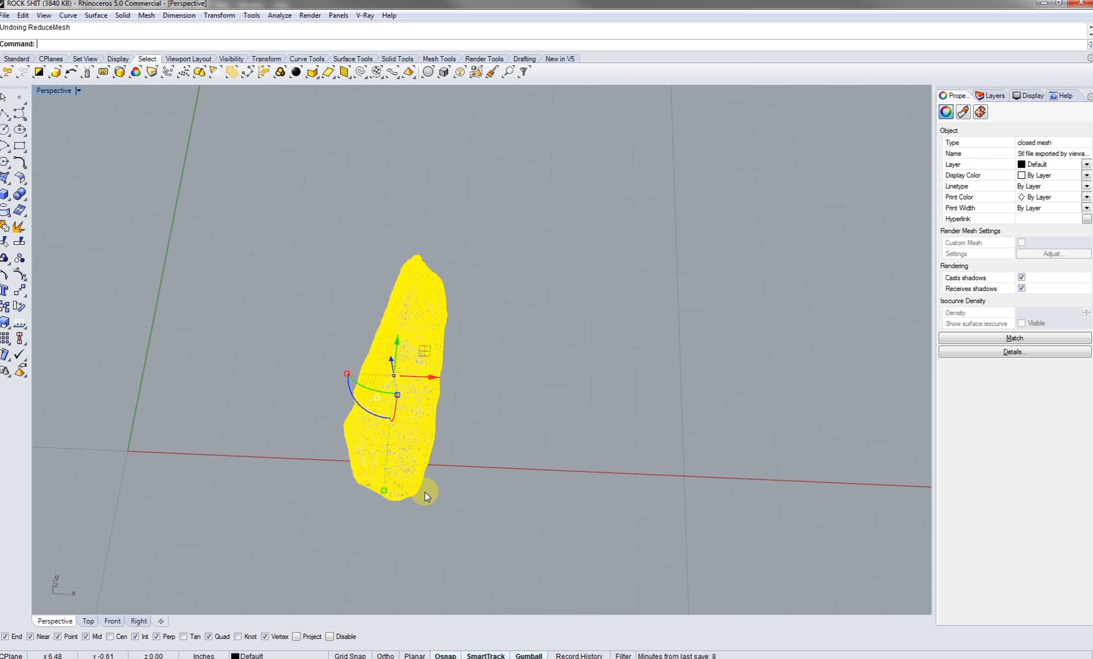
left_click(478, 473)
key("ctrl+v")
Step: Examine the row of rock meshes from the full-density scan to the coarsest version
right_click_drag(478, 473, 268, 481, "shift")
left_click(524, 529)
right_click_drag(524, 529, 559, 504)
scroll(730, 353, "up", 5)
right_click_drag(558, 504, 647, 454, "shift")
scroll(500, 497, "down", 6)
right_click_drag(500, 498, 697, 439, "shift")
right_click_drag(697, 439, 507, 473)
scroll(593, 454, "up", 5)
right_click_drag(593, 453, 488, 443, "shift")
right_click_drag(488, 443, 583, 420)
Step: Copy the second-coarsest rock mesh to the free end of the row, beyond the coarsest one
left_click(562, 423)
type("copy")
key("Return")
scroll(383, 341, "down", 3)
left_click(421, 505)
left_click(726, 462)
key("Return")
Step: Reduce the new copy at the end of the row by 25 percent with ReduceMesh
left_click(719, 422)
mouse_move(720, 422)
right_mouse_down("shift")
mouse_move(682, 422)
mouse_move(702, 409)
right_mouse_up("shift")
type("ReduceMesh")
key("Return")
right_click_drag(553, 317, 510, 338, "shift")
left_click(374, 311)
double_click(372, 311)
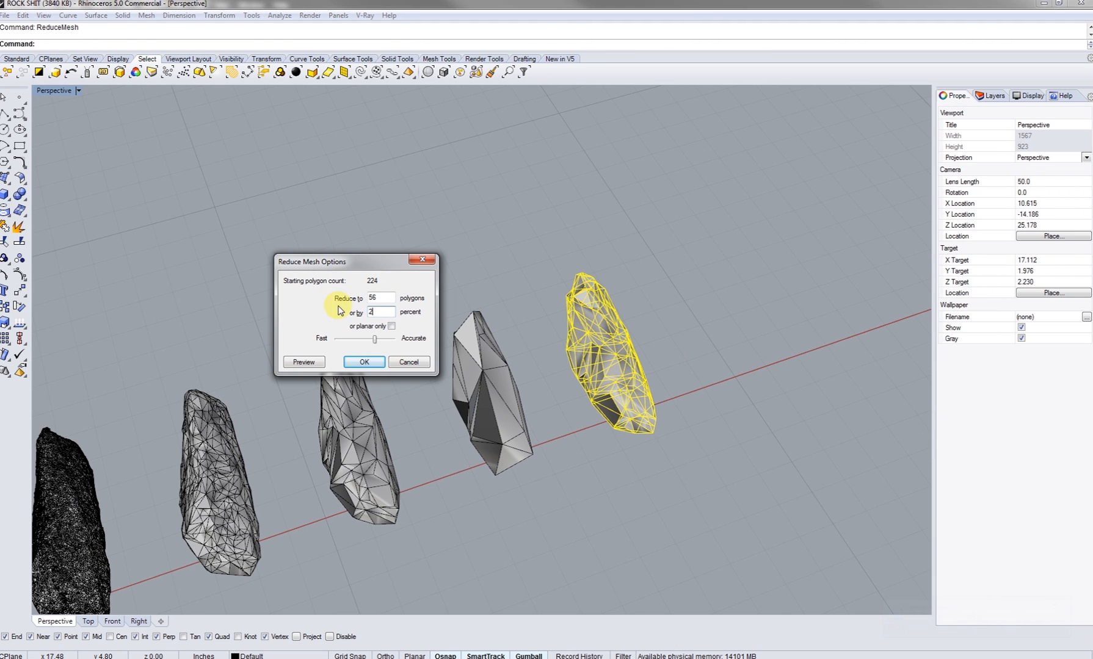
key("Return")
Step: Repeat the 25 percent reduction on the end rock three more times
scroll(608, 376, "up", 7)
right_click_drag(608, 375, 550, 353, "shift")
key("Return")
key("Return")
key("Return")
key("Return")
key("Return")
key("Return")
right_click_drag(578, 345, 537, 367)
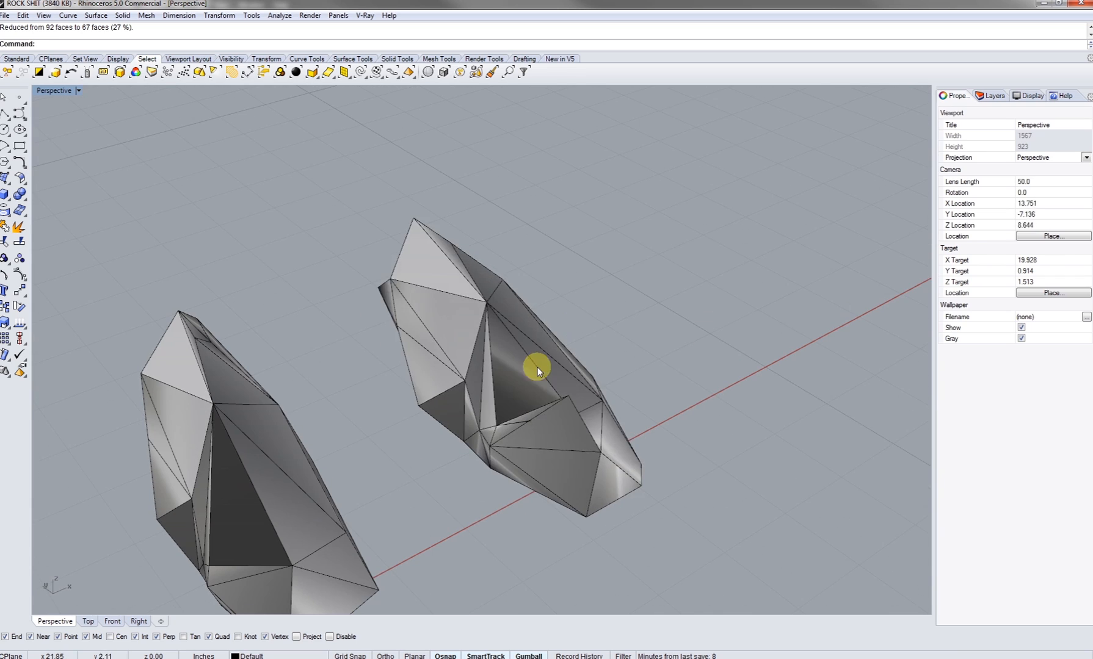
Step: Apply further 25 percent reductions to the end rock until only a few large facets remain
left_click(537, 376)
key("Return")
key("Return")
right_click_drag(550, 412, 581, 409)
left_click(474, 342)
left_click(599, 377)
key("Return")
key("Return")
left_click(672, 297)
right_click_drag(672, 299, 512, 410)
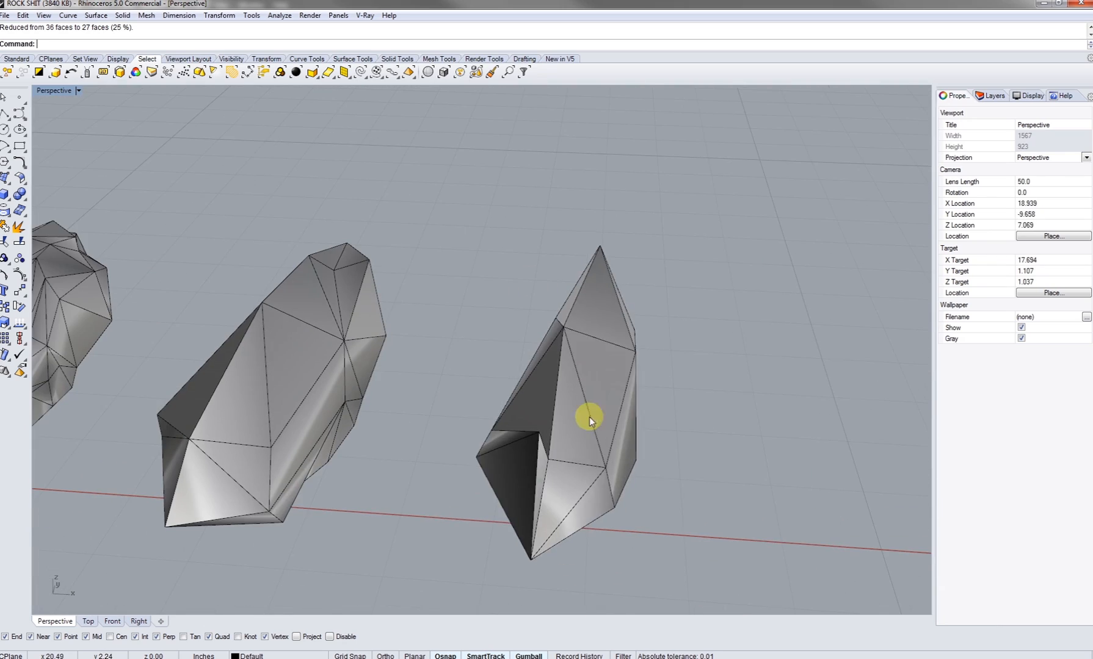
Step: Copy the lowest-polygon rock about 7 inches along the X axis
left_click(612, 398)
right_click_drag(391, 382, 535, 342)
left_click(537, 327)
right_click_drag(656, 363, 552, 500)
left_click(503, 437)
right_click_drag(526, 428, 475, 439, "shift")
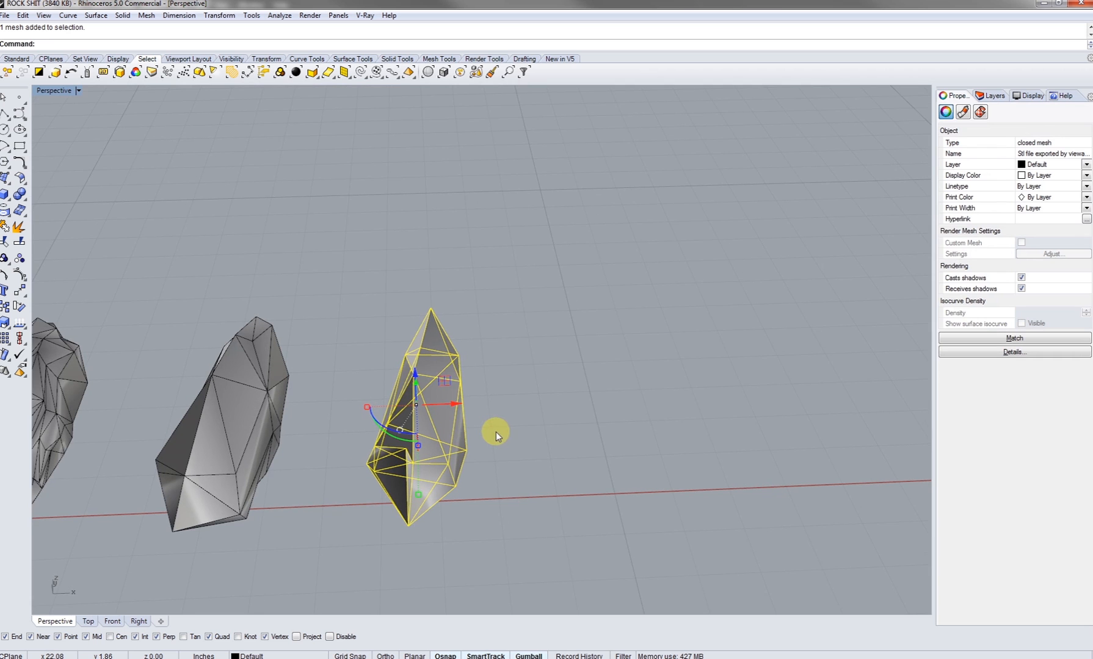
left_click(495, 431)
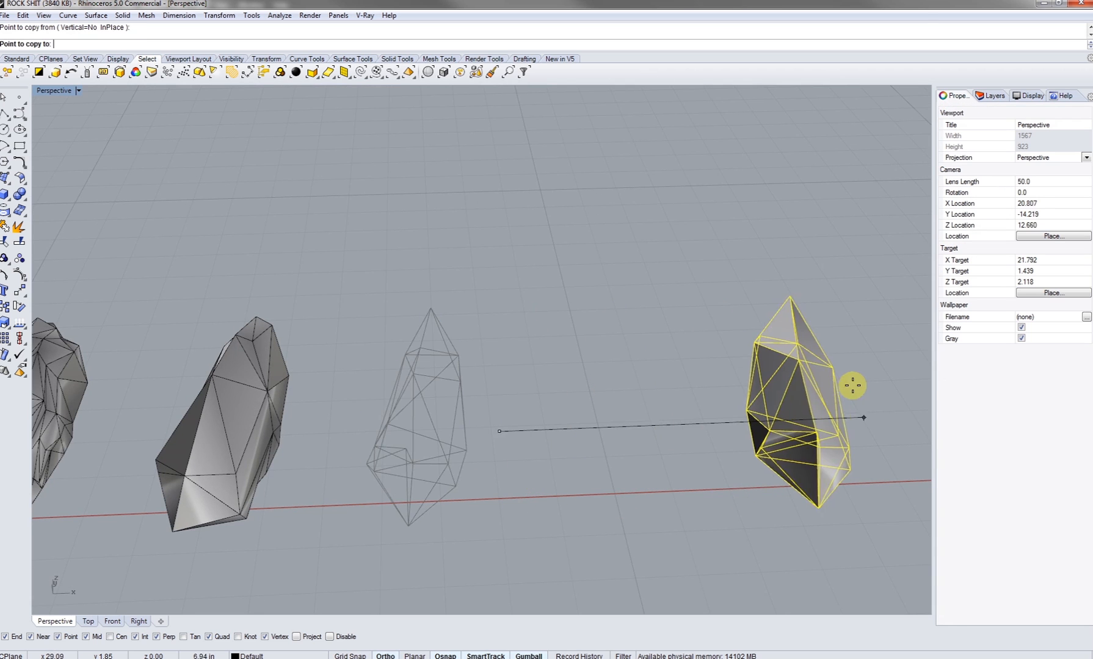
left_click(837, 383)
key("Return")
Step: Convert the new rock copy from mesh to a NURBS polysurface and delete the source mesh
right_click_drag(837, 383, 534, 406, "shift")
left_click(534, 406)
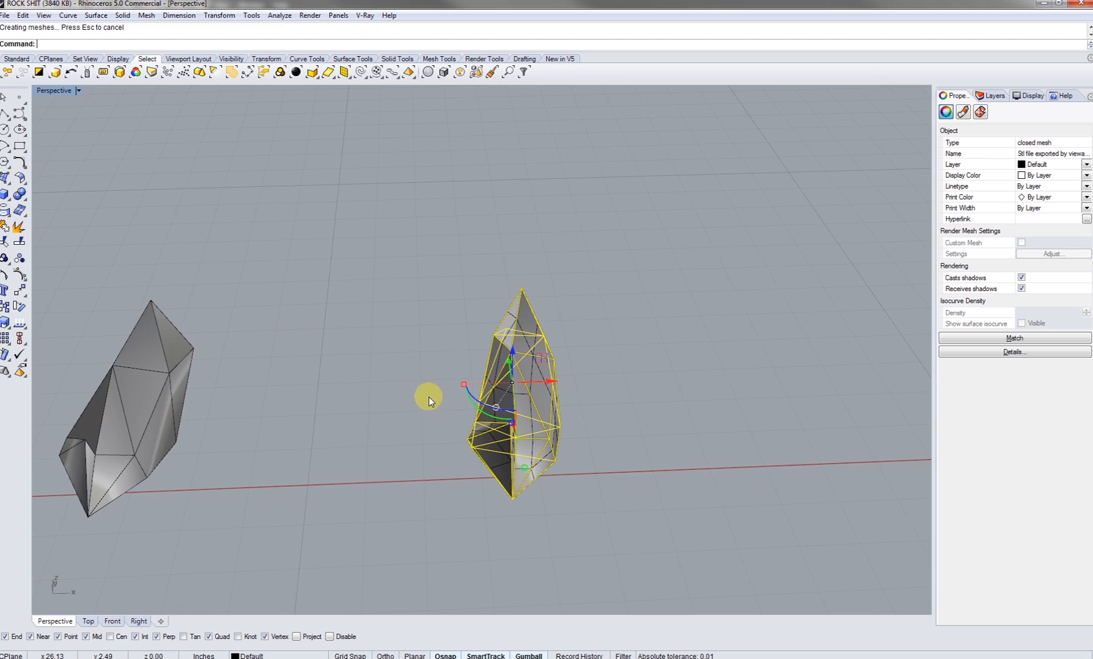
right_click_drag(429, 397, 431, 422)
scroll(433, 422, "up", 5)
key("Delete")
Step: Explode the faceted rock polysurface into separate surfaces
right_click_drag(502, 417, 397, 454)
left_click(435, 418)
key("Escape")
left_click(498, 443)
scroll(620, 437, "down", 4)
scroll(531, 475, "up", 4)
key("Escape")
left_click(493, 448)
middle_click(498, 423)
key("Escape")
Step: Join the five adjacent facets along the rock's upper side into one polysurface and set its display color to red
left_click(442, 462)
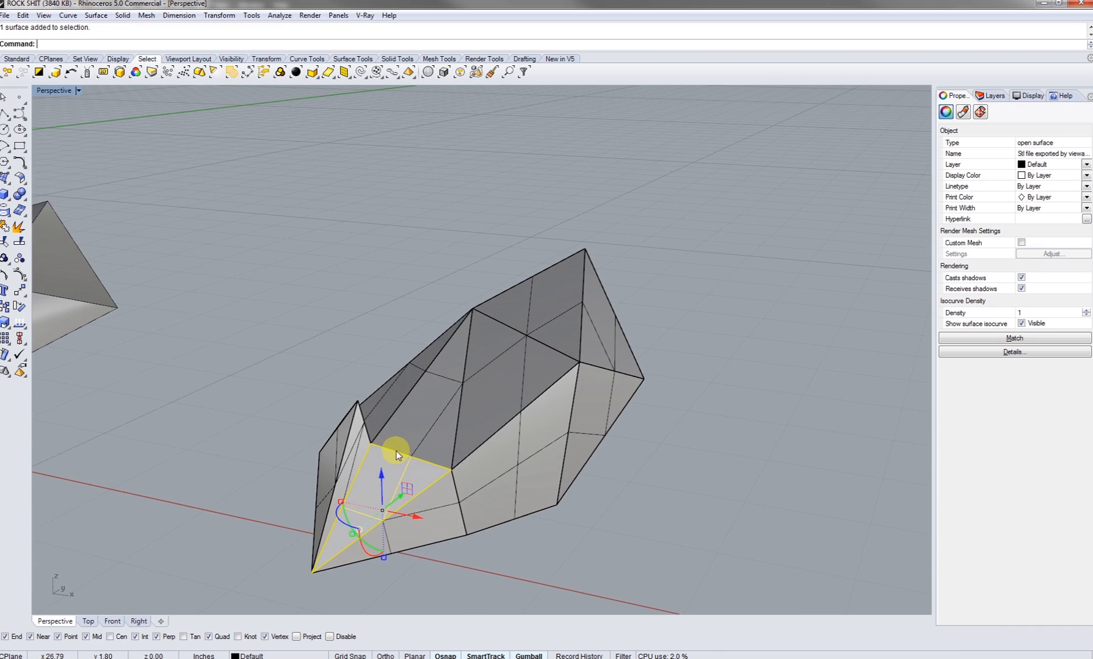
left_click(543, 326, "shift")
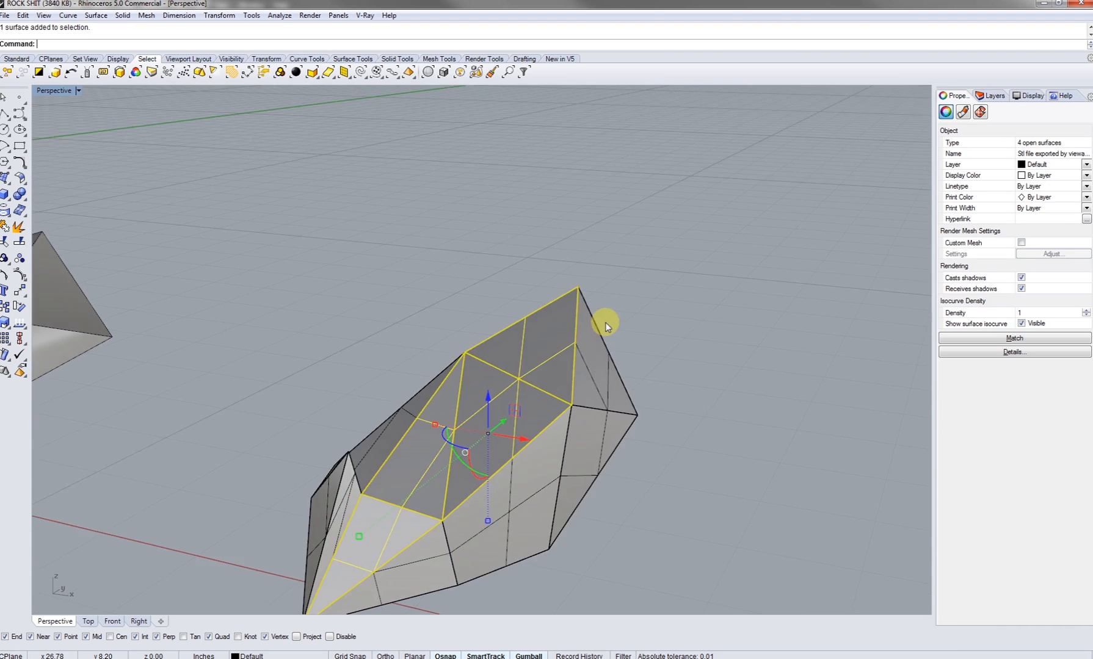
right_click_drag(531, 326, 495, 370)
right_click_drag(568, 431, 638, 426)
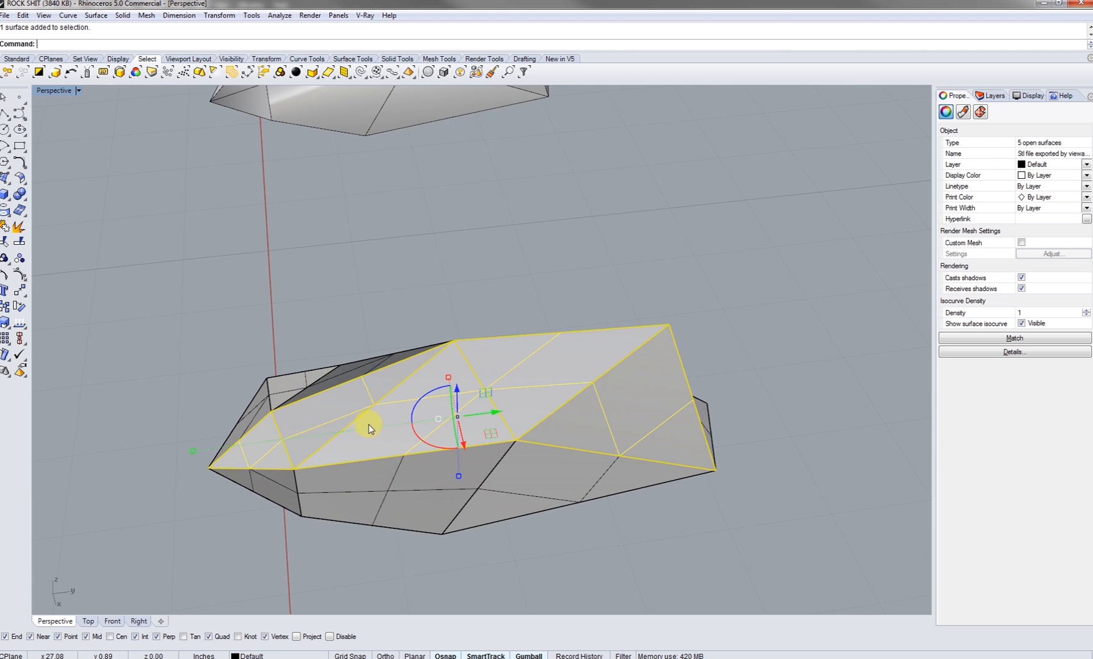
right_click_drag(615, 428, 518, 435)
right_click_drag(407, 383, 394, 452)
right_click_drag(469, 439, 434, 446, "shift")
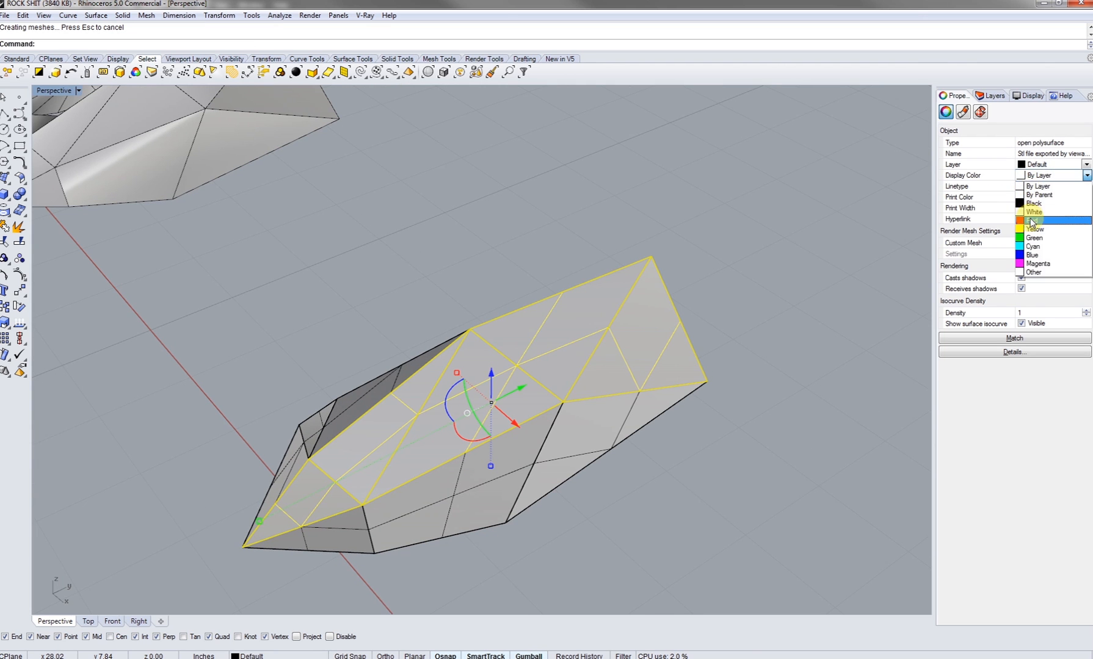
left_click(1031, 221)
Step: Join the facets on the rock's side bordering the red group into one polysurface and set its display color to cyan
right_click_drag(561, 419, 658, 370, "shift")
right_click_drag(681, 463, 511, 441)
key("Escape")
left_click(497, 479)
left_click(692, 394, "shift")
right_click_drag(692, 394, 678, 363)
left_click(678, 364, "shift")
right_click_drag(679, 322, 585, 369)
left_click(567, 323, "shift")
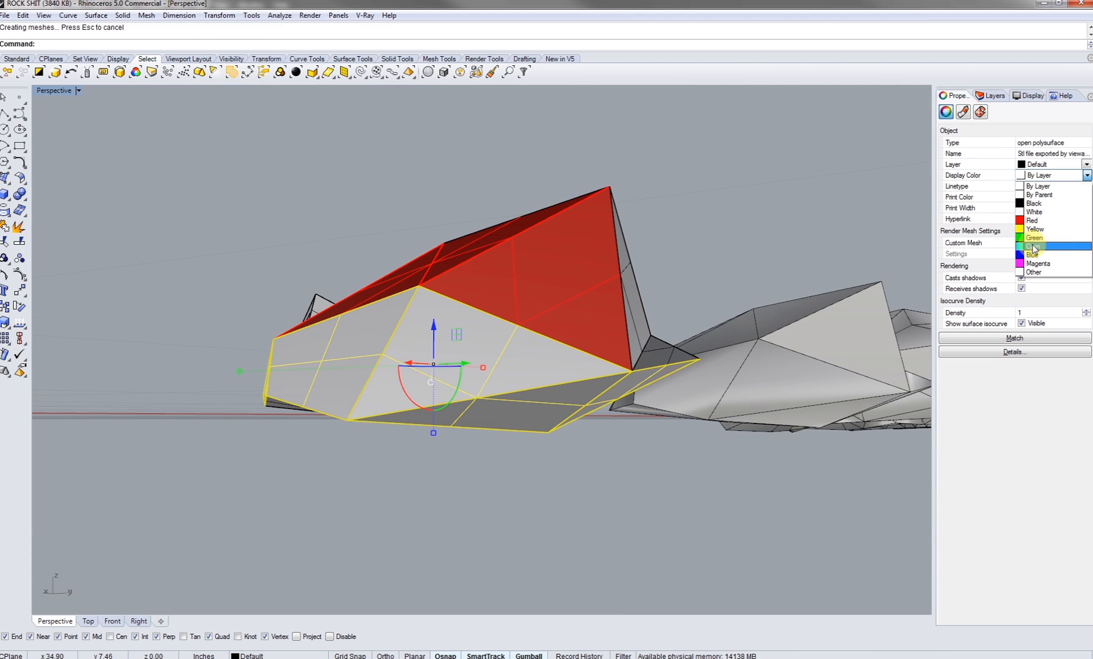
left_click(1034, 247)
Step: Join the three underside facets next to the cyan group into one polysurface and set its display color to blue
right_click_drag(586, 366, 525, 276)
left_click(384, 384)
left_click(513, 343, "shift")
right_click_drag(514, 354, 525, 223)
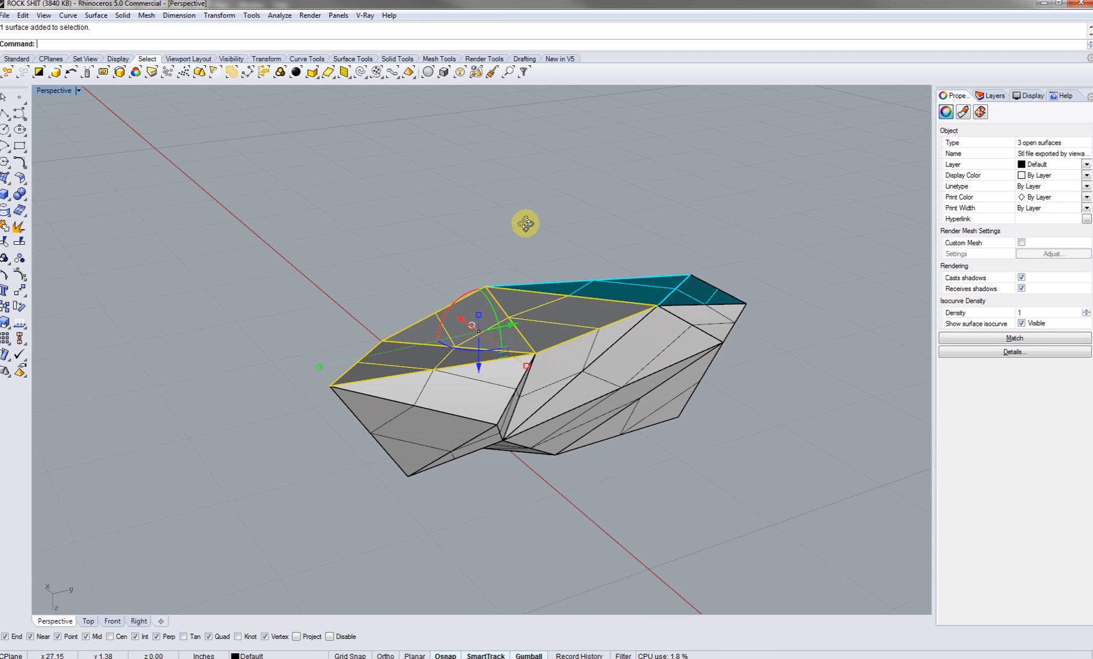
right_click_drag(642, 294, 520, 325)
right_click_drag(452, 319, 360, 300)
left_click(360, 300, "shift")
right_click_drag(427, 285, 379, 330)
right_click_drag(514, 381, 523, 360)
left_click(286, 338, "ctrl")
right_click_drag(410, 359, 444, 273)
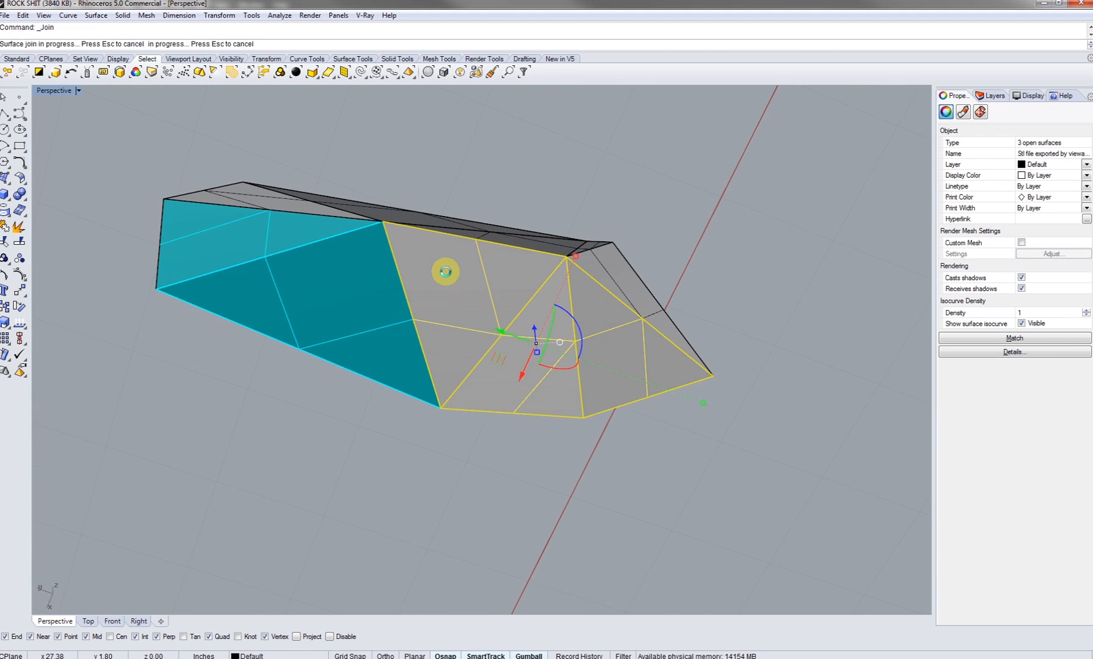
right_click_drag(805, 207, 796, 238, "shift")
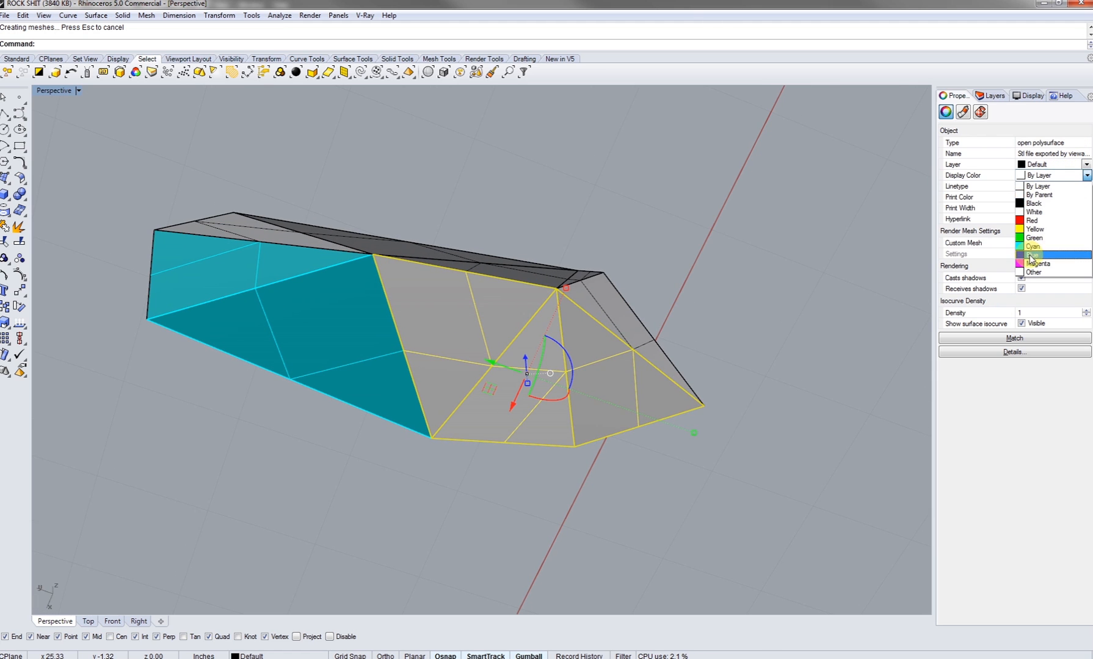
left_click(1031, 256)
Step: Join the facets bordering the red group's other long edge into one polysurface and set its display color to green
right_click_drag(547, 328, 644, 337, "shift")
left_click(666, 197)
right_click_drag(666, 196, 423, 343)
right_click_drag(484, 417, 485, 249)
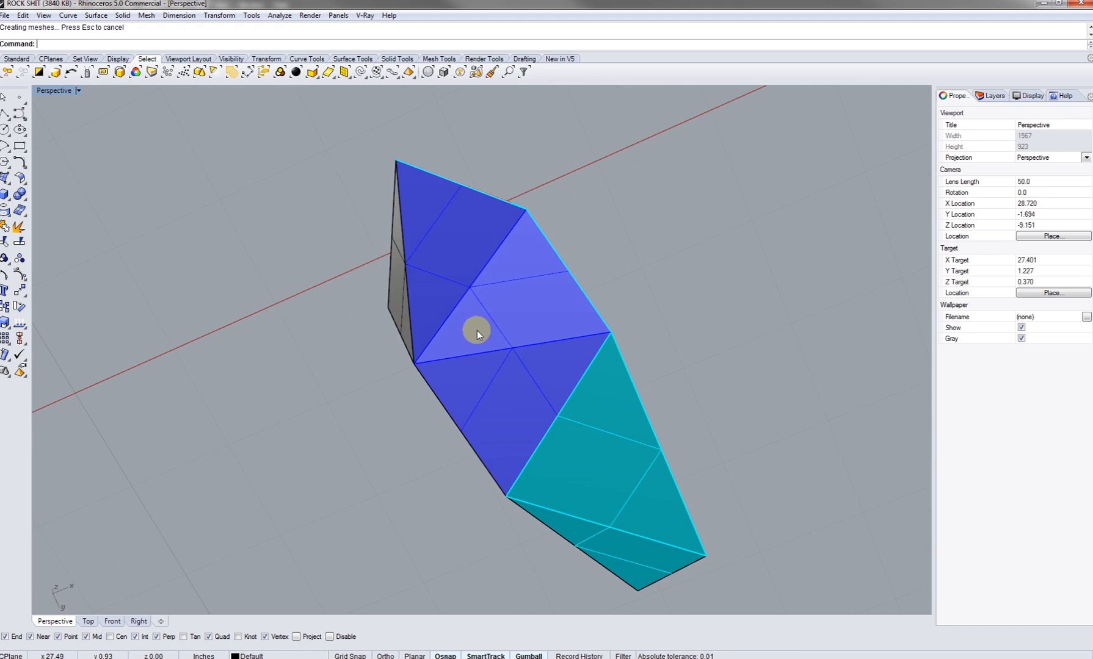
left_click(477, 330)
left_click(645, 467)
right_click_drag(647, 262, 653, 415)
right_click_drag(525, 347, 493, 334, "shift")
left_click(438, 356)
left_click(493, 335, "shift")
right_click_drag(462, 246, 603, 444)
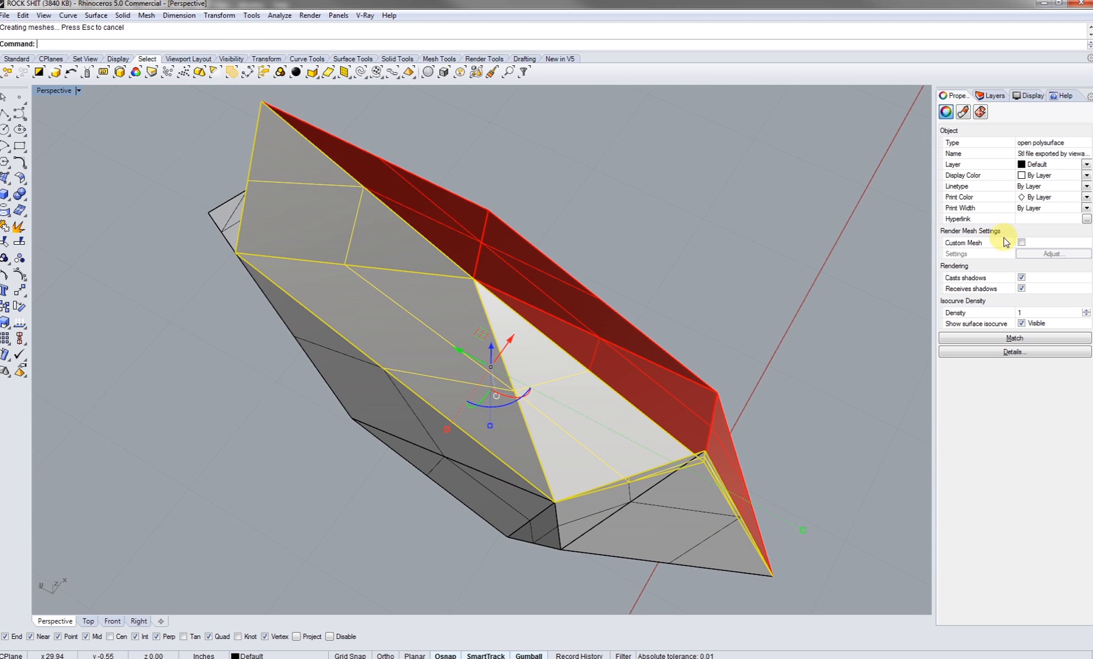
left_click(1035, 238)
Step: Join the seven facets along the green group's lower edge into one polysurface and set its display color to magenta
right_click_drag(662, 363, 595, 459)
left_click(662, 446)
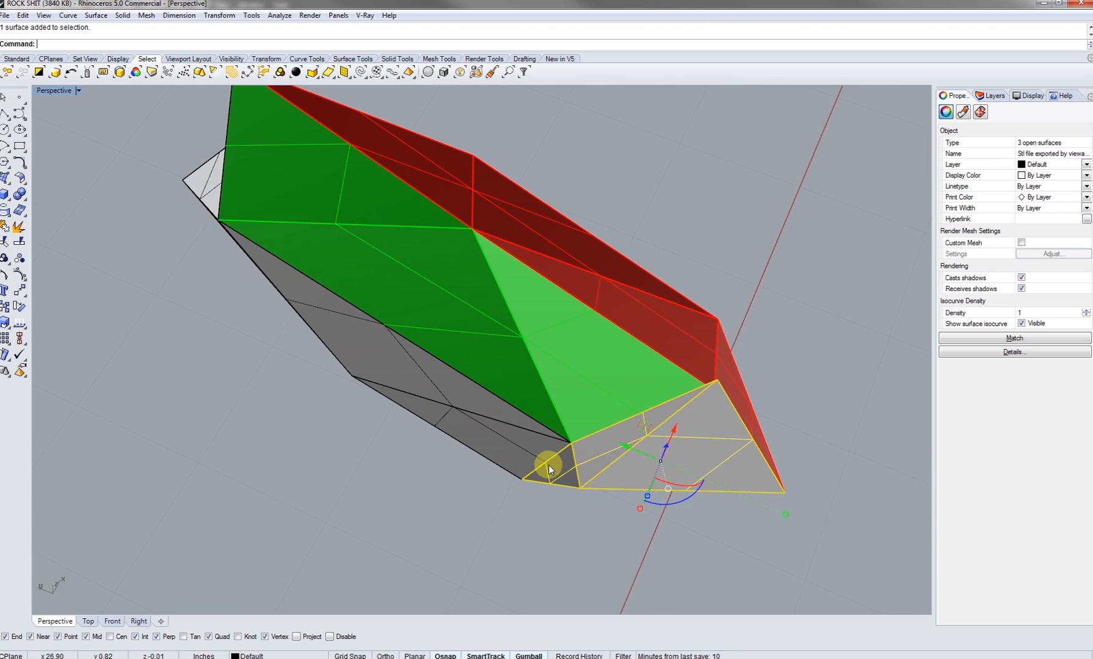
left_click(442, 396, "shift")
mouse_move(441, 396)
right_mouse_down()
mouse_move(397, 378)
mouse_move(441, 267)
mouse_move(451, 320)
mouse_move(590, 378)
mouse_move(443, 410)
right_mouse_up()
right_click_drag(498, 364, 556, 421)
right_click_drag(417, 455, 445, 413)
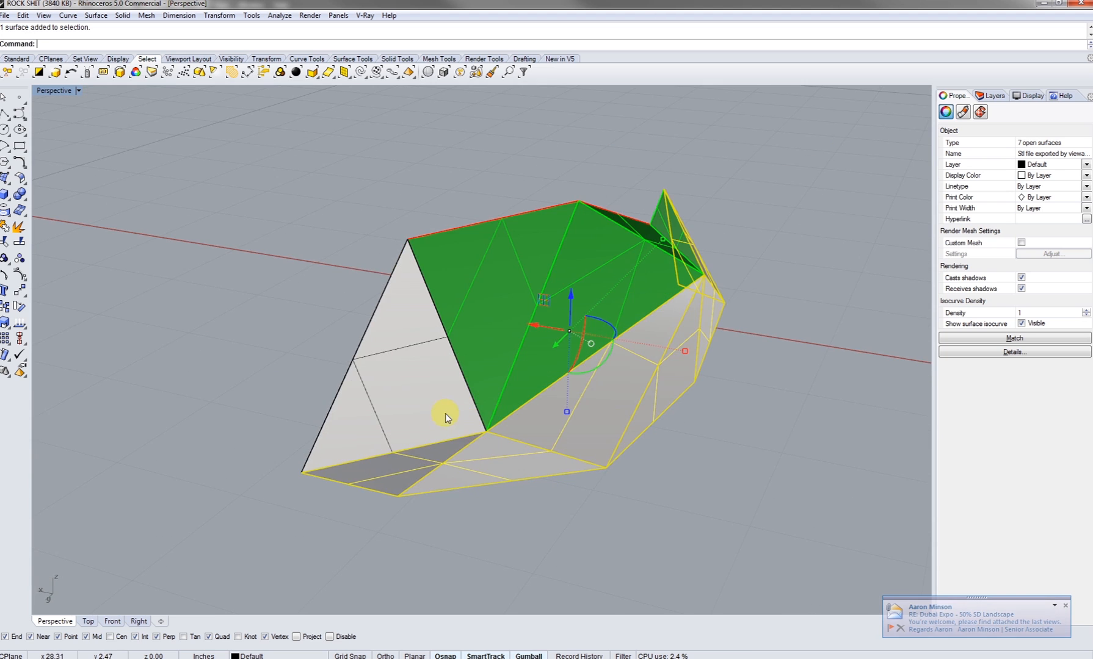
key("ctrl+j")
right_click_drag(591, 422, 577, 398)
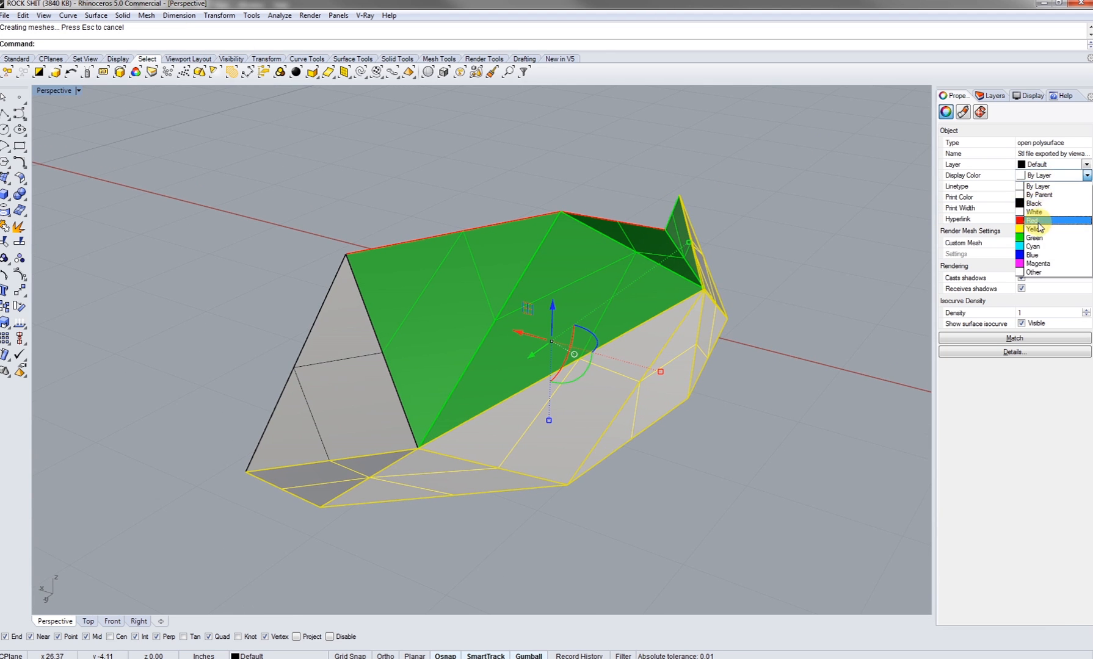
left_click(1040, 265)
Step: Join the leftover uncolored facets to their neighboring colored polysurfaces
right_click_drag(748, 407, 755, 399, "shift")
left_click(756, 399)
right_click_drag(564, 370, 675, 407, "shift")
left_click(481, 420)
right_click_drag(481, 420, 606, 415)
left_click(509, 322, "shift")
right_click_drag(508, 322, 474, 353, "shift")
key("ctrl+j")
left_click(630, 337)
left_click(598, 352)
left_click(617, 371, "shift")
key("ctrl+j")
key("Escape")
Step: Unroll the red polysurface with Explode=No and Labels=Yes, and inspect the numbered edge labels on the rock
scroll(536, 349, "down", 8)
right_click_drag(539, 281, 501, 284)
left_click(504, 302)
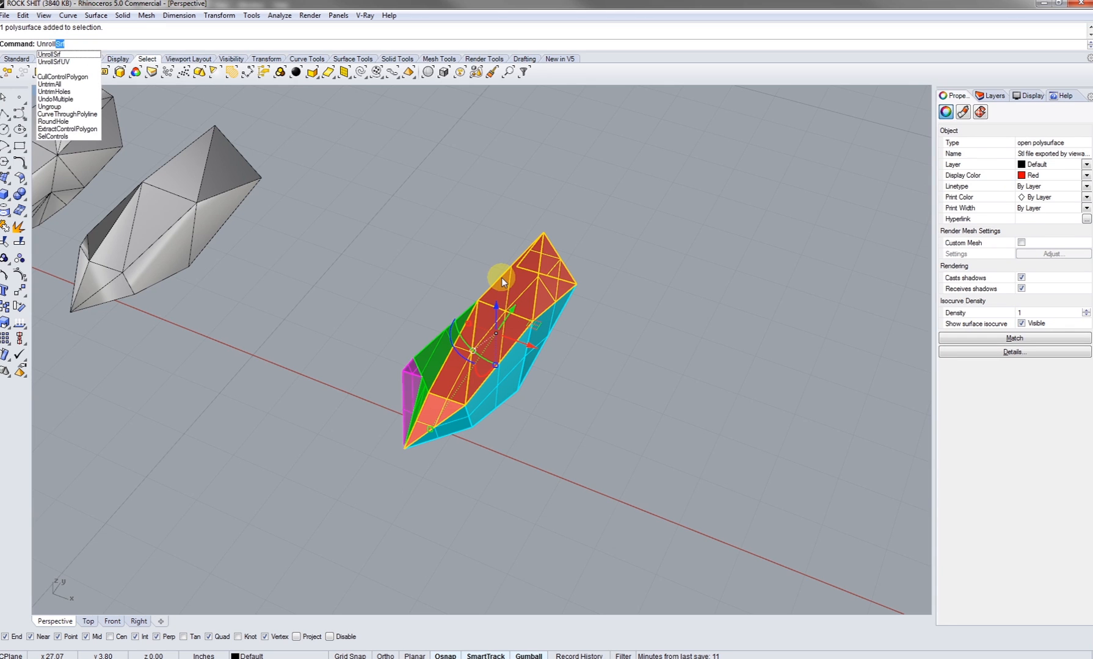
key("Return")
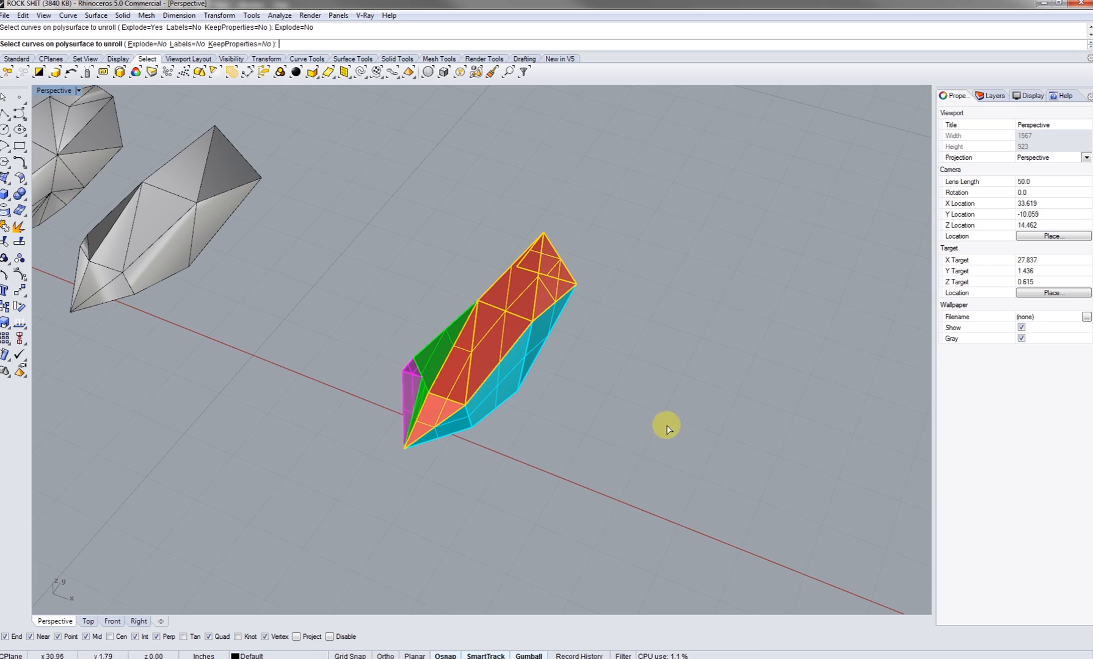
right_click_drag(536, 302, 506, 330, "shift")
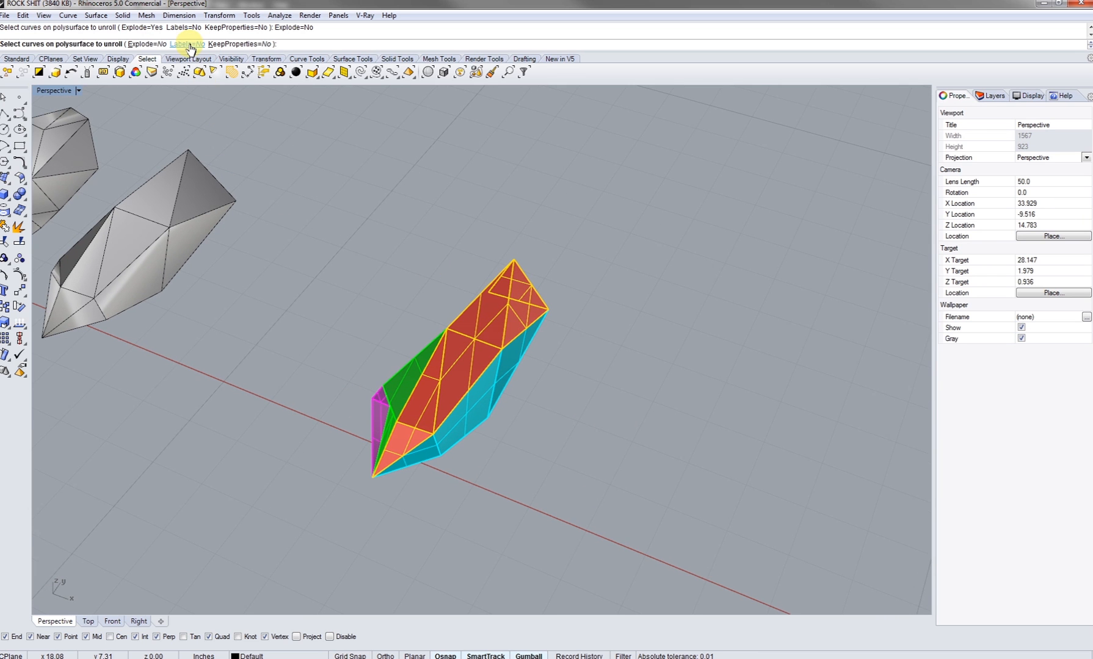
right_click_drag(478, 374, 348, 331, "shift")
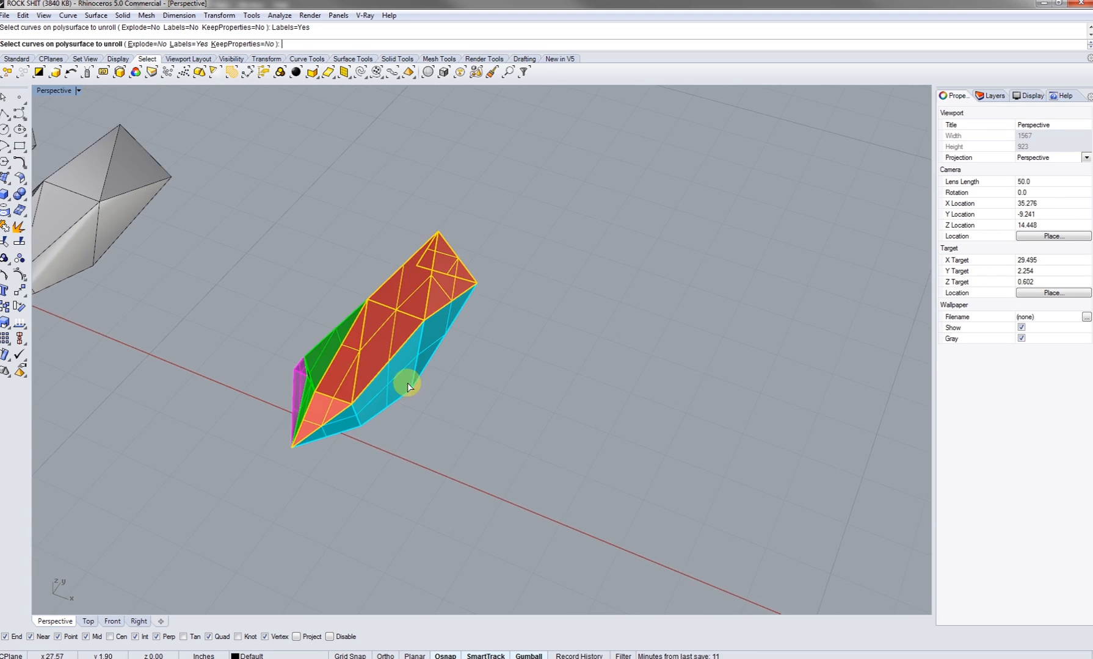
right_click(449, 435)
scroll(373, 364, "up", 5)
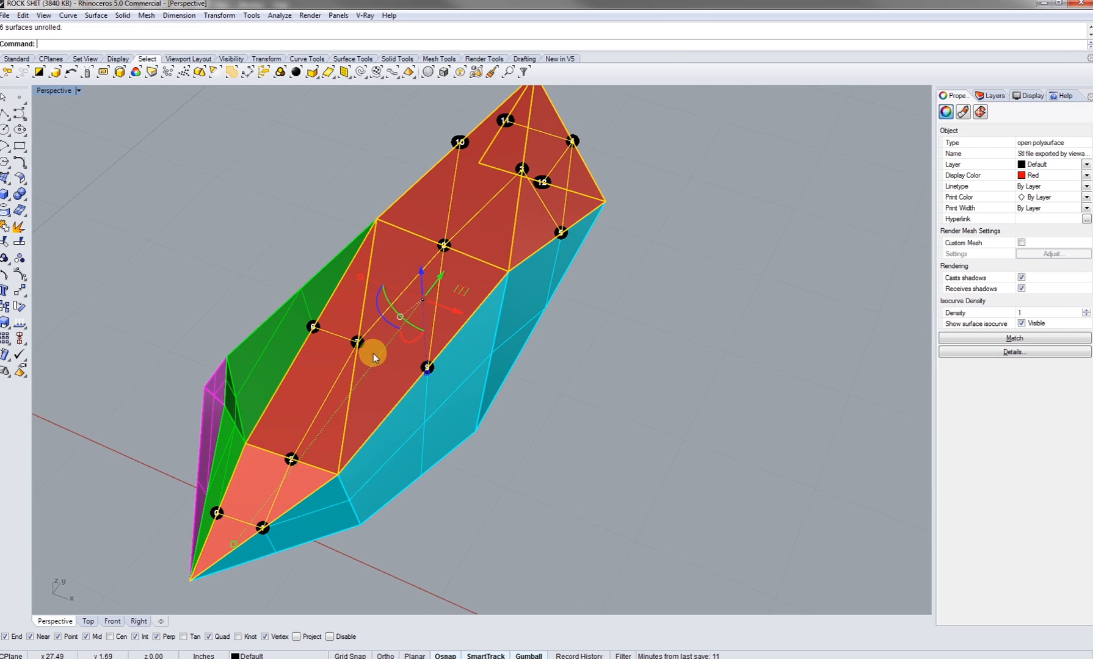
scroll(269, 415, "up", 4)
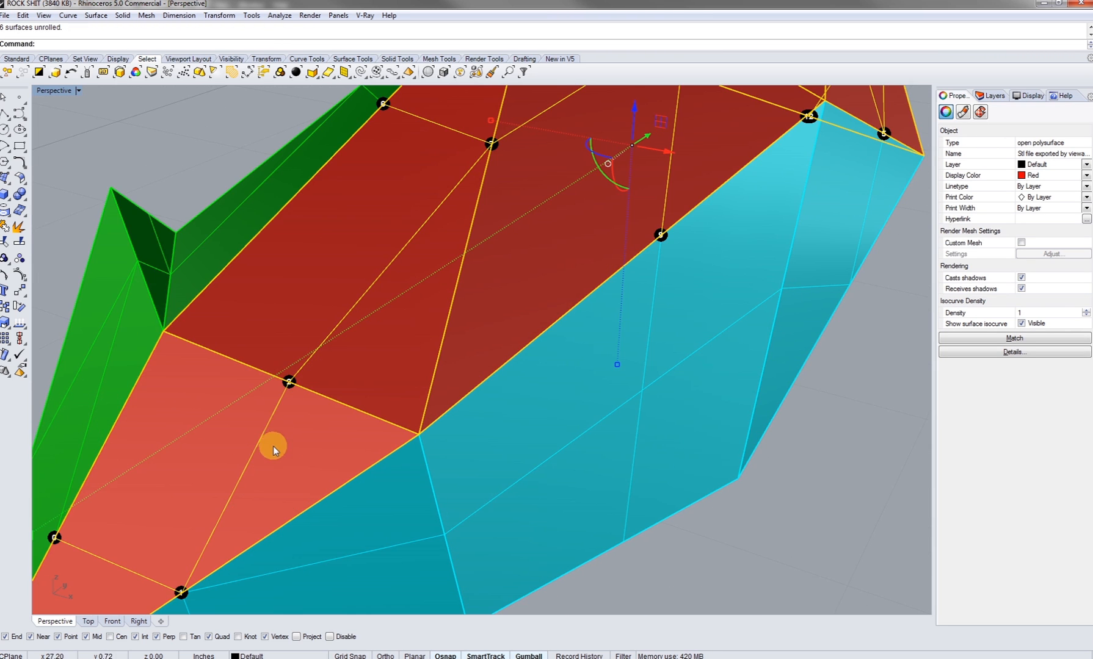
scroll(273, 435, "down", 2)
scroll(526, 177, "down", 5)
right_click_drag(504, 231, 472, 284)
key("Escape")
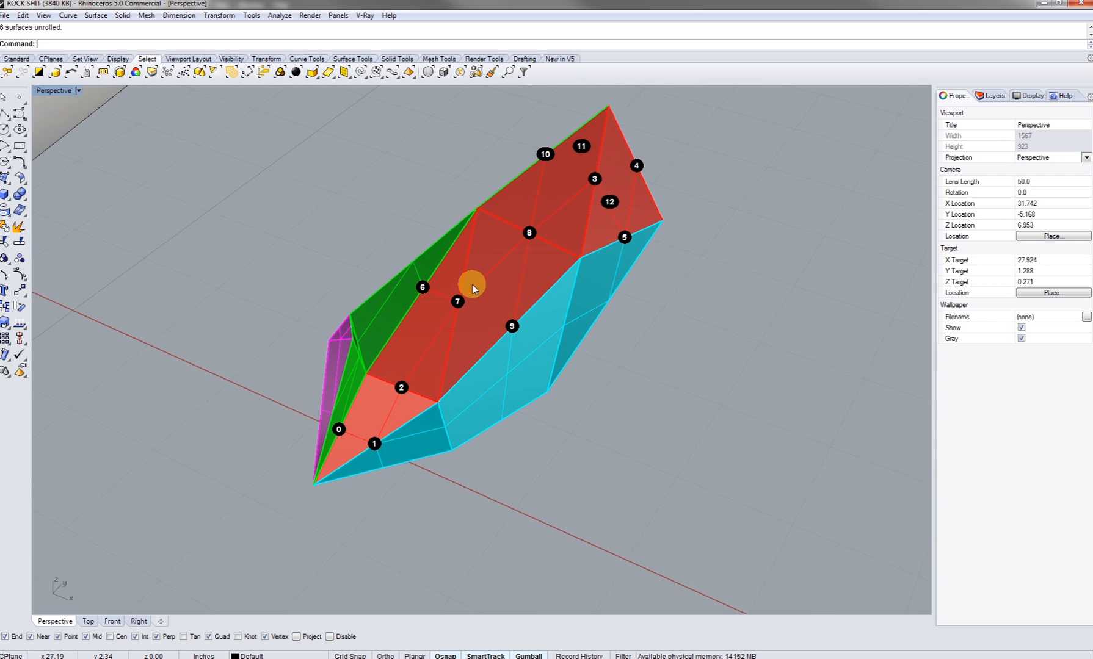
Step: Unroll the red polysurface with Explode=No and Labels=No
left_click(480, 290)
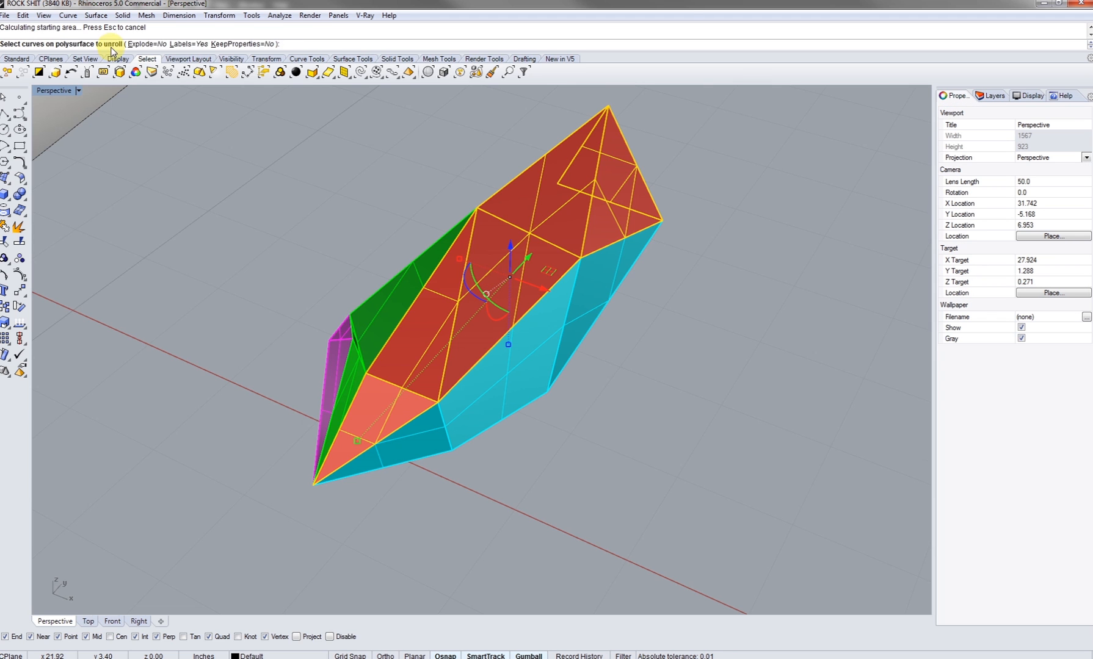
scroll(300, 323, "up", 1)
key("Return")
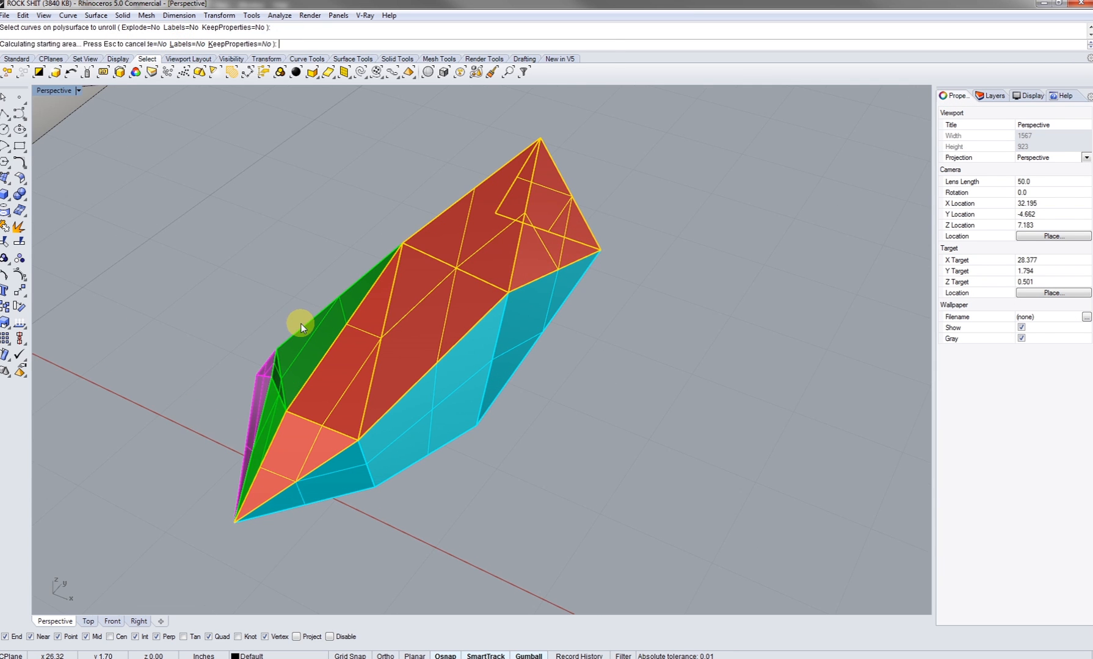
Step: Set the display color of the unrolled flat pattern near the origin to red
scroll(301, 324, "down", 3)
scroll(459, 338, "down", 10)
right_click_drag(186, 247, 331, 289, "shift")
scroll(332, 290, "up", 10)
right_click_drag(281, 350, 493, 465)
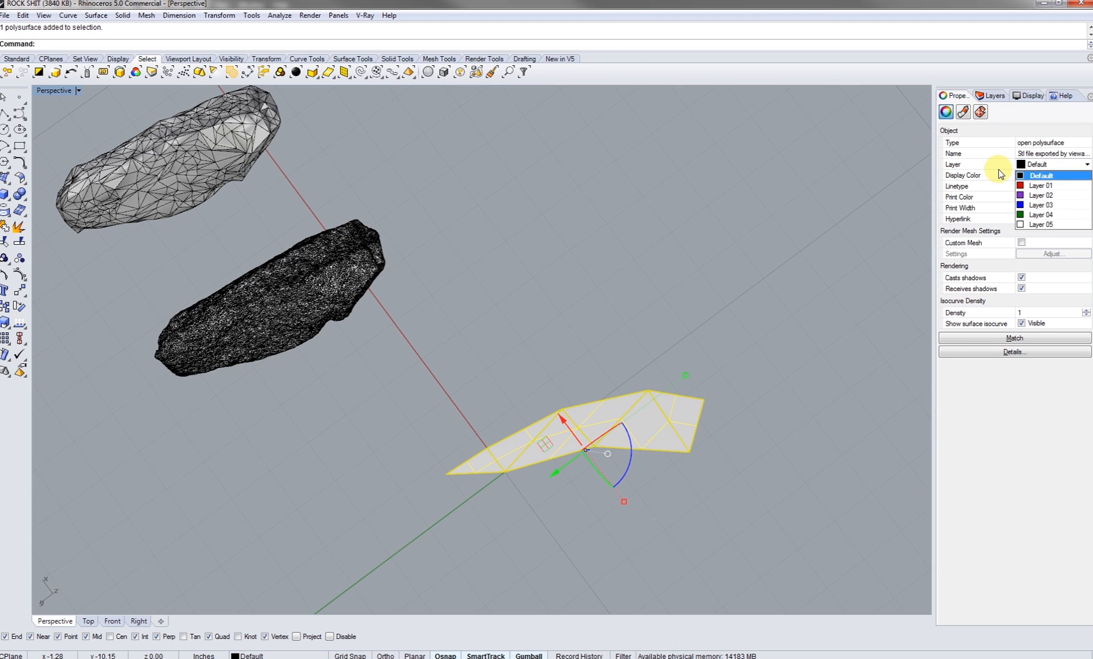
left_click(1043, 176)
left_click(1036, 221)
Step: Move the red flat pattern from the origin past the row of rocks to the colored rock
right_click_drag(626, 355, 642, 463, "shift")
left_click_drag(674, 531, 532, 345, "shift")
scroll(623, 457, "down", 10)
right_click_drag(367, 136, 532, 345, "shift")
scroll(464, 309, "up", 7)
left_click_drag(532, 344, 508, 404, "shift")
mouse_move(508, 403)
right_mouse_down()
mouse_move(598, 442)
mouse_move(373, 354)
mouse_move(454, 445)
mouse_move(495, 405)
right_mouse_up()
scroll(374, 354, "up", 4)
left_click_drag(495, 403, 682, 364)
right_click_drag(659, 355, 471, 414)
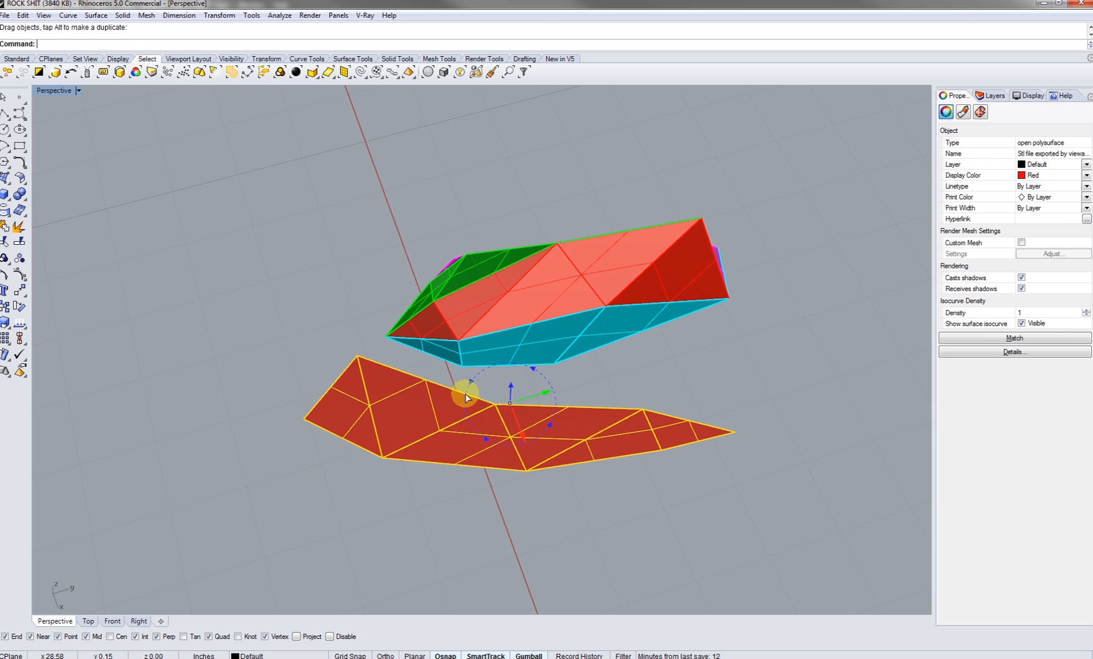
Step: Adjust the red flat pattern's orientation and position so it lies beside the colored rock with a clear gap
left_click_drag(465, 394, 467, 413)
right_click_drag(516, 442, 583, 446)
left_click_drag(583, 446, 638, 473)
right_click_drag(574, 470, 714, 455)
scroll(433, 398, "up", 3)
left_click(431, 337)
Step: Compare the red flat pattern with the rock's red facets, and lock both the red polysurface and its pattern
right_click_drag(681, 355, 514, 452)
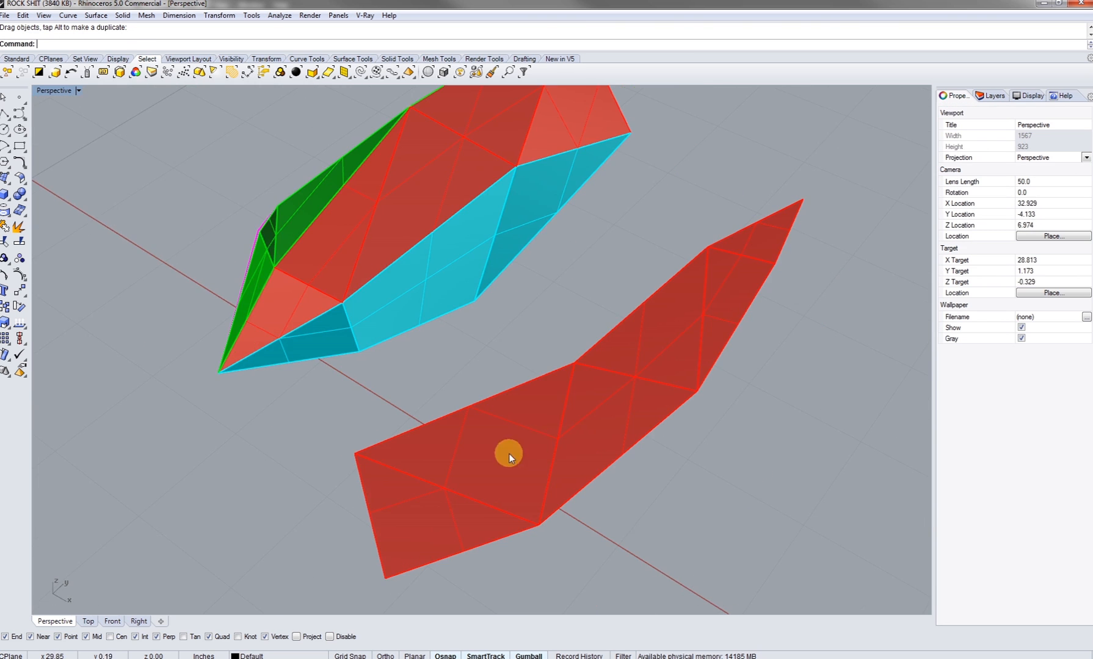
right_click_drag(550, 411, 402, 471, "shift")
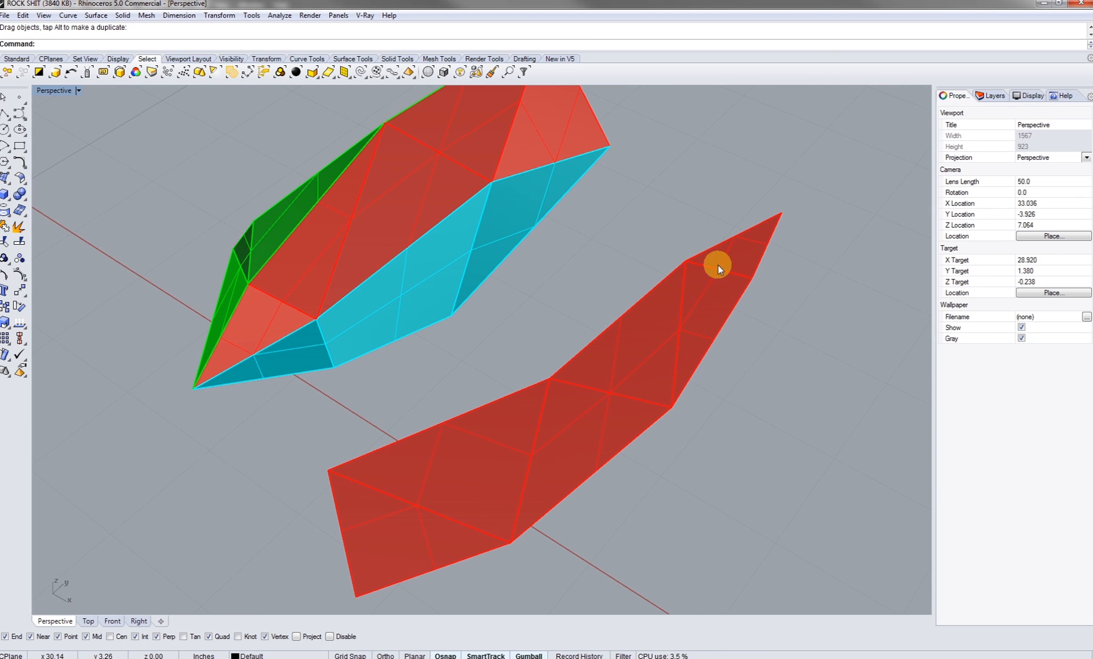
right_click_drag(466, 285, 452, 381, "shift")
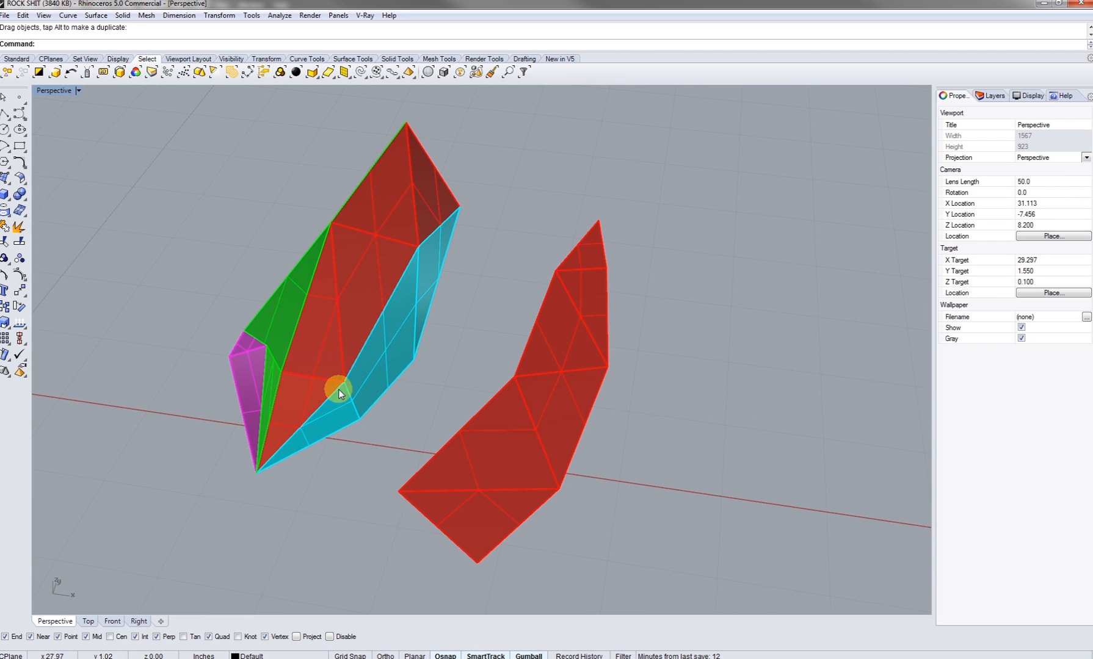
right_click_drag(268, 457, 408, 370)
left_click(336, 296)
left_click(494, 407, "shift")
right_click_drag(495, 407, 483, 367)
key("ctrl+l")
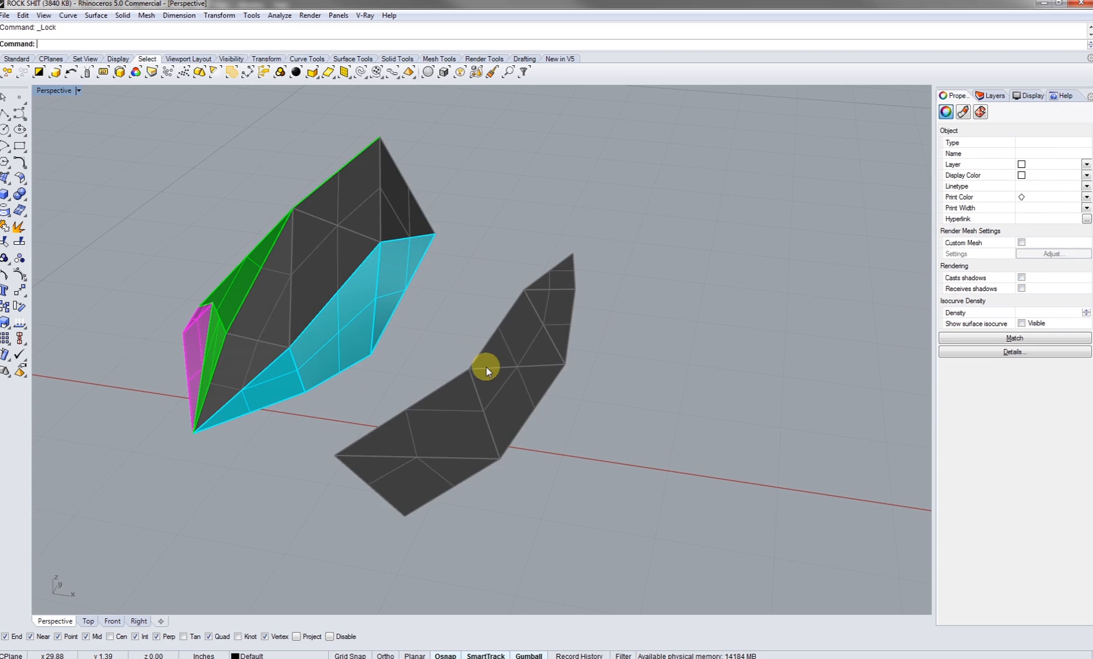
Step: Unroll the cyan polysurface with Explode=No and Labels=No
scroll(485, 366, "down", 6)
scroll(412, 370, "up", 4)
left_click(402, 367)
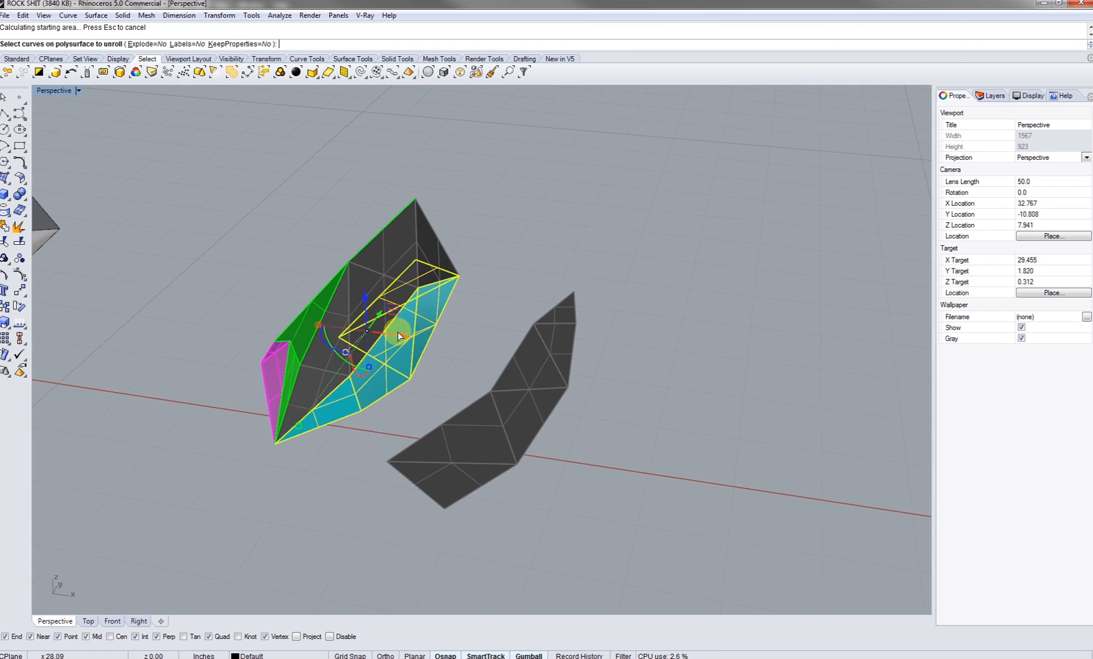
scroll(398, 332, "down", 6)
right_click_drag(398, 332, 504, 368, "shift")
scroll(504, 369, "down", 4)
key("Return")
Step: Move the cyan polysurface's flat pattern from the origin to a spot beside the locked flat pattern
right_click_drag(354, 372, 711, 354, "shift")
right_click_drag(336, 353, 351, 348)
scroll(246, 317, "up", 5)
left_click(282, 330)
scroll(283, 330, "down", 5)
left_click_drag(283, 331, 620, 386)
right_click_drag(915, 347, 620, 386, "shift")
left_click_drag(621, 386, 491, 388, "shift")
right_click_drag(757, 381, 491, 388, "shift")
scroll(585, 389, "up", 6)
left_click_drag(491, 388, 585, 391, "shift")
left_click_drag(465, 497, 512, 459)
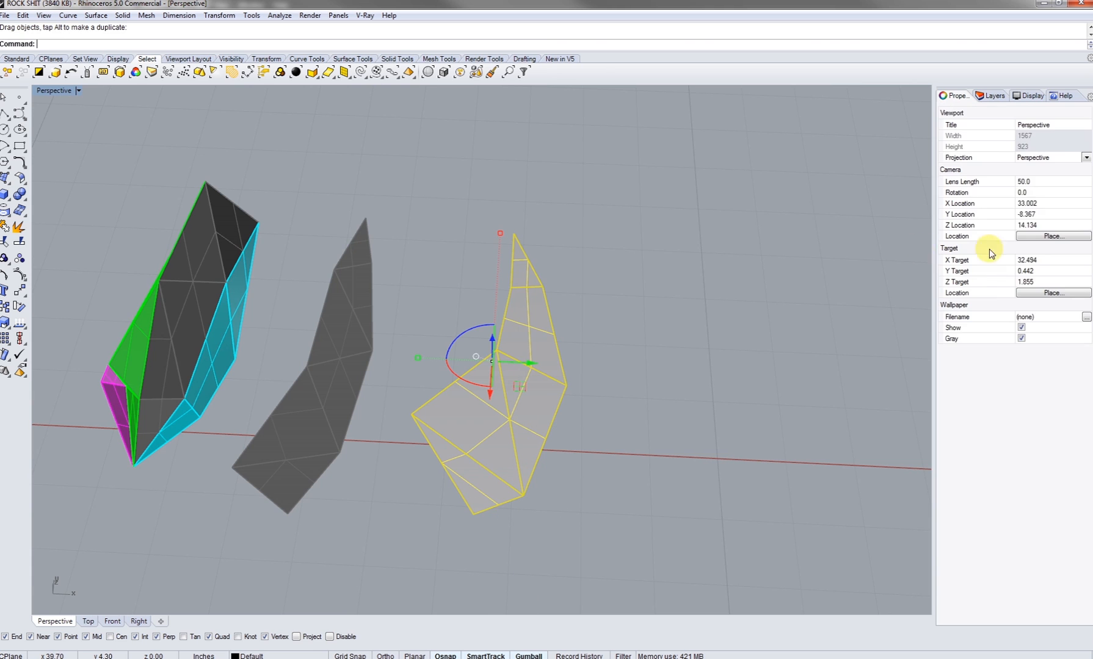
Step: Set the unlocked flat pattern's display color to Cyan, and lock it together with the rock's cyan polysurface
left_click(1045, 175)
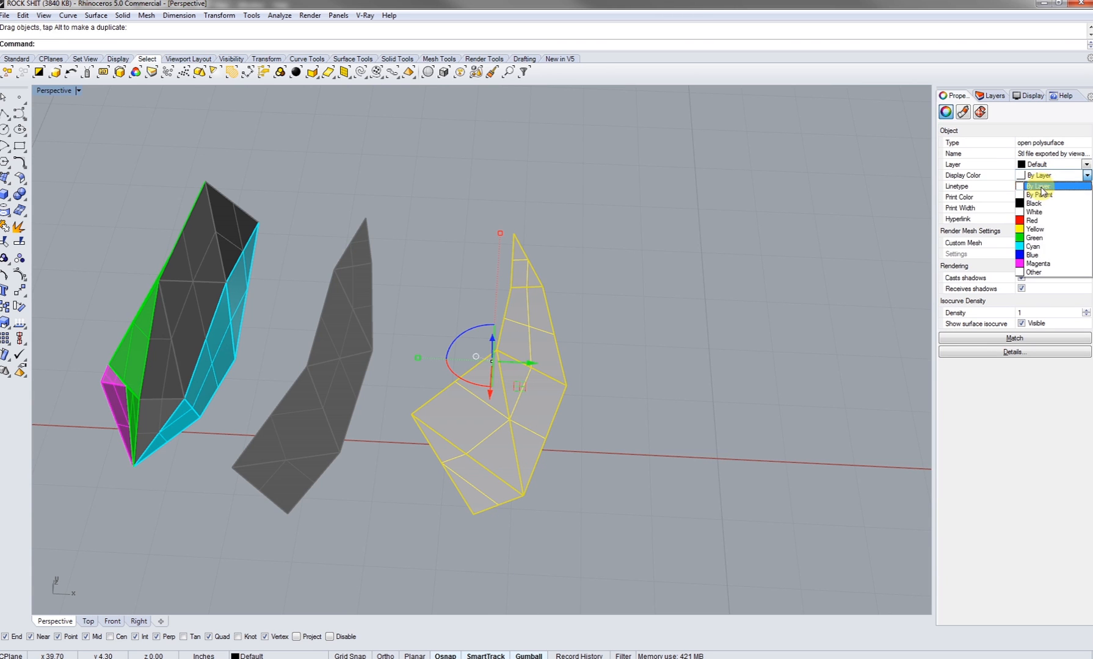
left_click(1042, 247)
right_click_drag(726, 406, 488, 422)
left_click(327, 428, "shift")
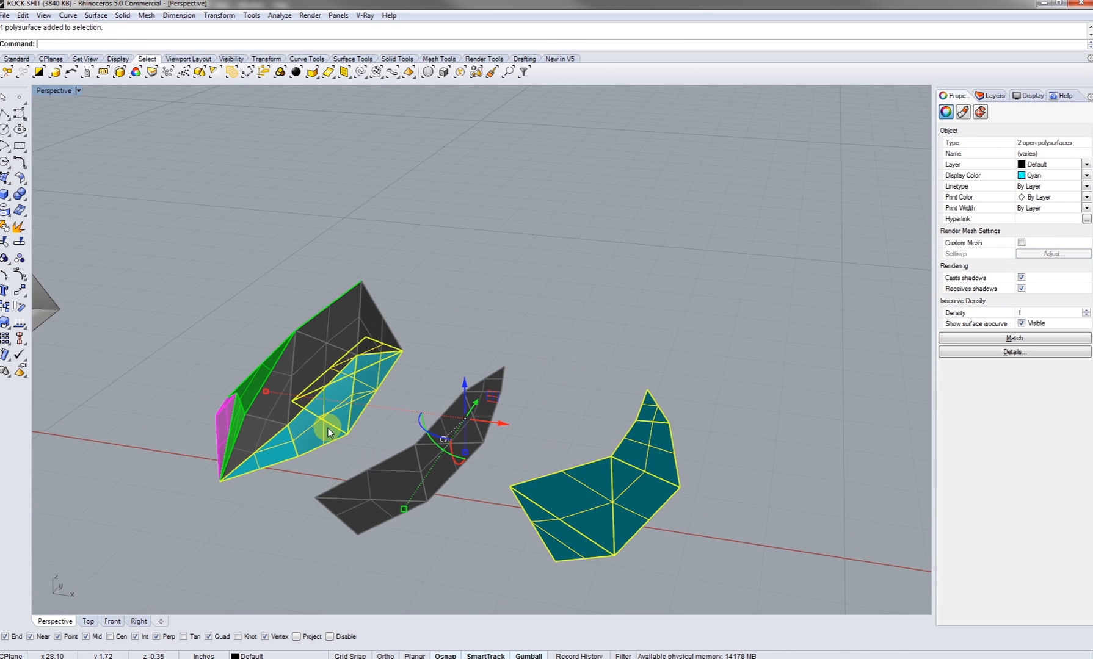
left_click(368, 422)
right_click_drag(362, 440, 494, 381)
Step: Unroll the rock's blue polysurface with UnrollSrf
left_click(409, 366)
right_click_drag(409, 366, 437, 372)
type("UnrollSrf")
key("Return")
key("Return")
Step: Move the blue polysurface's flat pattern from the origin to beside the locked patterns, and set its display color to Blue
right_click_drag(399, 329, 380, 357)
scroll(354, 365, "down", 9)
right_click_drag(205, 391, 538, 383, "shift")
left_click_drag(517, 375, 804, 362, "shift")
right_click_drag(821, 360, 702, 367, "shift")
left_click(1032, 254)
Step: Lock the blue polysurface and its flat pattern
right_click_drag(702, 412, 497, 408, "shift")
left_click(665, 423)
scroll(661, 398, "up", 10)
left_click(647, 387)
key("ctrl+l")
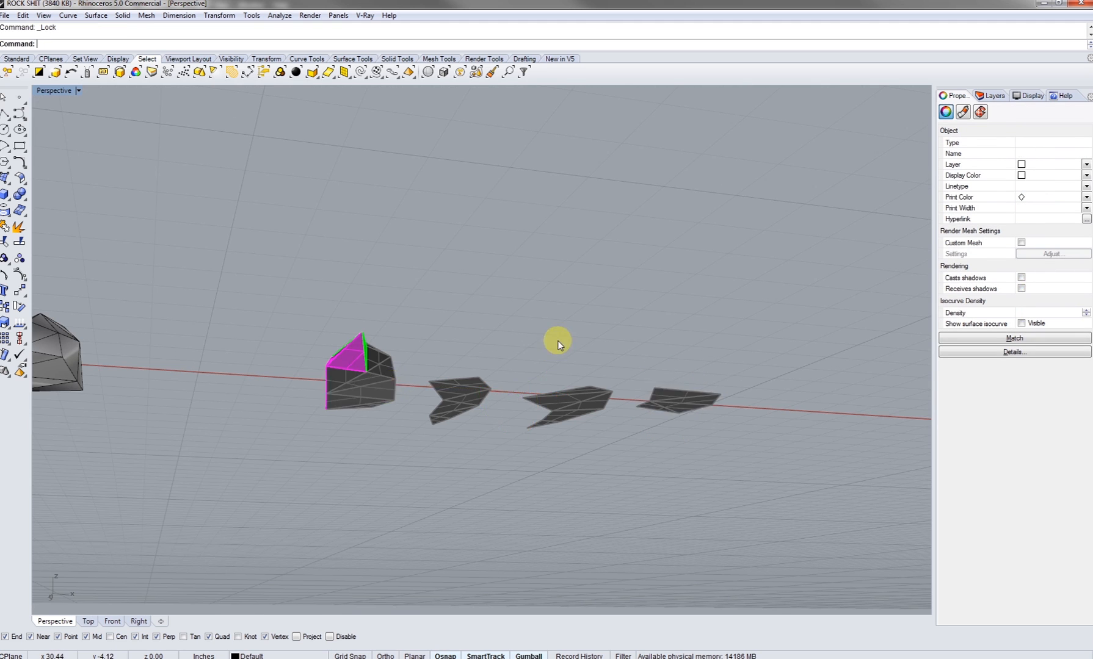
Step: Unroll the rock's magenta polysurface with Explode=No and Labels=No
right_click_drag(558, 341, 575, 427)
scroll(440, 450, "up", 6)
left_click(441, 452)
right_click_drag(464, 444, 517, 441, "shift")
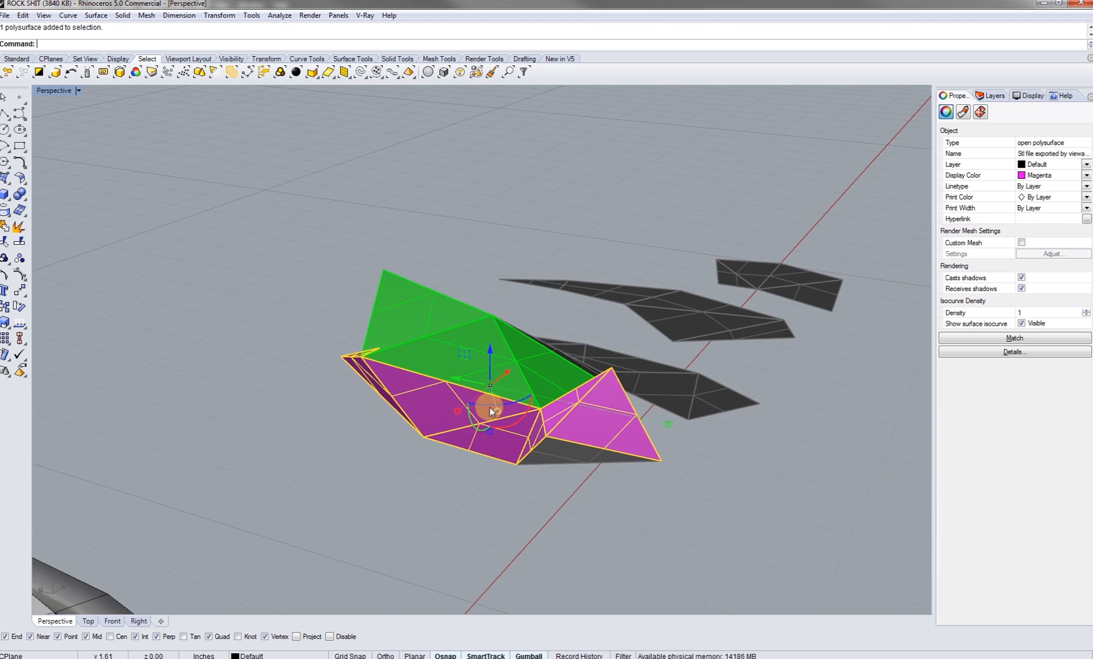
right_click_drag(525, 374, 703, 293)
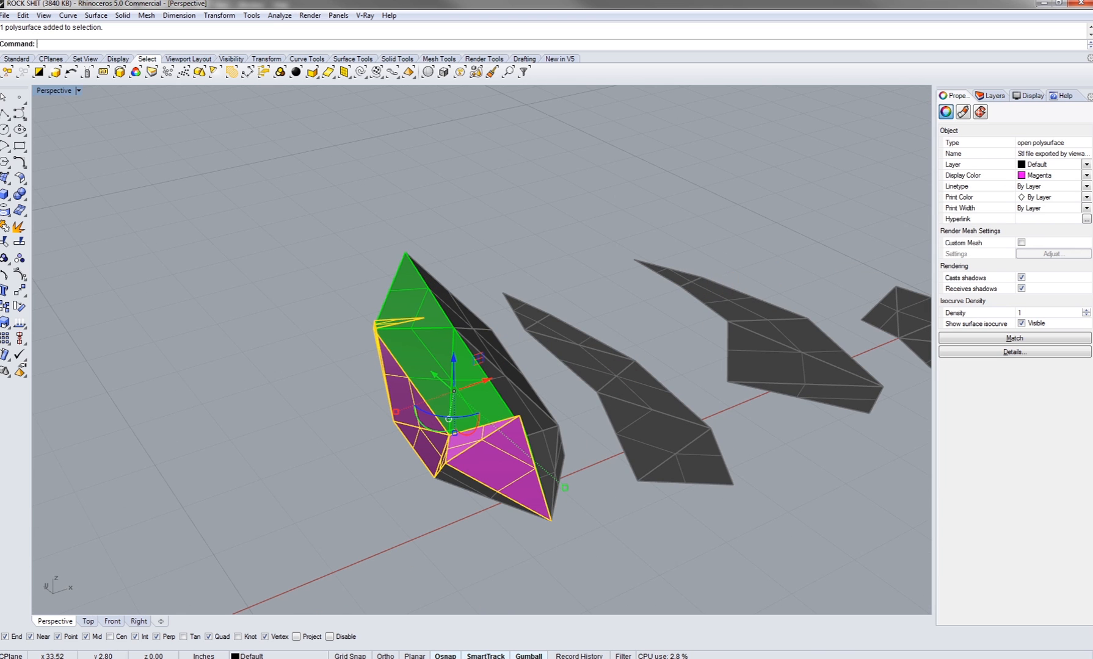
key("Return")
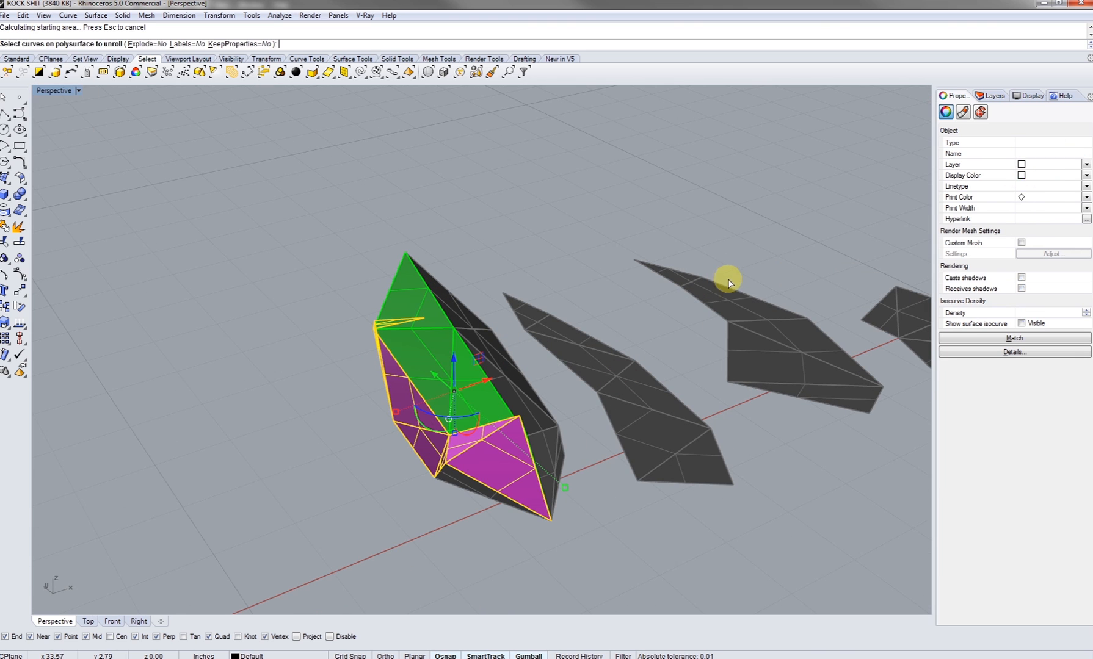
right_click_drag(727, 282, 659, 298)
Step: Move the magenta polysurface's flat pattern from the origin to the far end of the row, past the locked patterns
scroll(659, 298, "down", 10)
right_click_drag(360, 346, 449, 349, "shift")
scroll(317, 333, "up", 15)
left_click(467, 327)
scroll(469, 326, "down", 12)
scroll(469, 326, "down", 4)
right_click_drag(506, 326, 337, 333, "shift")
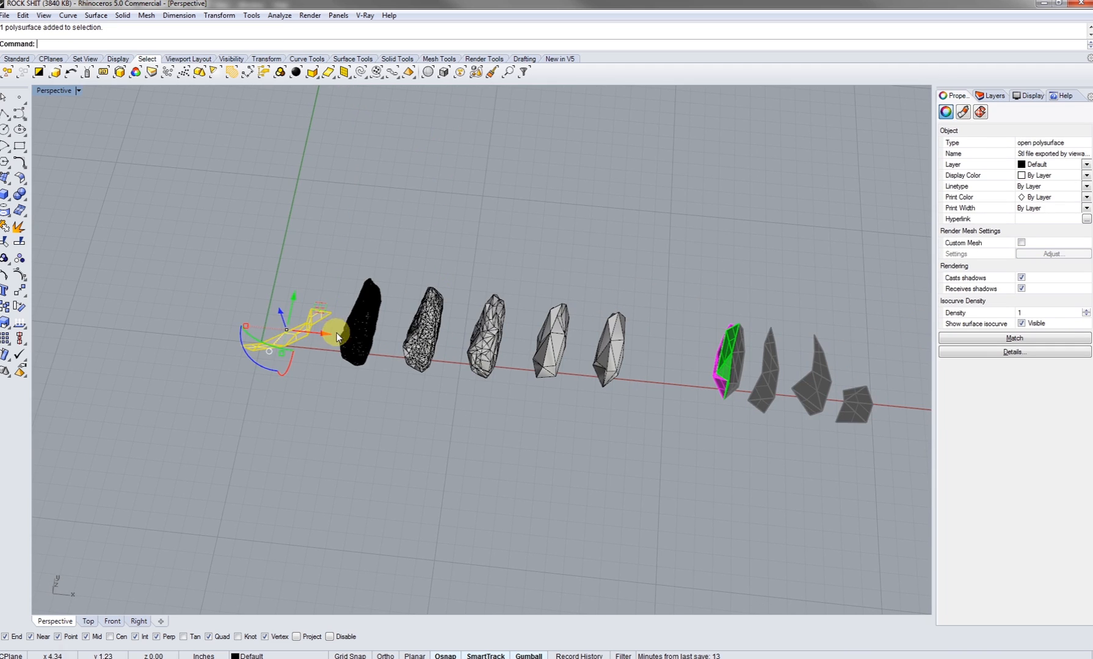
left_click_drag(327, 314, 709, 379)
Step: Set the moved flat pattern's display color to Magenta, and select it together with the rock's magenta polysurface
right_click_drag(688, 333, 655, 280)
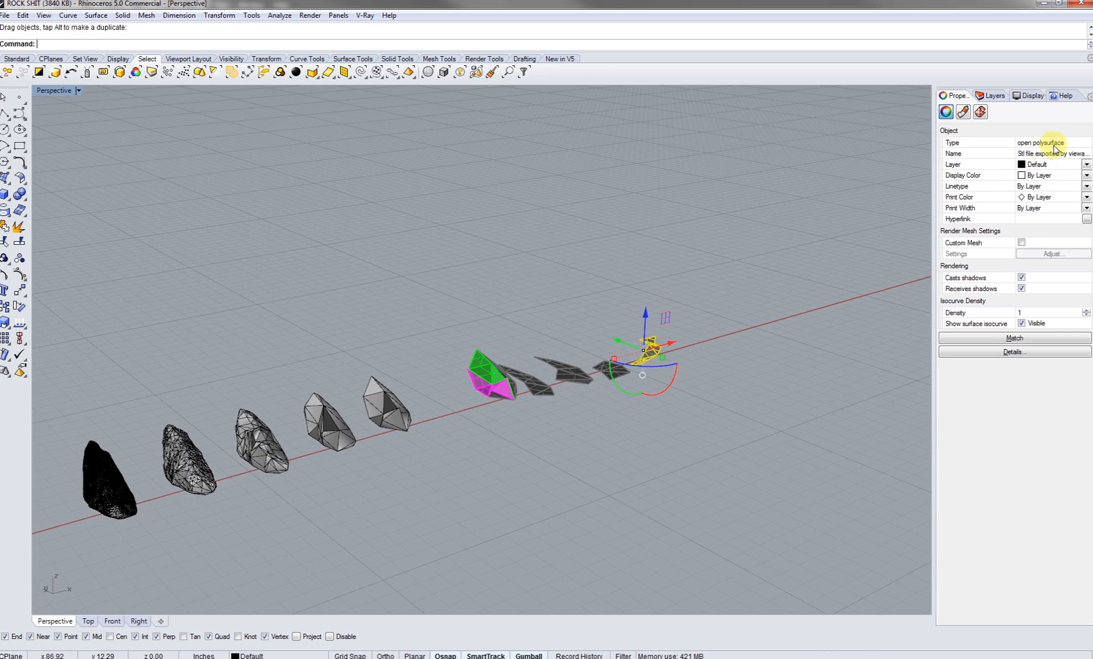
left_click(1047, 176)
left_click(1037, 266)
right_click_drag(746, 370, 677, 427)
scroll(375, 424, "up", 7)
left_click(525, 407, "shift")
right_click_drag(525, 407, 467, 438, "shift")
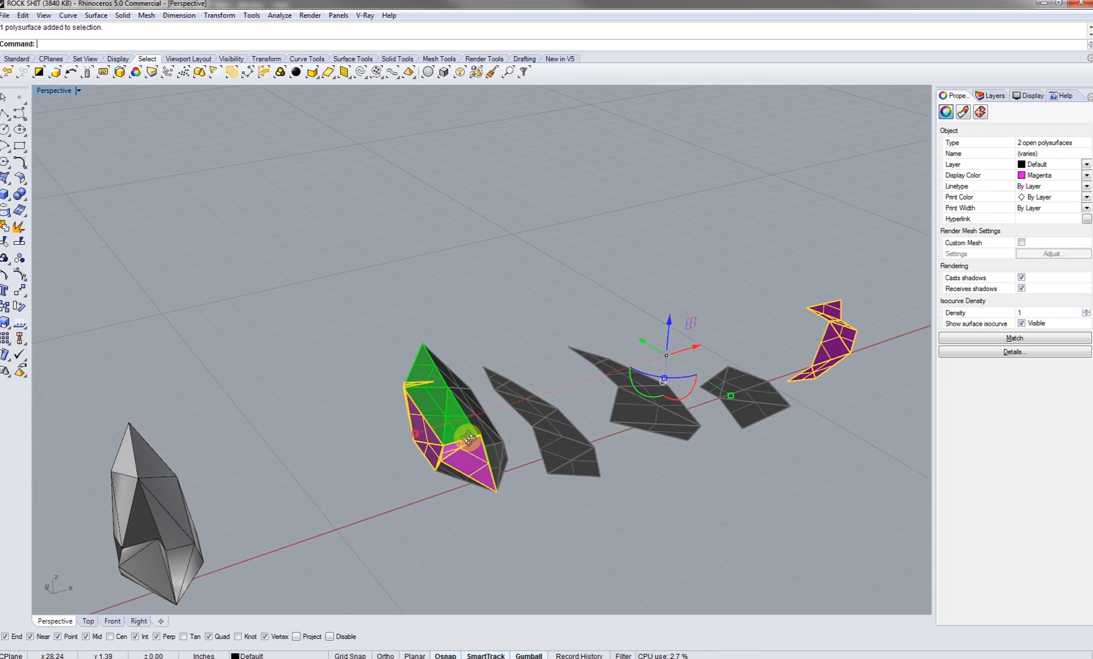
Step: Unroll the rock's green polysurface into a flat pattern
left_click(439, 401)
right_click_drag(439, 400, 458, 379)
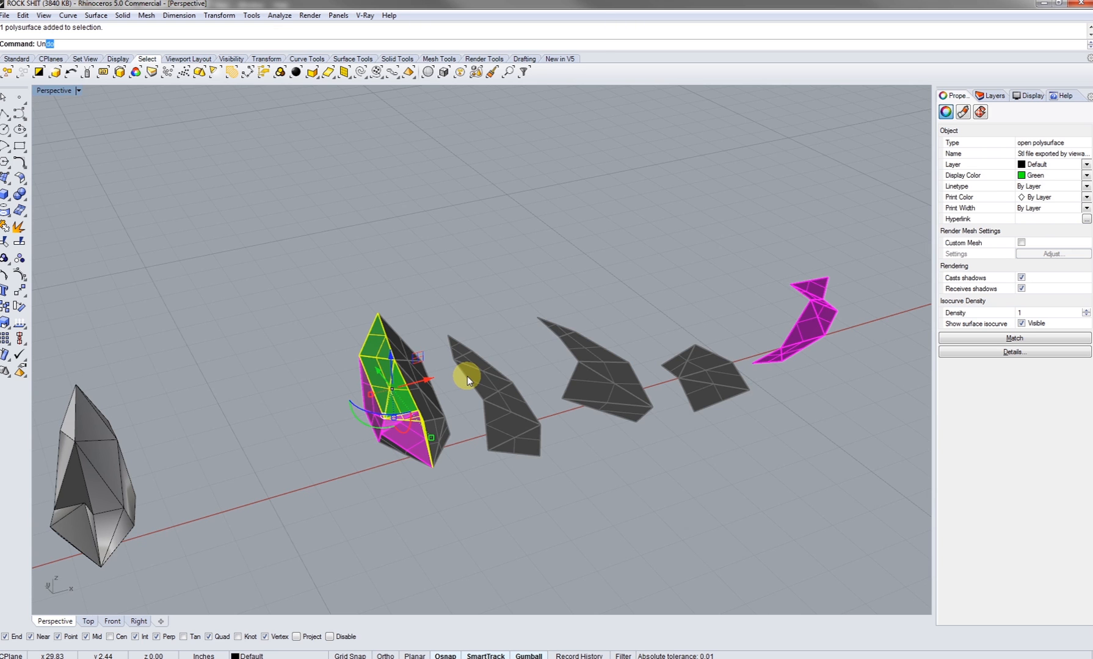
key("Return")
right_click_drag(350, 402, 501, 339, "shift")
scroll(600, 305, "down", 8)
key("Return")
Step: Move the green polysurface's flat pattern from the origin to the end of the row, past the magenta pattern
left_click(214, 417)
scroll(212, 392, "up", 10)
left_click_drag(237, 426, 568, 360, "shift")
scroll(379, 400, "down", 10)
right_click_drag(567, 360, 235, 407, "shift")
scroll(559, 371, "up", 7)
left_click_drag(235, 408, 579, 340, "shift")
Step: Set the last flat pattern's display color to Green
right_click_drag(528, 325, 629, 320, "shift")
left_click(1036, 176)
left_click(1045, 238)
Step: Cancel the restarted unroll command and unlock all locked polysurfaces and flat patterns
mouse_move(500, 435)
right_mouse_down("shift")
mouse_move(535, 430)
mouse_move(501, 448)
right_mouse_up("shift")
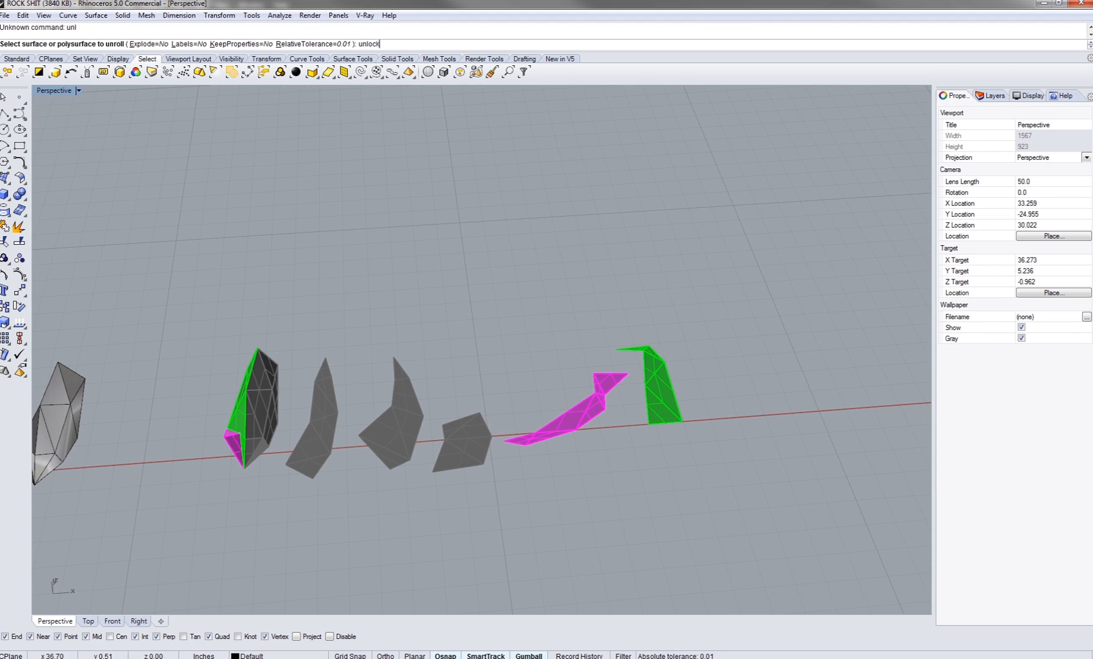
right_click_drag(474, 363, 537, 336, "shift")
key("Escape")
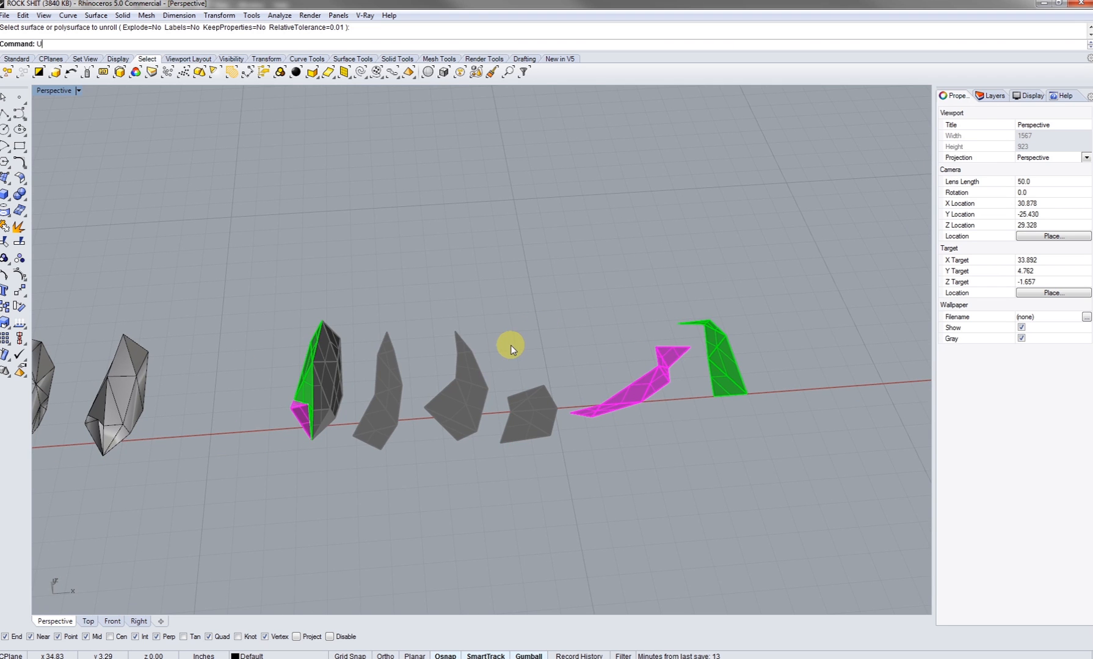
key("Return")
Step: Compare the red and cyan flat patterns with the matching facets on the colored rock from several angles
right_click_drag(385, 343, 398, 379, "shift")
scroll(400, 379, "up", 6)
right_click_drag(476, 431, 471, 374)
scroll(282, 407, "up", 4)
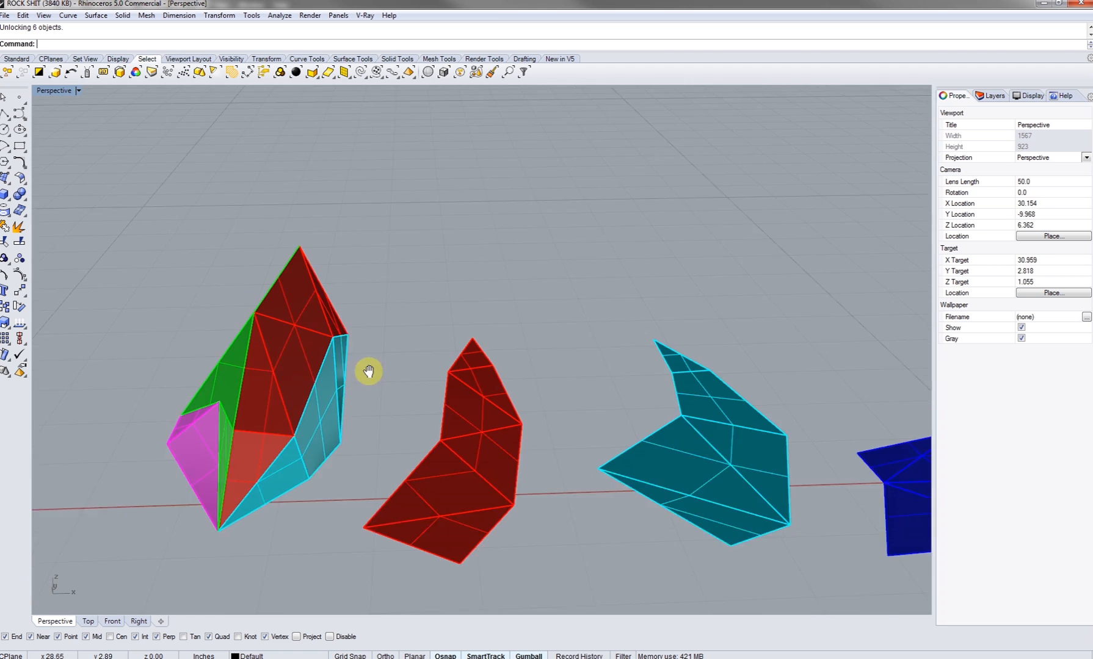
mouse_move(364, 350)
right_mouse_down()
mouse_move(347, 345)
mouse_move(385, 348)
right_mouse_up()
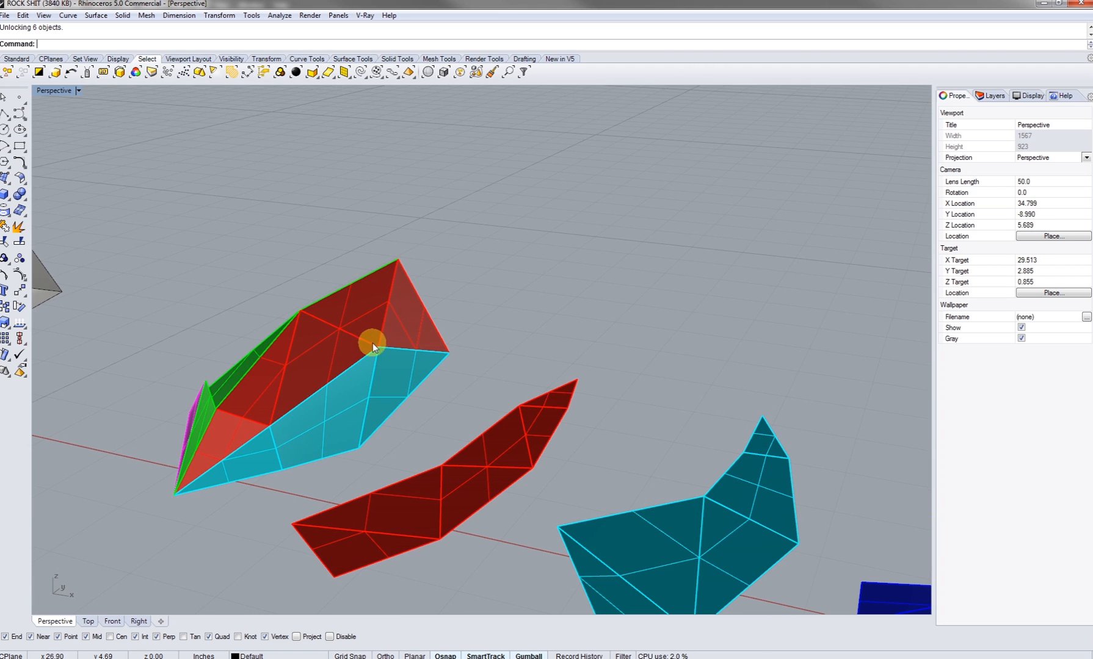
right_click_drag(316, 349, 498, 431)
left_click(475, 483)
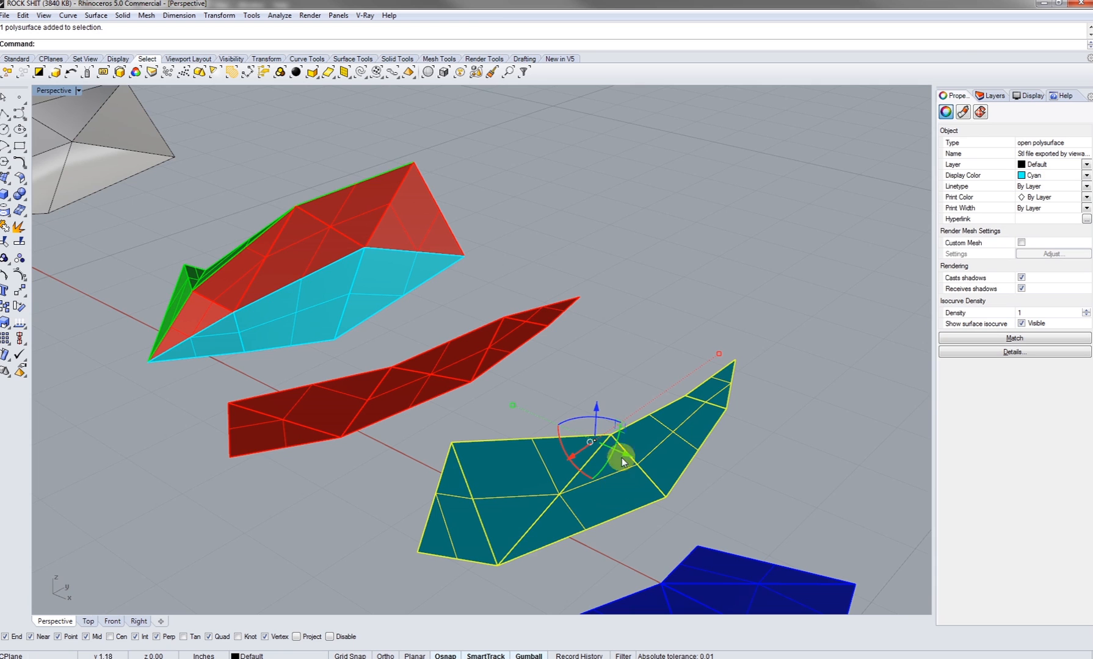
right_click_drag(629, 382, 398, 368)
scroll(398, 368, "up", 6)
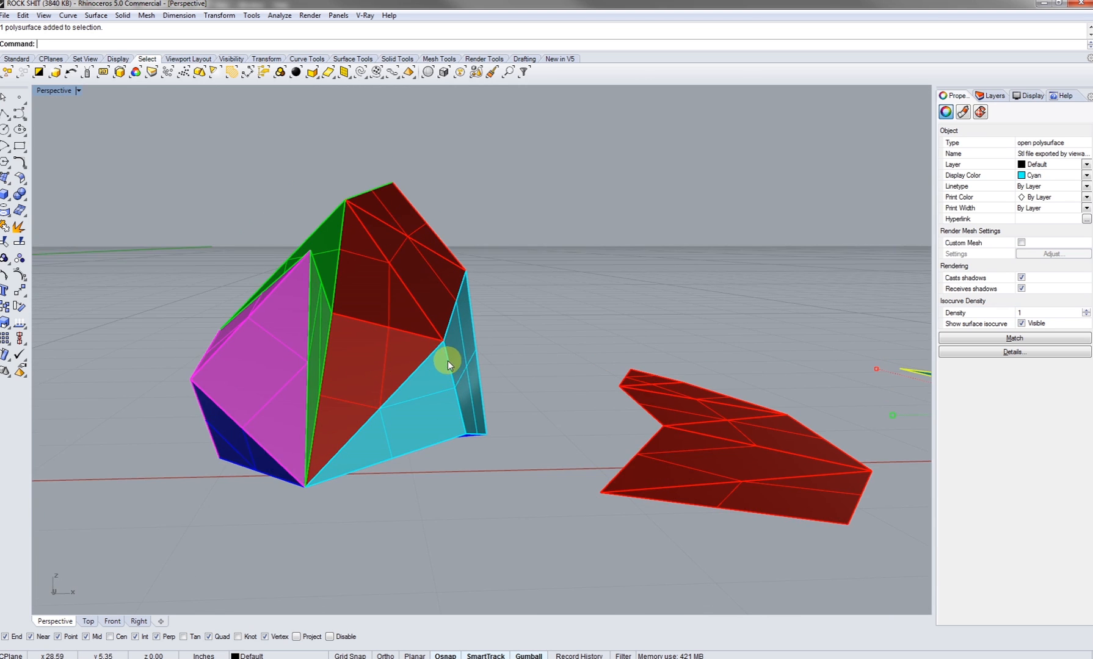
scroll(448, 361, "up", 3)
key("Escape")
right_click_drag(452, 341, 320, 303)
right_click_drag(634, 272, 503, 361, "shift")
Step: Examine the row of flat patterns, especially the narrow parts of the magenta and green ones
scroll(620, 319, "down", 9)
scroll(641, 427, "up", 4)
scroll(503, 360, "down", 7)
right_click_drag(504, 400, 543, 517, "shift")
scroll(485, 493, "up", 6)
scroll(486, 493, "down", 6)
right_click_drag(489, 493, 330, 453)
right_click_drag(469, 332, 472, 407)
scroll(472, 406, "down", 6)
right_click_drag(689, 379, 612, 476, "shift")
scroll(593, 422, "up", 6)
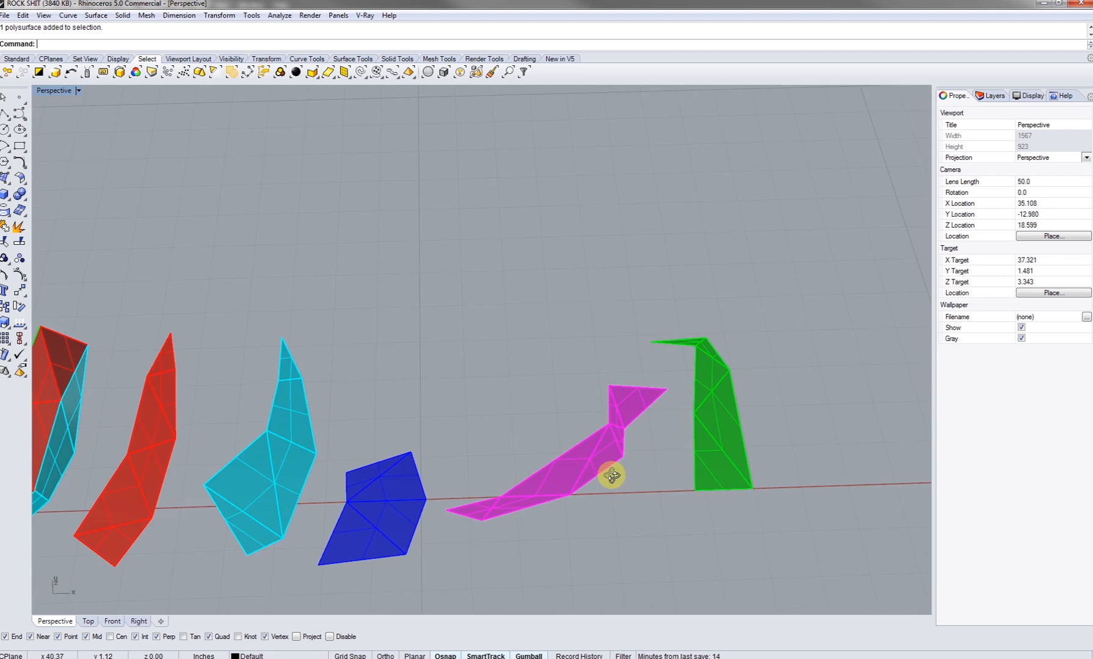
scroll(659, 438, "up", 10)
scroll(572, 384, "down", 8)
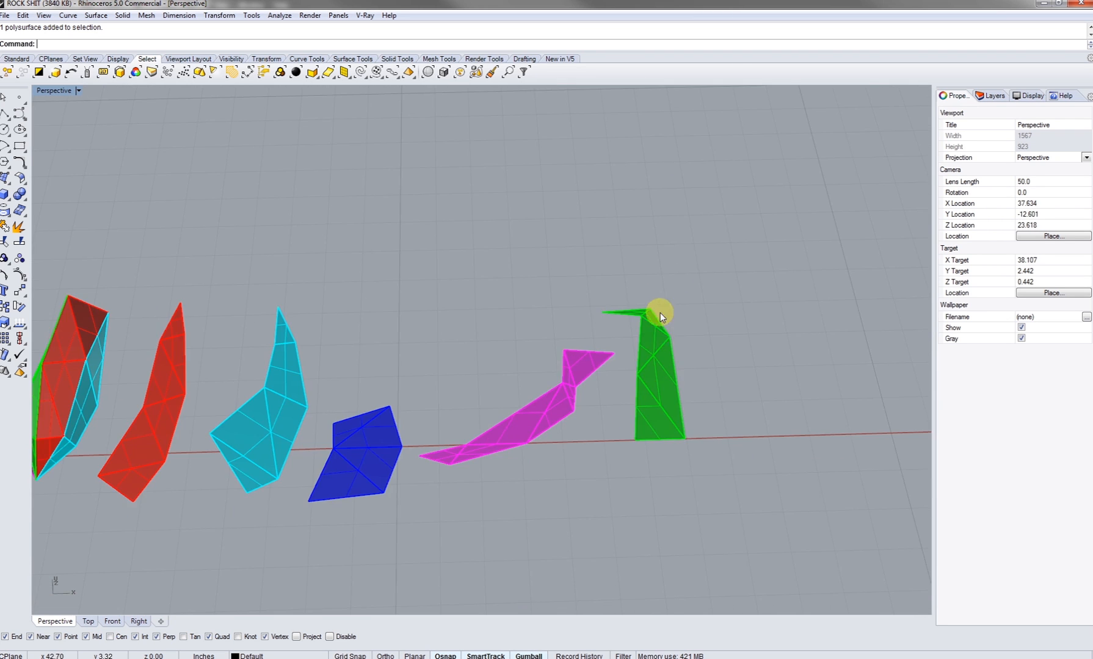
scroll(577, 395, "up", 8)
scroll(611, 450, "down", 10)
Step: Join the rock's red and cyan polysurfaces into a single polysurface
right_click_drag(550, 512, 635, 354, "shift")
right_click_drag(437, 455, 582, 448, "shift")
right_click_drag(295, 433, 563, 428, "shift")
right_click_drag(442, 389, 500, 415)
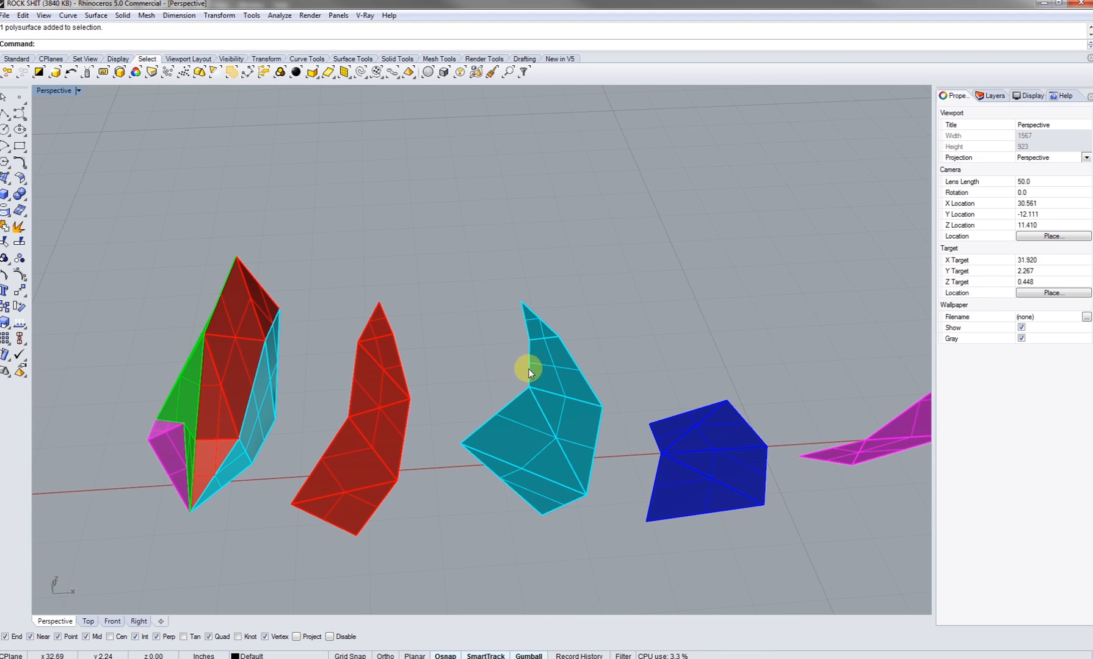
right_click_drag(606, 348, 454, 402)
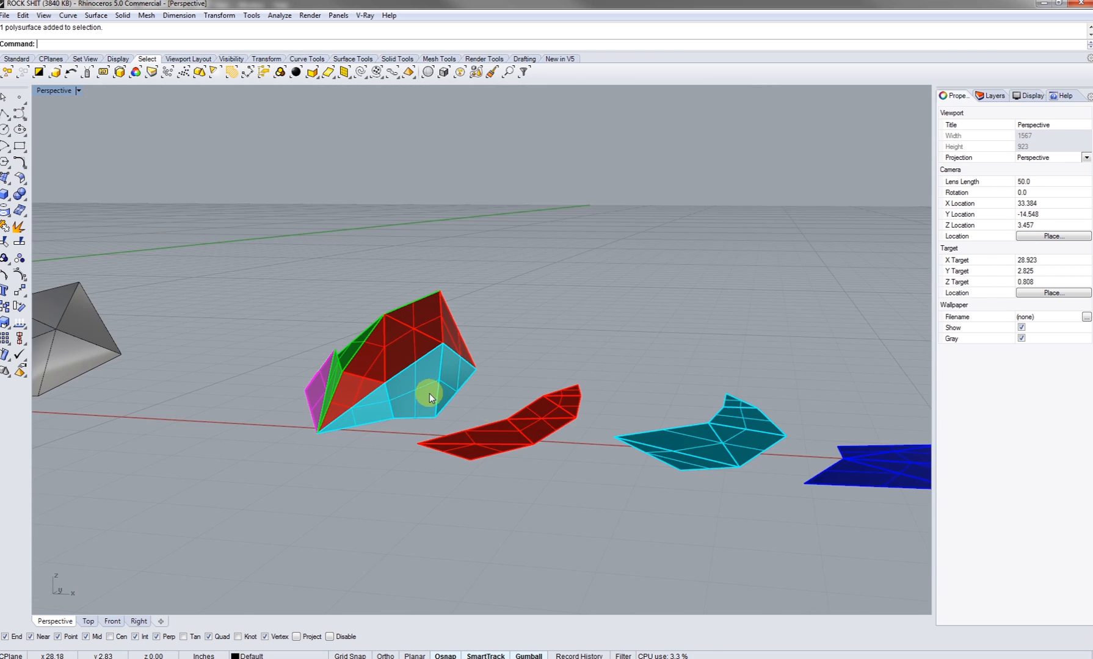
left_click(453, 366)
right_click_drag(440, 331, 466, 346, "shift")
key("ctrl+j")
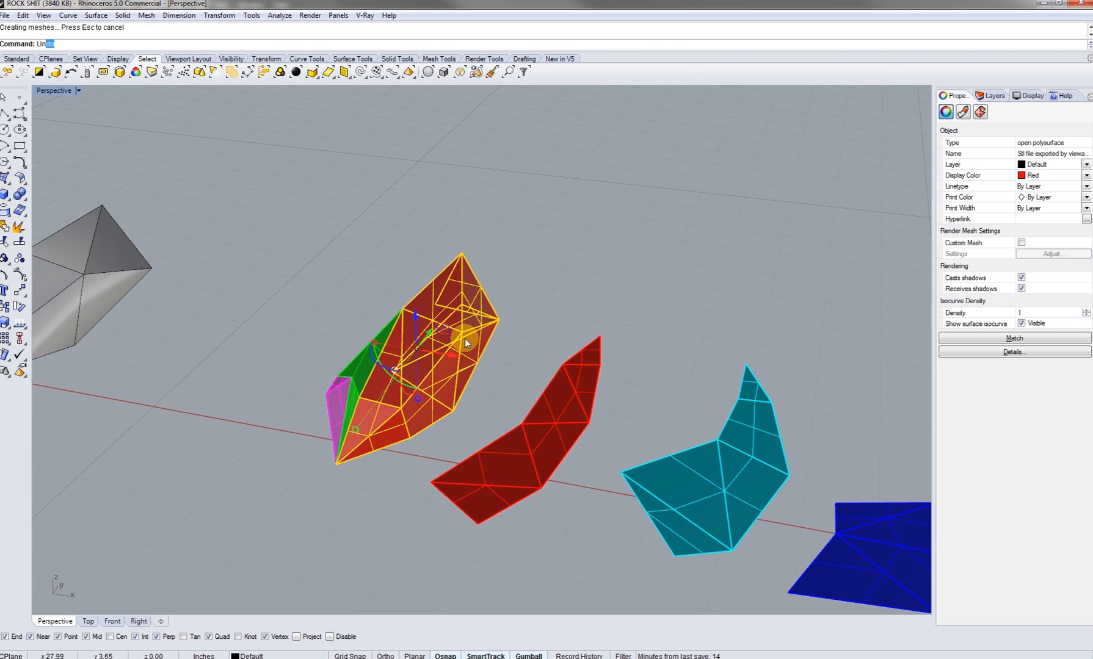
key("Escape")
key("Escape")
scroll(441, 326, "up", 8)
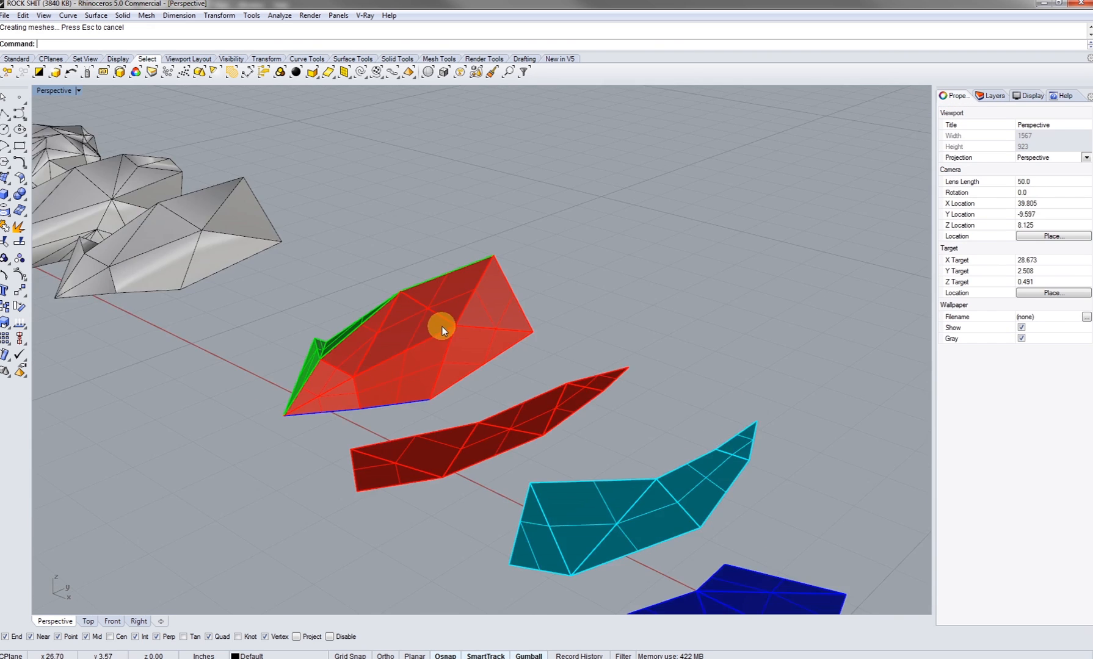
Step: Unroll the joined red polysurface with Explode=No and Labels=No, and inspect its flat pattern at the origin
left_click(466, 334)
right_click_drag(467, 335, 495, 392)
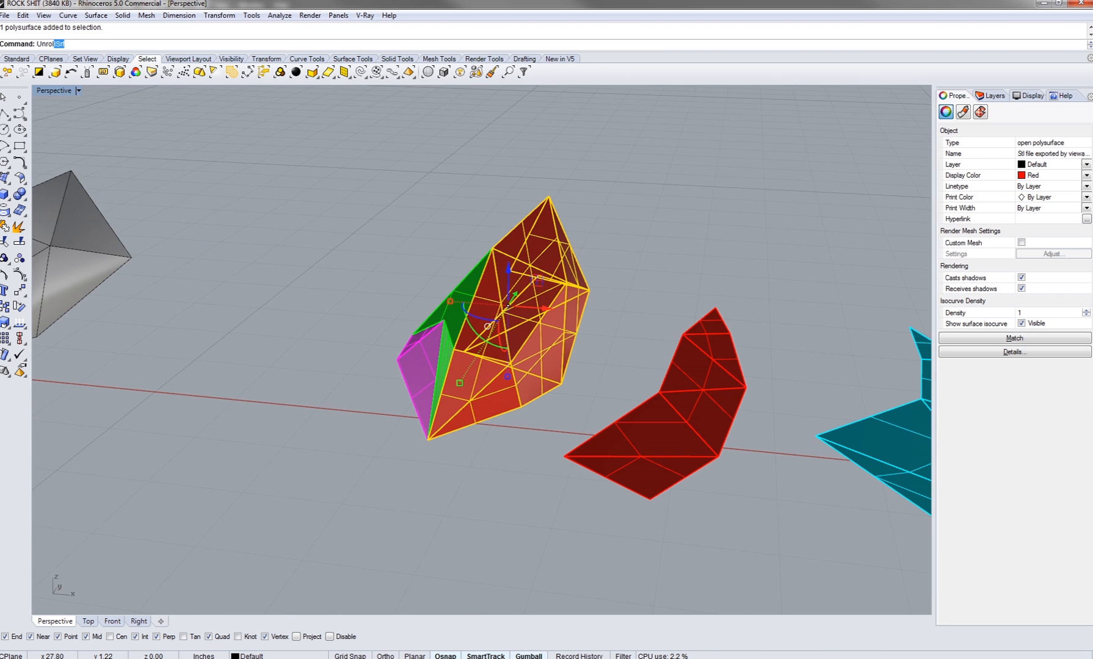
key("Return")
right_click_drag(335, 335, 556, 439, "shift")
scroll(570, 390, "down", 15)
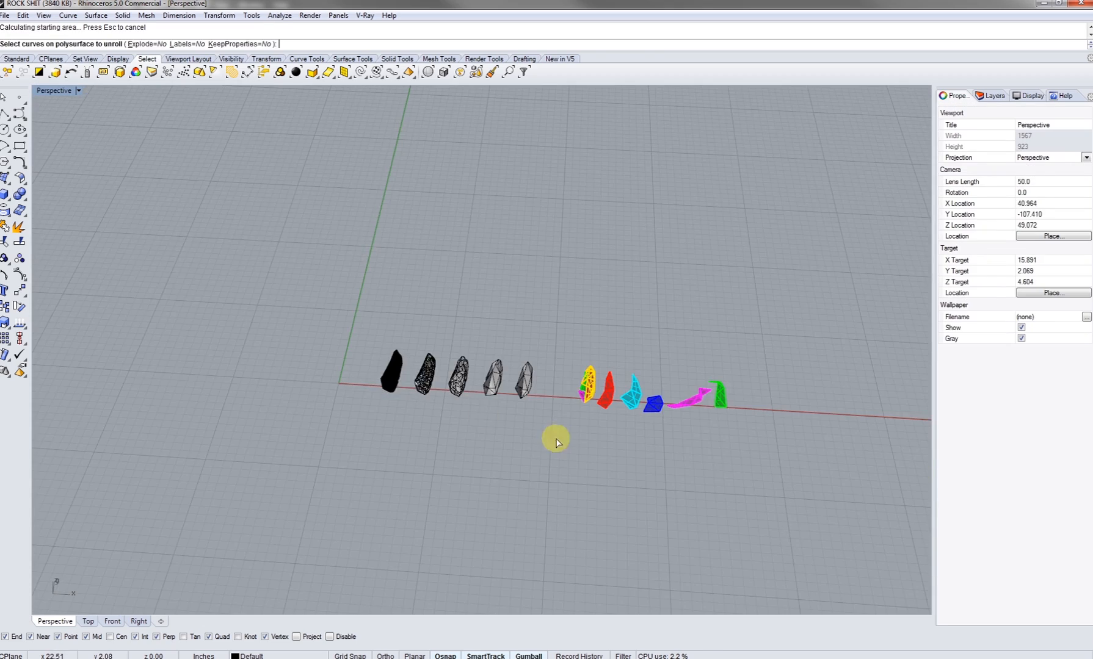
scroll(330, 391, "up", 11)
right_click_drag(298, 414, 406, 441)
scroll(309, 485, "up", 9)
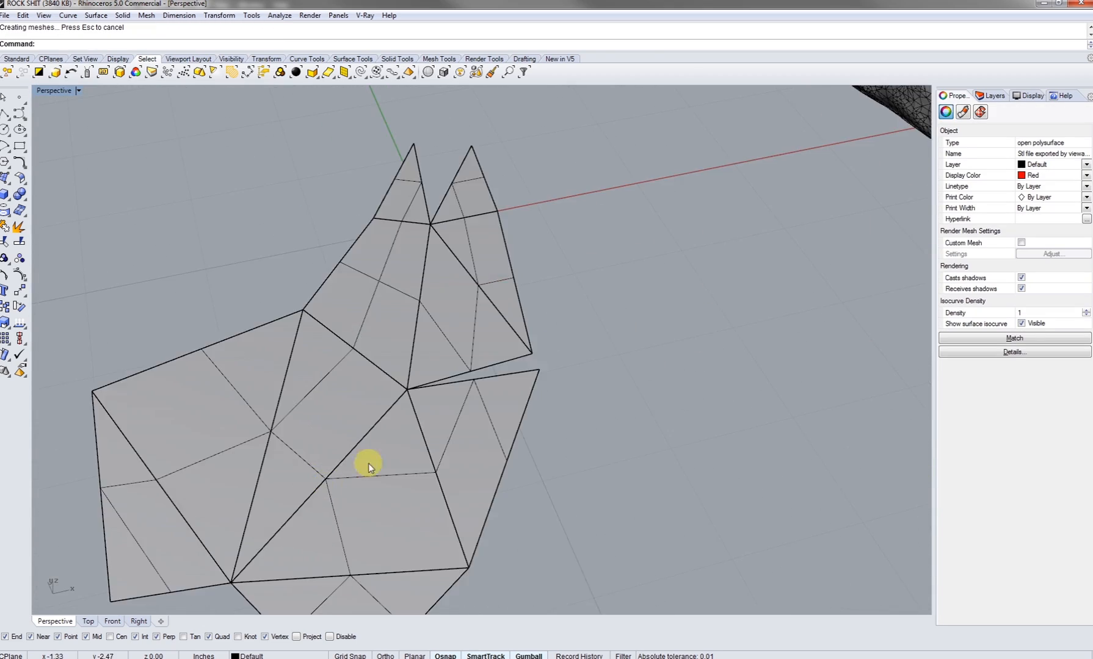
scroll(404, 411, "down", 12)
scroll(439, 385, "up", 5)
scroll(415, 393, "down", 10)
Step: Join the rock's magenta and green polysurfaces into a single polysurface
right_click_drag(370, 424, 466, 390)
scroll(651, 351, "up", 5)
scroll(503, 488, "down", 8)
scroll(486, 383, "up", 8)
left_click(487, 383)
left_click(470, 389, "shift")
right_click_drag(548, 373, 568, 349)
key("ctrl+j")
Step: Unroll the joined magenta polysurface with Explode=No and Labels=No
type("UnrollSrf")
key("Return")
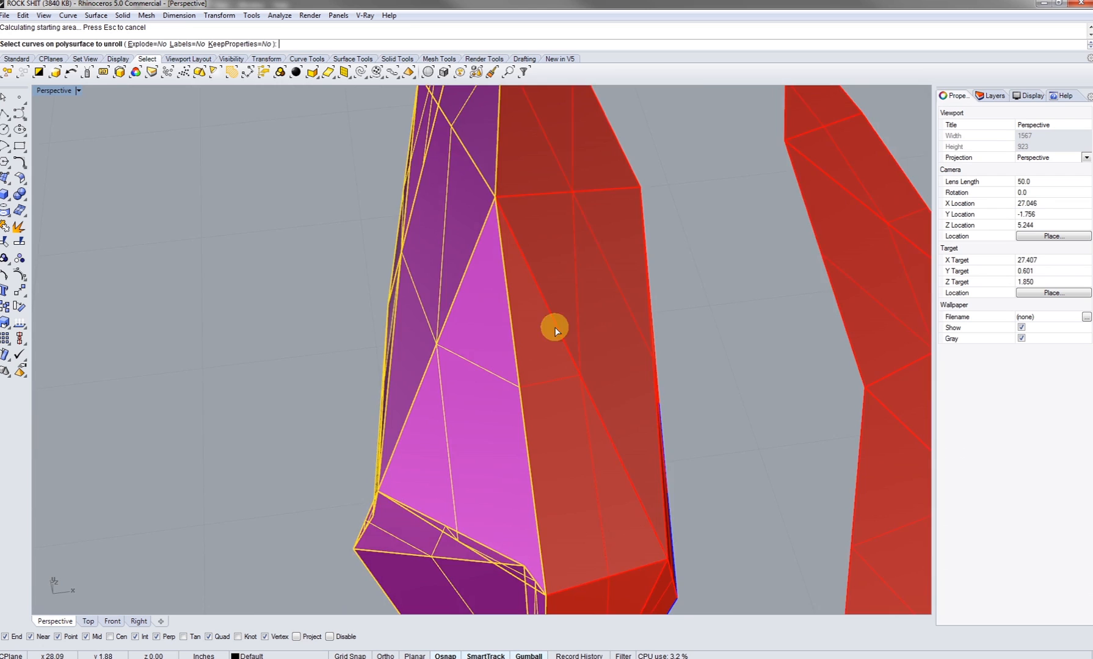
scroll(467, 323, "down", 15)
right_click_drag(256, 420, 517, 424, "shift")
scroll(350, 414, "up", 4)
key("Return")
Step: Move the joined red polysurface's flat pattern from the origin over to the colored rock and its patterns
left_click(412, 419)
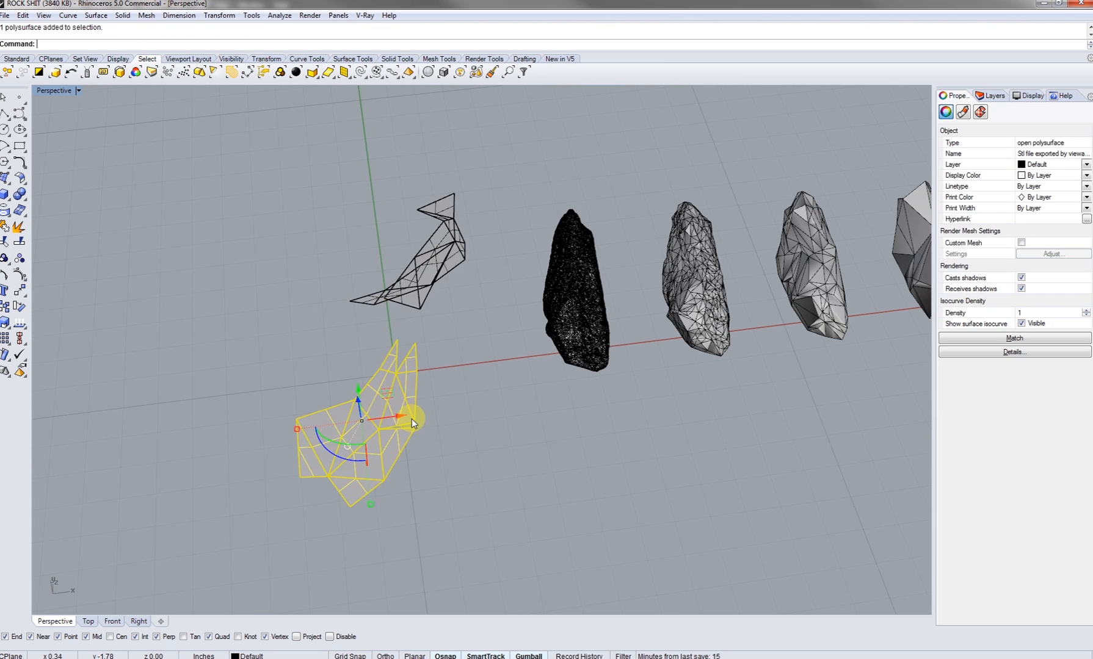
scroll(402, 428, "up", 3)
left_click_drag(403, 429, 567, 351)
scroll(468, 410, "down", 9)
scroll(453, 414, "down", 4)
scroll(793, 378, "up", 8)
scroll(540, 419, "up", 2)
Step: Delete the separate red and cyan flat patterns
left_click(480, 354)
key("Delete")
left_click(558, 334)
key("Delete")
Step: Reposition the combined flat pattern in the gap between the colored rock and the blue pattern
left_click(535, 467)
left_click_drag(583, 427, 573, 278)
left_click(587, 203)
Step: Review the combined flat patterns against the rock, and select the rock's joined magenta polysurface for comparison
right_click_drag(561, 287, 603, 457, "shift")
scroll(584, 376, "down", 6)
scroll(592, 454, "up", 15)
scroll(625, 347, "down", 5)
scroll(705, 319, "down", 4)
scroll(705, 319, "down", 10)
right_click_drag(205, 246, 315, 315, "shift")
scroll(315, 315, "up", 6)
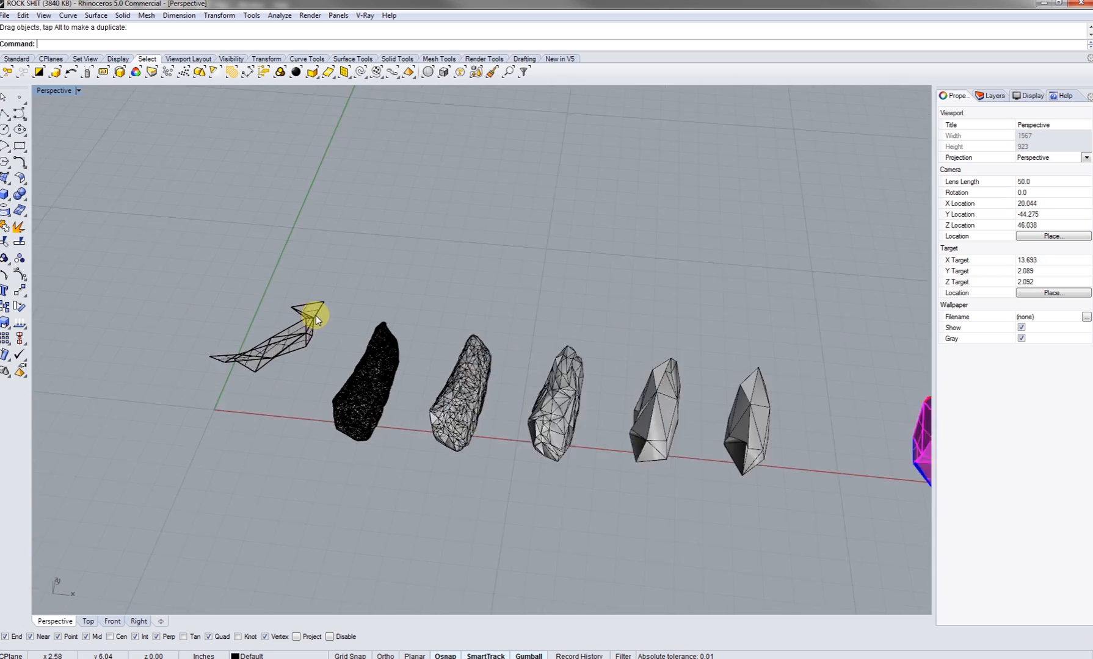
right_click_drag(818, 432, 534, 415, "shift")
left_click(778, 471)
scroll(764, 475, "up", 3)
right_click_drag(764, 476, 683, 331)
scroll(704, 365, "down", 5)
right_click_drag(656, 372, 476, 426)
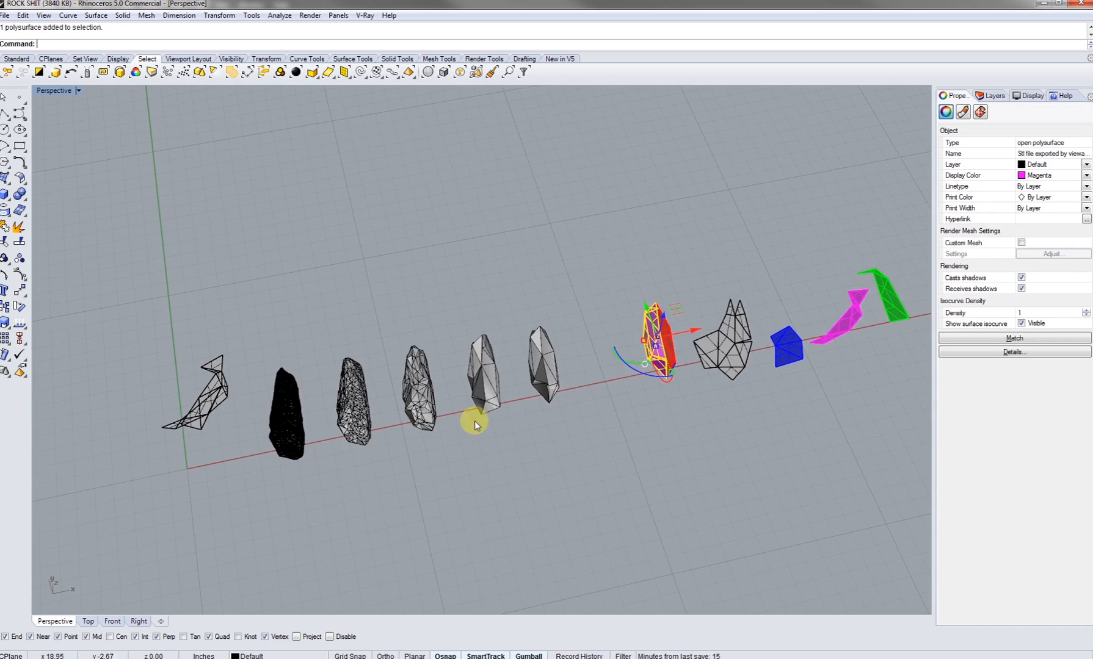
Step: Move the overlapping flat pattern from the origin to beside the colored rock and explode it into separate surfaces
left_click_drag(224, 400, 649, 285)
scroll(649, 277, "up", 8)
left_click(628, 349)
right_click_drag(641, 292, 577, 393)
scroll(498, 449, "up", 4)
right_click_drag(497, 449, 736, 434, "shift")
right_click_drag(408, 253, 516, 272)
left_click(510, 265)
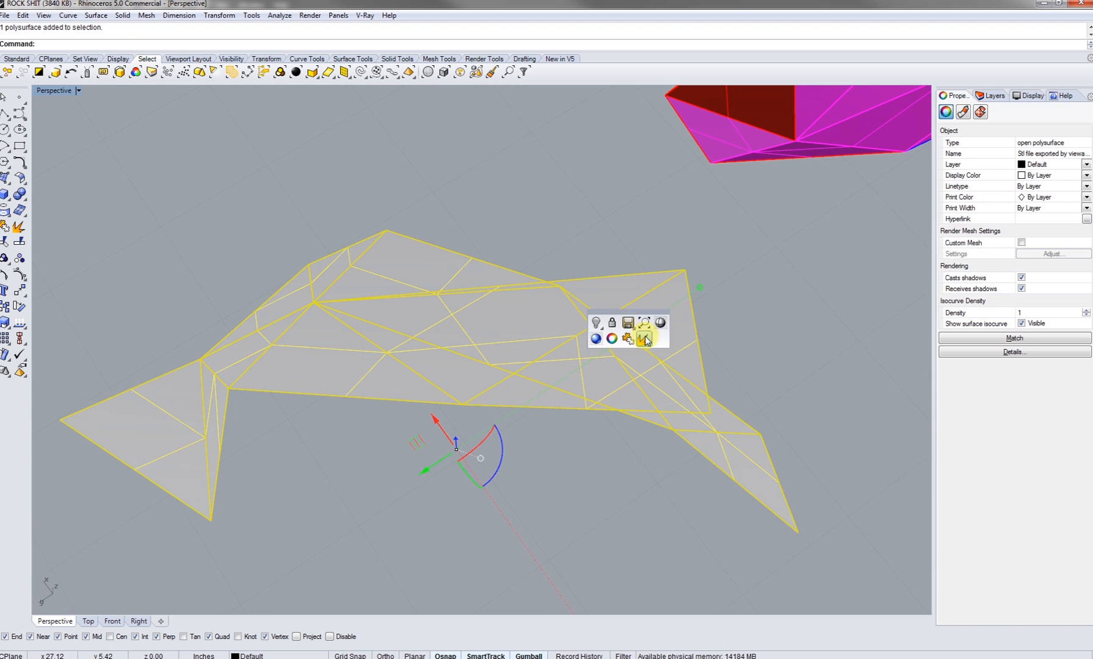
left_click(645, 340)
right_click_drag(676, 265, 733, 341, "shift")
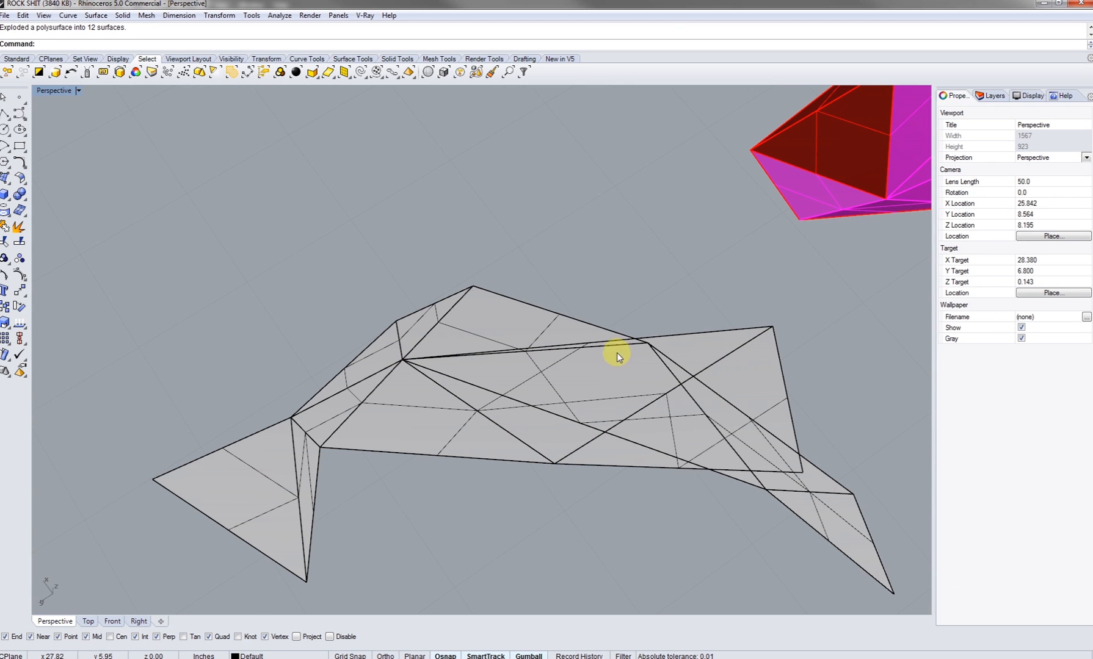
Step: Examine the overlapping facets of the exploded pattern and compare them with the combined flat pattern beside the colored rock
left_click(721, 331)
left_click(751, 364)
right_click_drag(752, 366, 708, 344)
right_click_drag(499, 401, 525, 365)
right_click_drag(542, 454, 563, 426)
right_click_drag(490, 391, 579, 384)
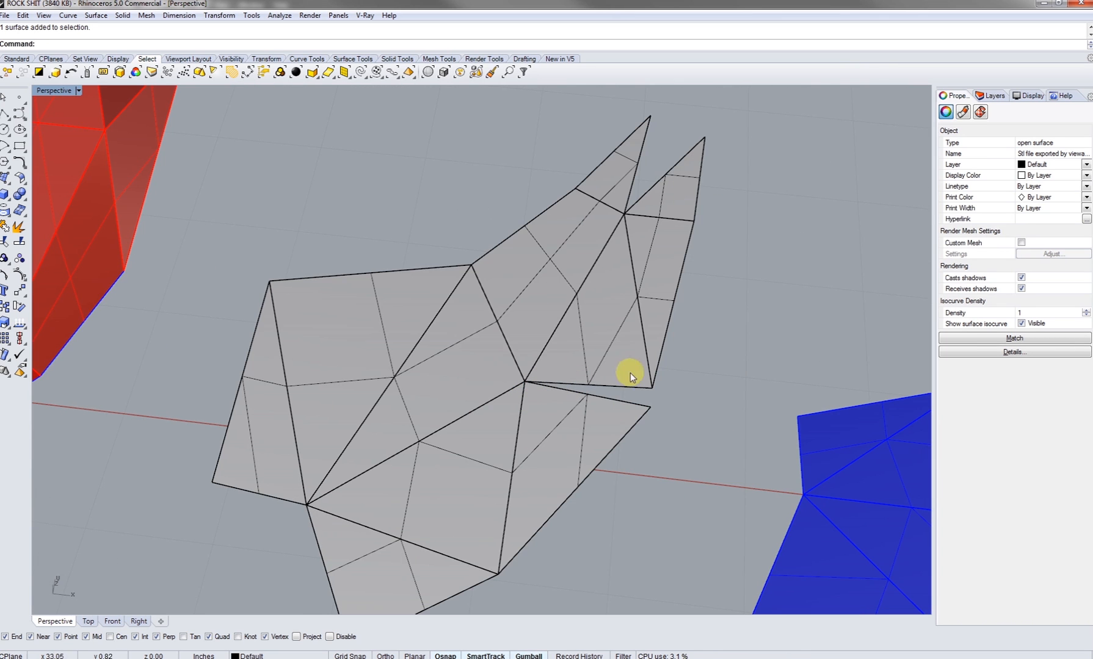
right_click_drag(665, 160, 582, 263, "shift")
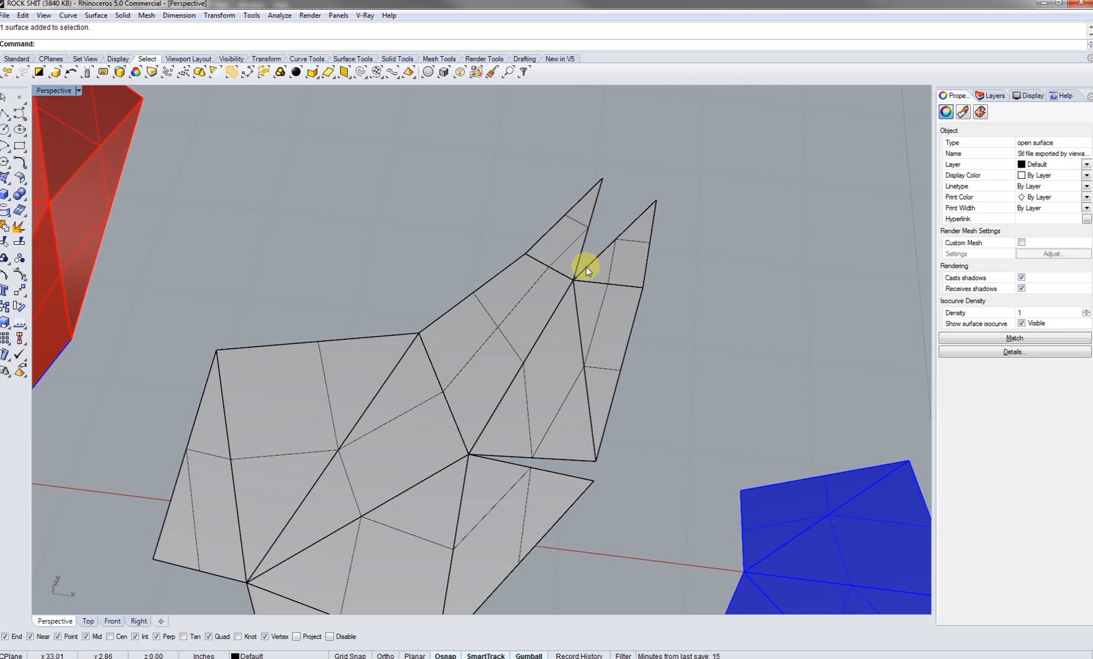
scroll(612, 275, "down", 8)
right_click_drag(635, 162, 651, 291, "shift")
left_click(651, 293)
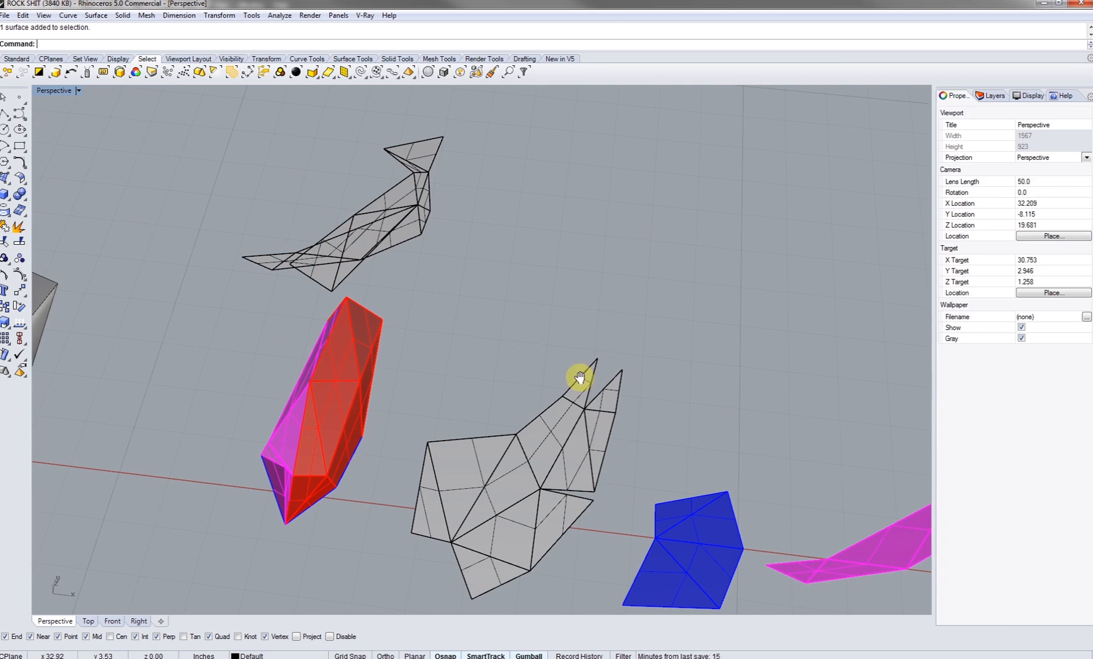
scroll(580, 378, "down", 6)
right_click_drag(581, 379, 542, 353, "shift")
Step: Copy the combined flat pattern together with the blue, magenta and green flat patterns to the clipboard
left_click(495, 391)
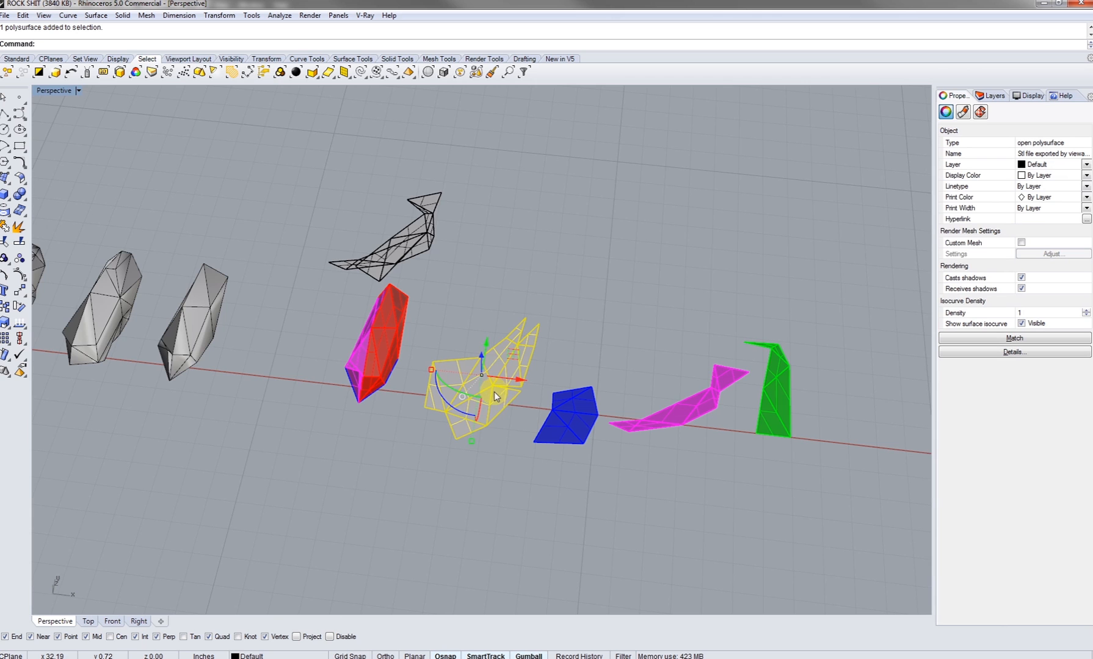
right_click_drag(496, 391, 492, 375)
scroll(487, 388, "up", 3)
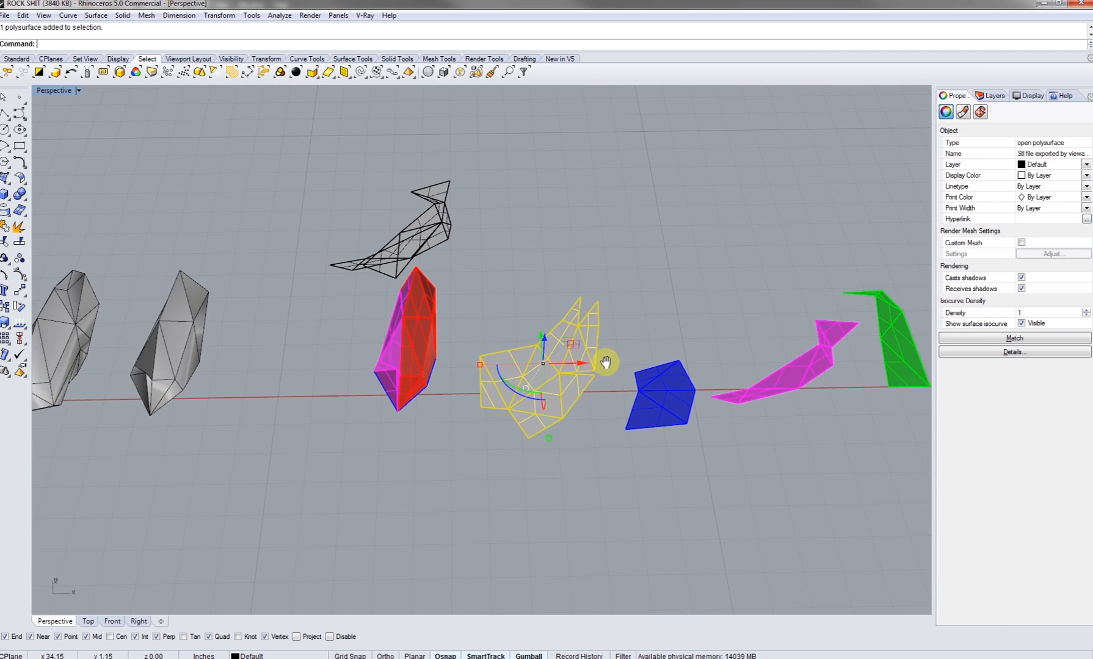
right_click_drag(625, 362, 498, 379, "shift")
left_click_drag(802, 480, 492, 300, "shift")
key("ctrl+c")
Step: Undo the recent edits back to before the colored rock's polysurfaces were joined
right_click_drag(539, 347, 546, 296)
left_click(546, 295)
key("ctrl+z")
key("ctrl+z")
key("ctrl+z")
key("ctrl+z")
key("ctrl+z")
key("ctrl+z")
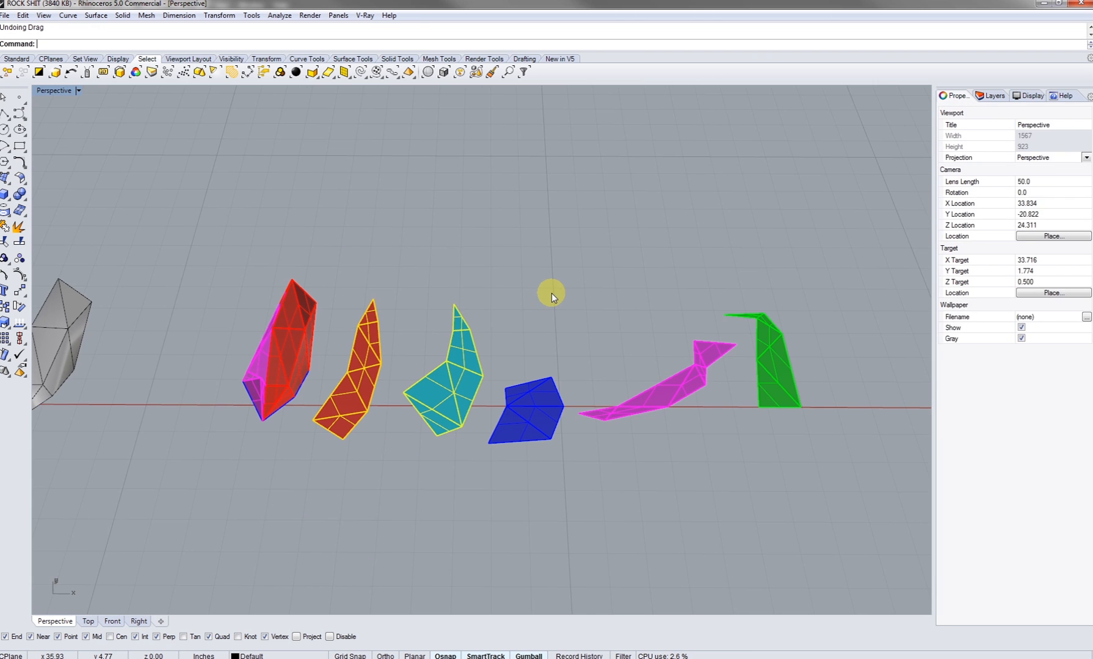
right_click_drag(477, 298, 588, 314, "shift")
left_click(543, 312)
right_click_drag(423, 320, 430, 391)
key("ctrl+z")
key("ctrl+z")
scroll(468, 397, "up", 2)
left_click(525, 394)
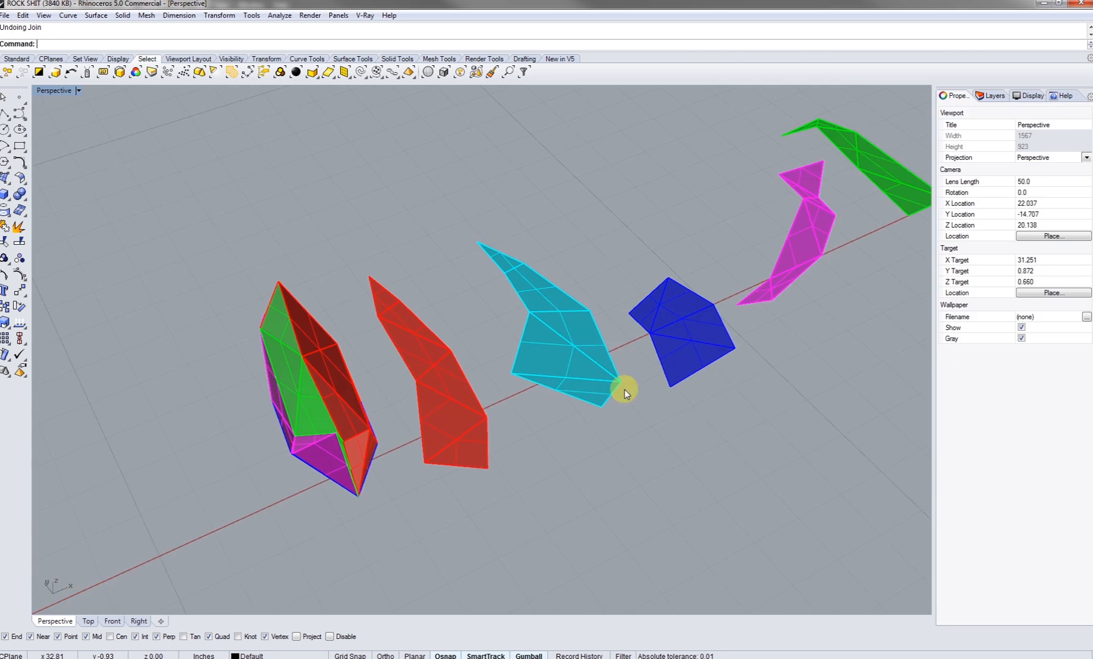
Step: Delete the separate cyan and red flat patterns beside the colored rock
right_click_drag(524, 395, 444, 371, "shift")
left_click(515, 355)
key("Delete")
left_click(367, 382)
key("Delete")
Step: Replace the remaining blue, magenta and green flat patterns with the set of patterns copied to the clipboard
scroll(464, 356, "down", 6)
right_click_drag(568, 318, 543, 356)
right_click_drag(544, 355, 529, 430, "shift")
left_click_drag(653, 419, 451, 315)
key("Delete")
right_click_drag(449, 315, 464, 343)
key("ctrl+v")
Step: Set the display color of the pasted combined flat pattern to red
scroll(454, 378, "up", 7)
left_click(463, 403)
type("m")
key("Escape")
right_click_drag(457, 398, 442, 396)
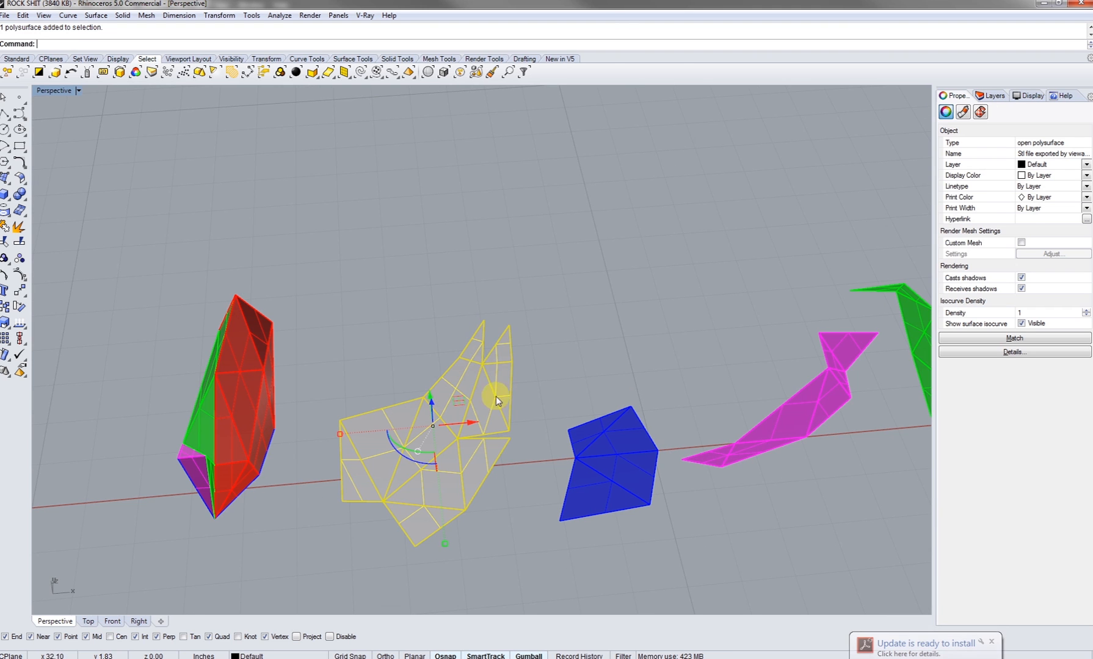
left_click(1044, 177)
left_click(1038, 220)
right_click_drag(734, 390, 675, 377, "shift")
left_click(675, 377)
right_click_drag(592, 335, 532, 352)
scroll(562, 322, "down", 5)
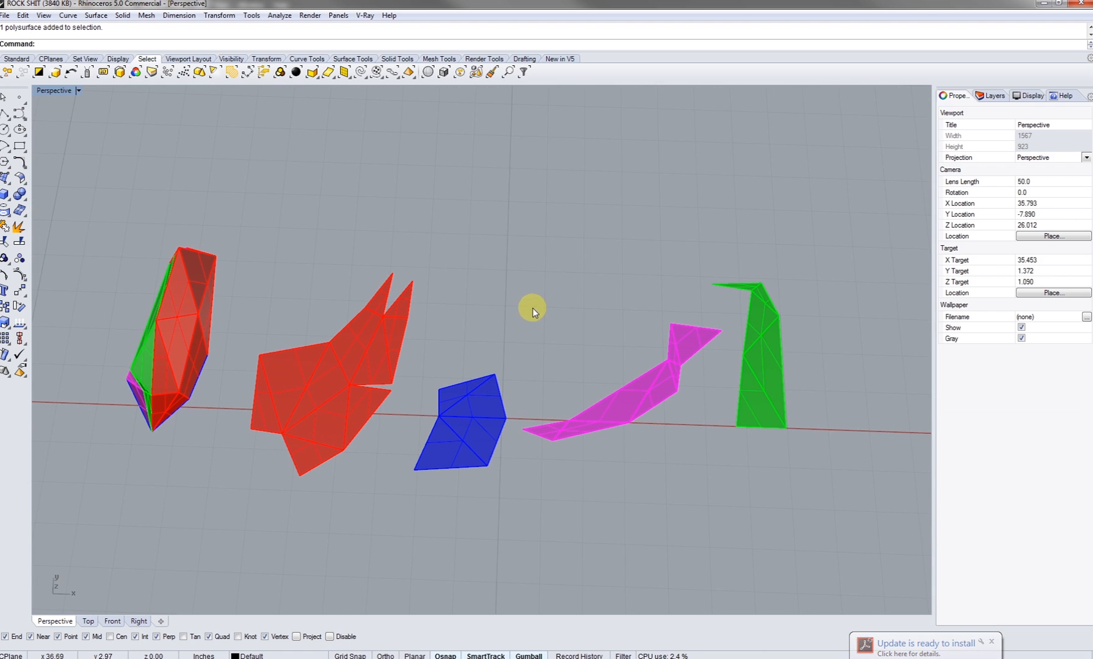
scroll(600, 370, "down", 4)
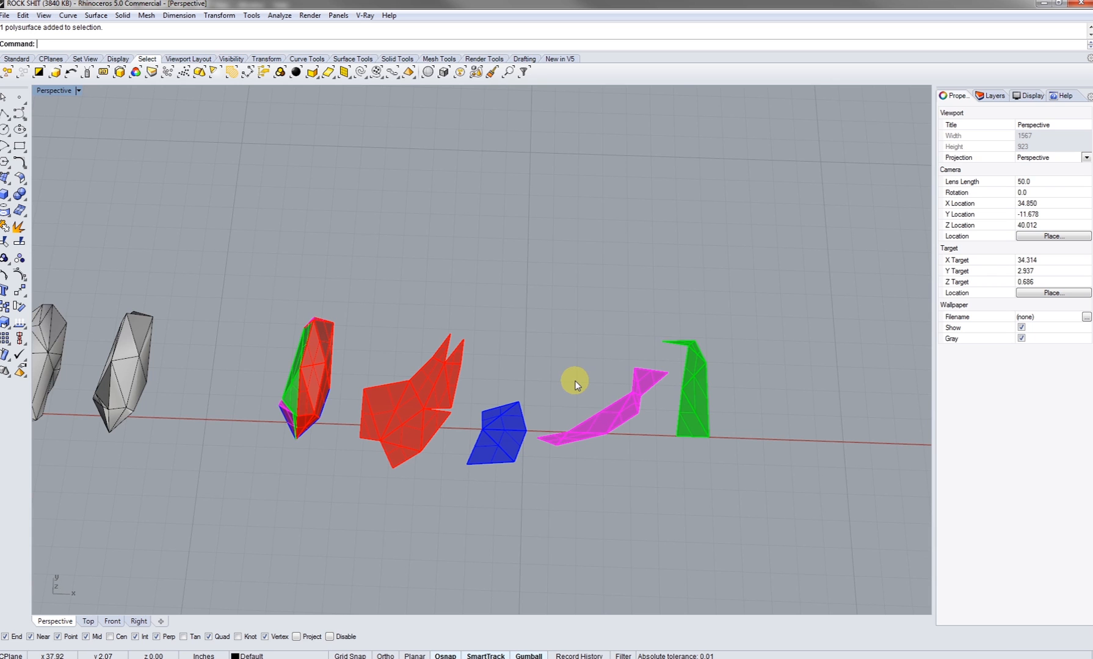
Step: Draw a 32 by 22 inch rectangle in the empty area beyond the row of rocks and patterns
right_click_drag(576, 381, 571, 426, "shift")
left_click_drag(426, 311, 424, 310)
key("Escape")
left_click(21, 145)
scroll(390, 244, "down", 6)
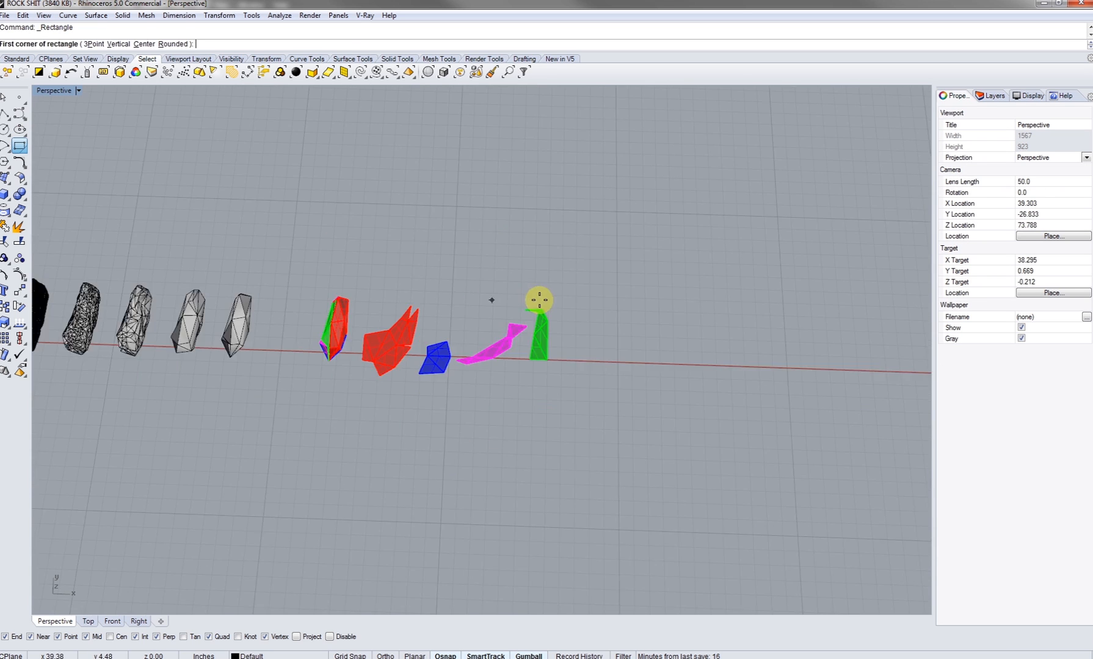
right_click_drag(540, 299, 337, 306, "shift")
left_click(434, 208)
type("22")
key("Return")
type("32")
key("Return")
right_click_drag(572, 275, 594, 387, "shift")
left_click(589, 324)
Step: Select the sheet rectangle and lock it
scroll(564, 237, "down", 10)
right_click_drag(564, 237, 500, 334, "shift")
scroll(497, 333, "up", 6)
left_click_drag(512, 323, 442, 255)
key("ctrl+l")
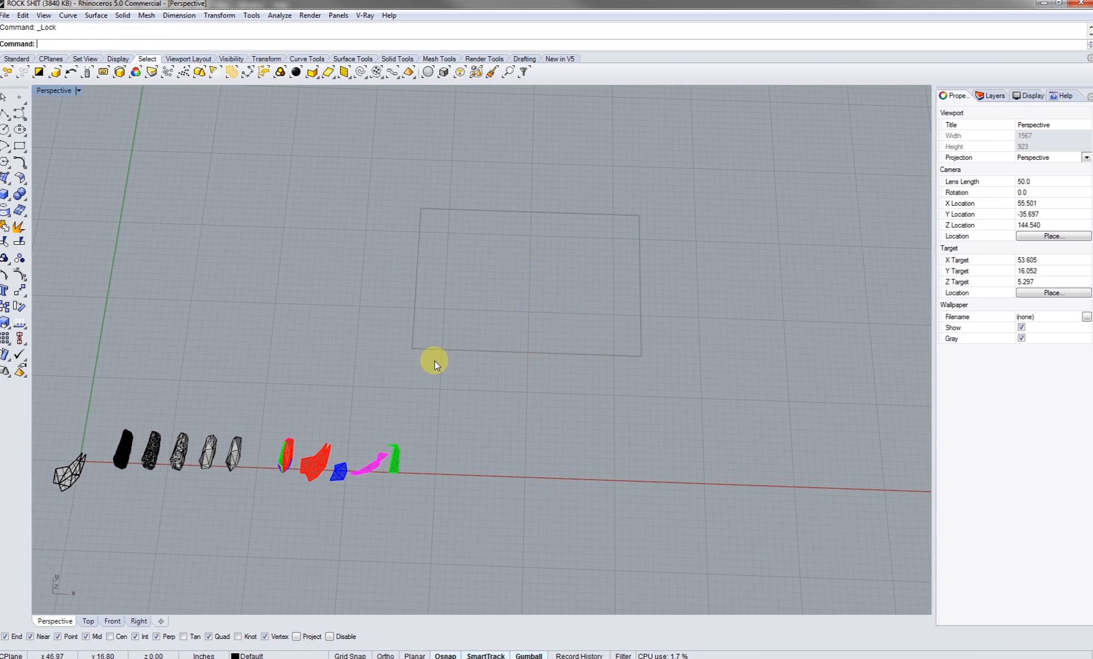
Step: Copy the red, blue, magenta and green flat patterns into the upper part of the locked rectangle
scroll(458, 486, "up", 2)
left_click_drag(384, 420, 371, 426)
scroll(436, 444, "up", 2)
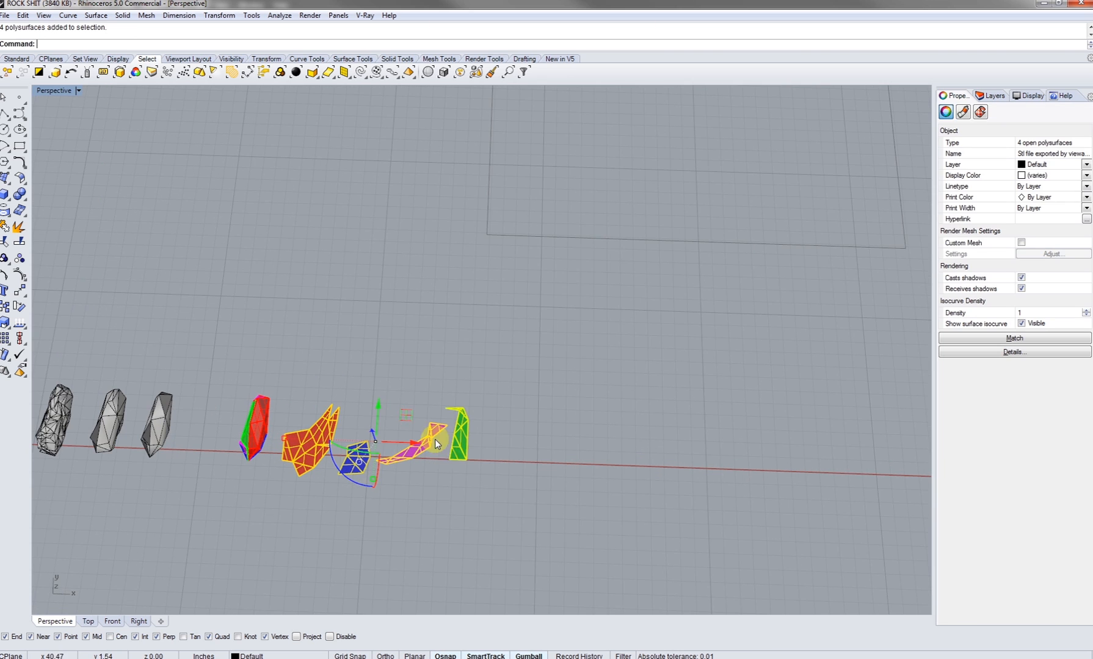
type("Copy")
key("Return")
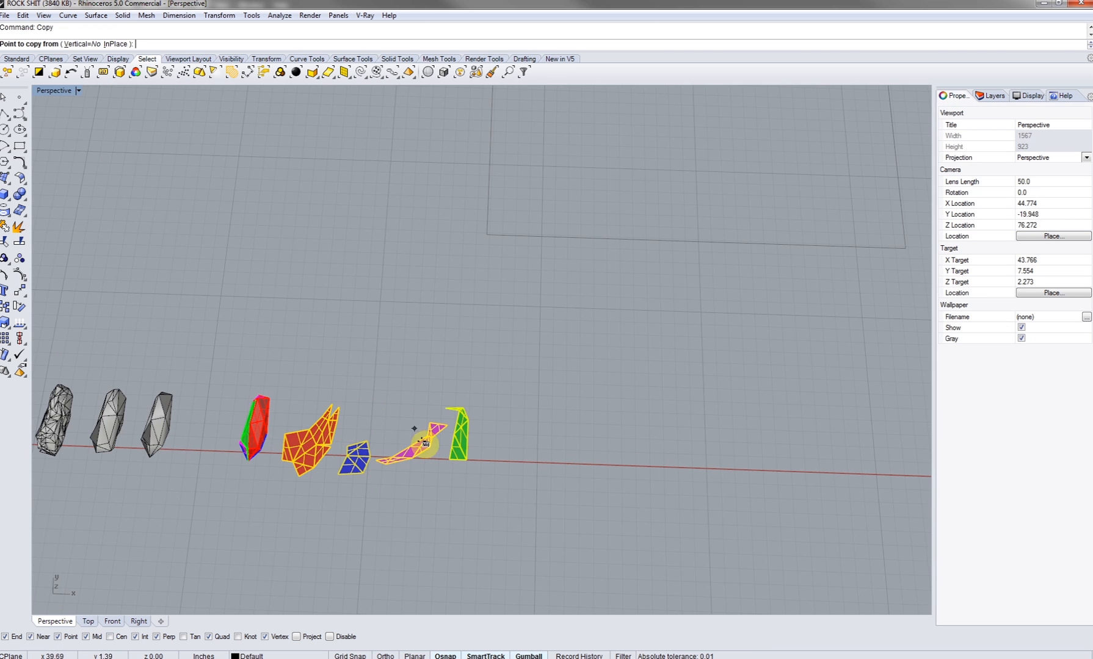
left_click(487, 495)
scroll(580, 342, "down", 6)
right_click_drag(578, 338, 481, 476, "shift")
scroll(480, 476, "up", 3)
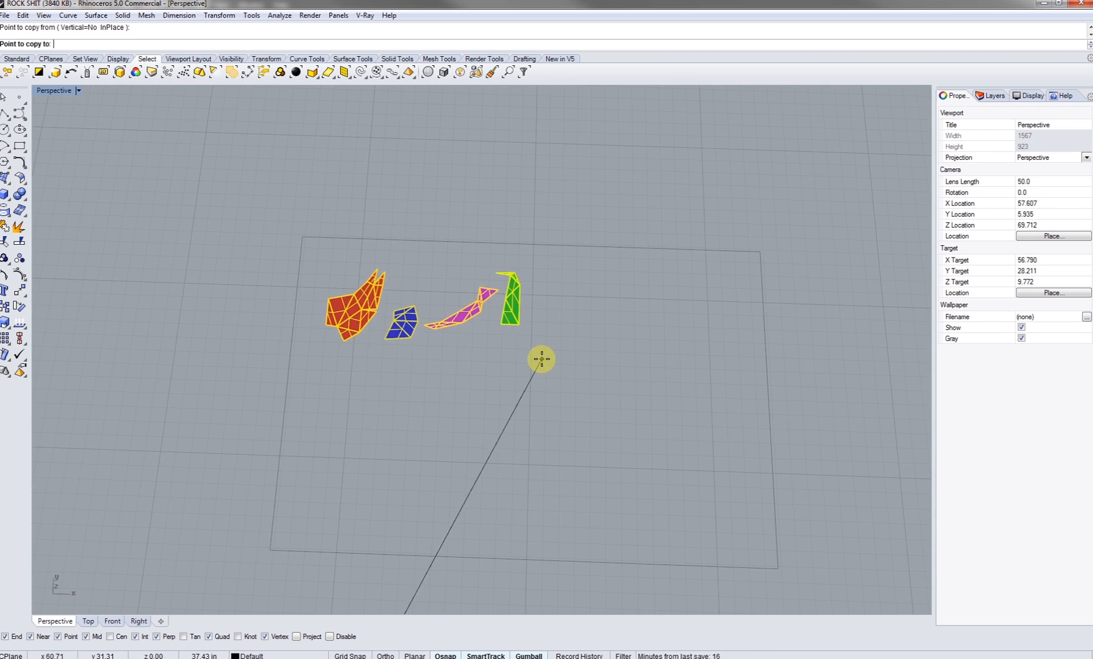
left_click(408, 311)
key("Return")
Step: Try exploding the four copied flat patterns into separate surfaces
scroll(408, 311, "up", 3)
right_click_drag(408, 311, 480, 343, "shift")
scroll(467, 315, "up", 4)
left_click_drag(790, 400, 380, 277)
right_click_drag(493, 205, 585, 397)
middle_click(558, 382)
left_click(573, 392)
mouse_move(532, 429)
right_mouse_down("shift")
mouse_move(563, 442)
mouse_move(546, 426)
right_mouse_up("shift")
right_click_drag(546, 426, 520, 378, "shift")
key("ctrl+z")
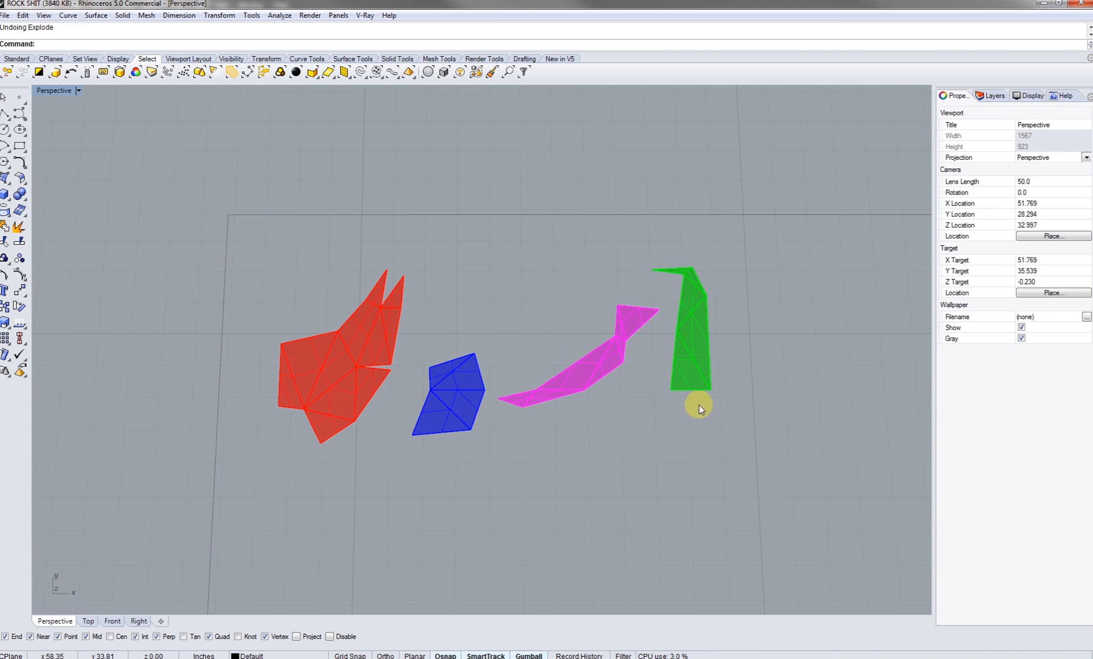
Step: Maximize the Top view and create a Make2D drawing of the four flat patterns in the rectangle
double_click(38, 89)
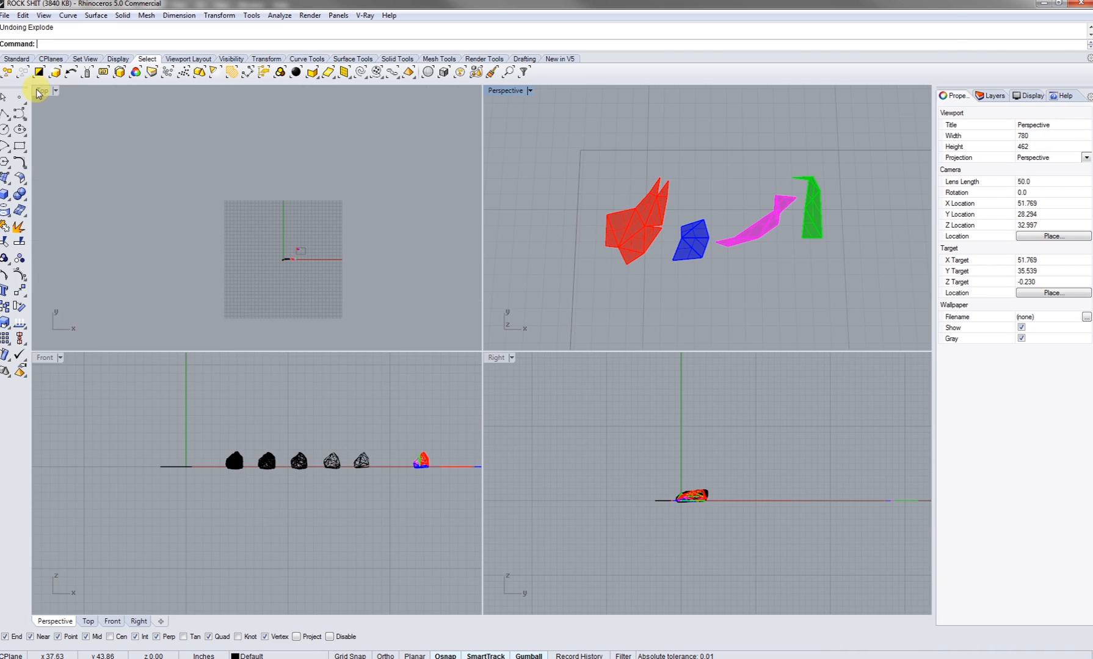
double_click(38, 90)
scroll(519, 409, "up", 5)
scroll(504, 422, "up", 4)
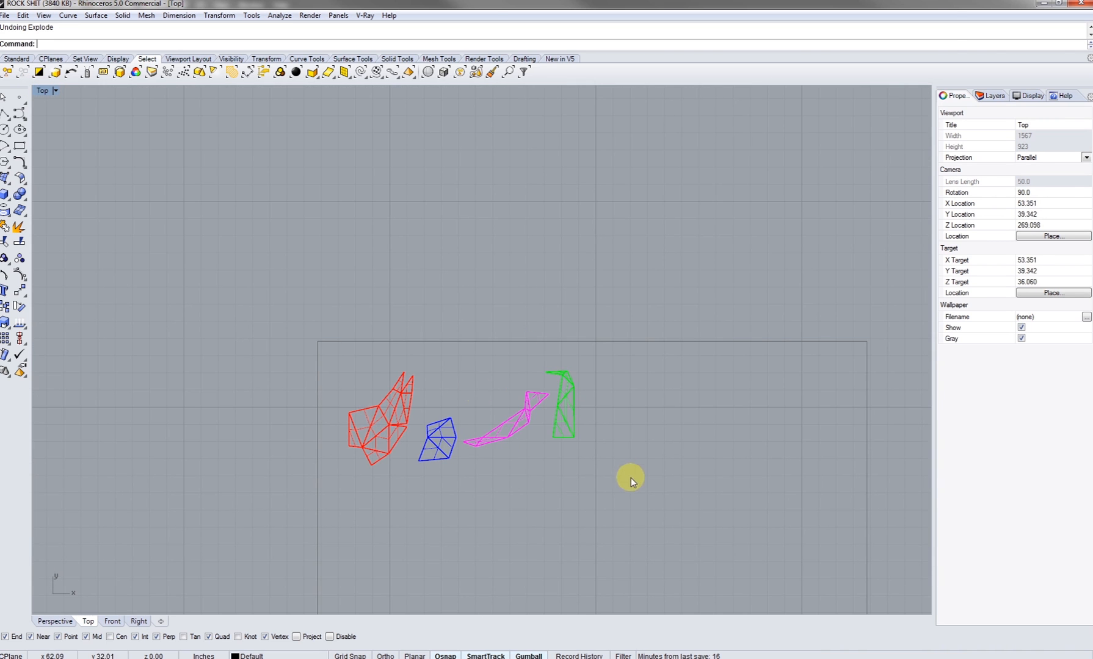
left_click_drag(354, 357, 357, 354)
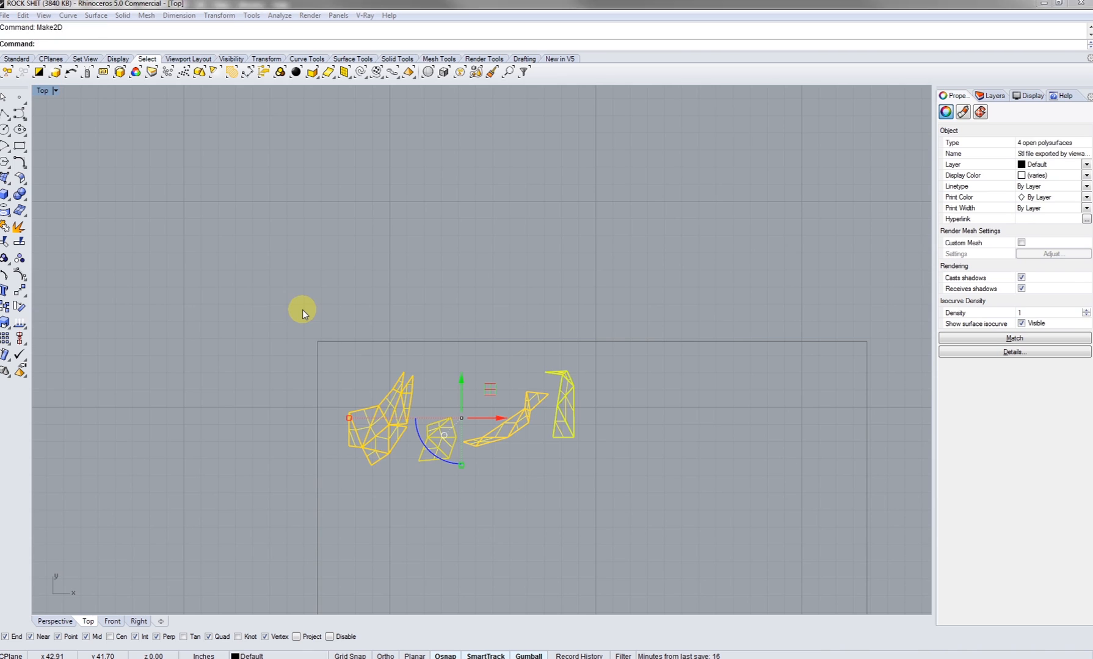
type("Make")
key("Return")
key("Return")
Step: Move the 2D outlines from the origin into the rectangle, just below the colored flat patterns
scroll(437, 329, "down", 18)
scroll(407, 377, "up", 10)
scroll(339, 421, "up", 8)
scroll(427, 375, "down", 10)
left_click_drag(399, 378, 264, 447)
right_click_drag(688, 256, 264, 447)
scroll(512, 258, "up", 2)
left_click_drag(264, 446, 481, 288)
scroll(520, 388, "up", 2)
left_click(434, 475)
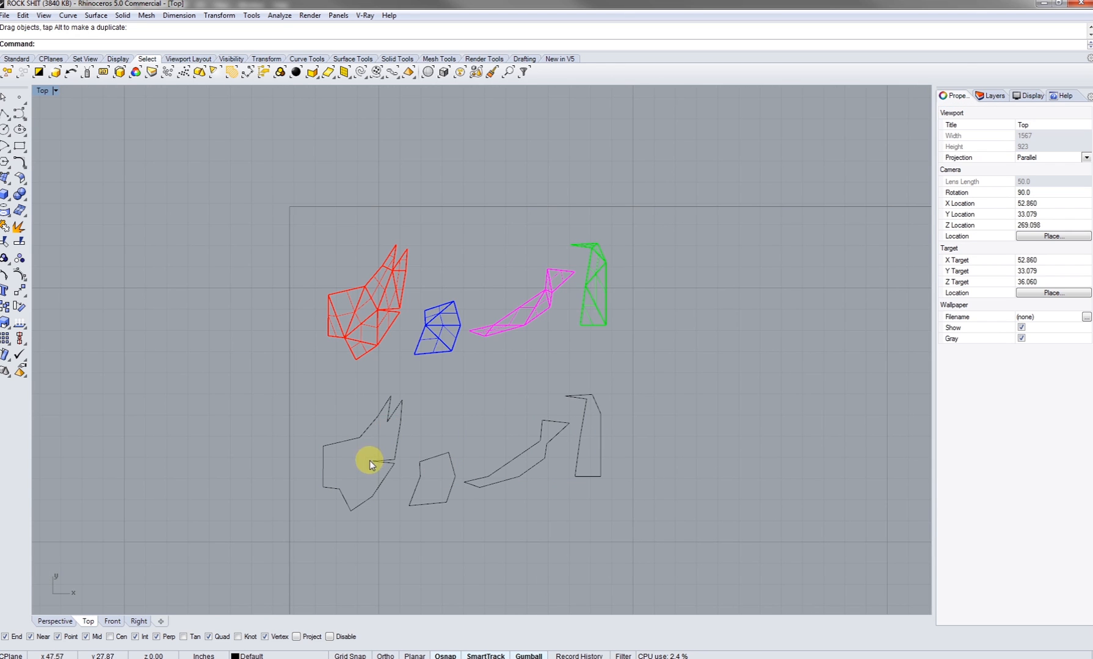
Step: Explode the four colored flat patterns in the rectangle and run Make2D on their surfaces using the current view
right_click_drag(368, 345, 370, 378)
left_click_drag(363, 290, 400, 316)
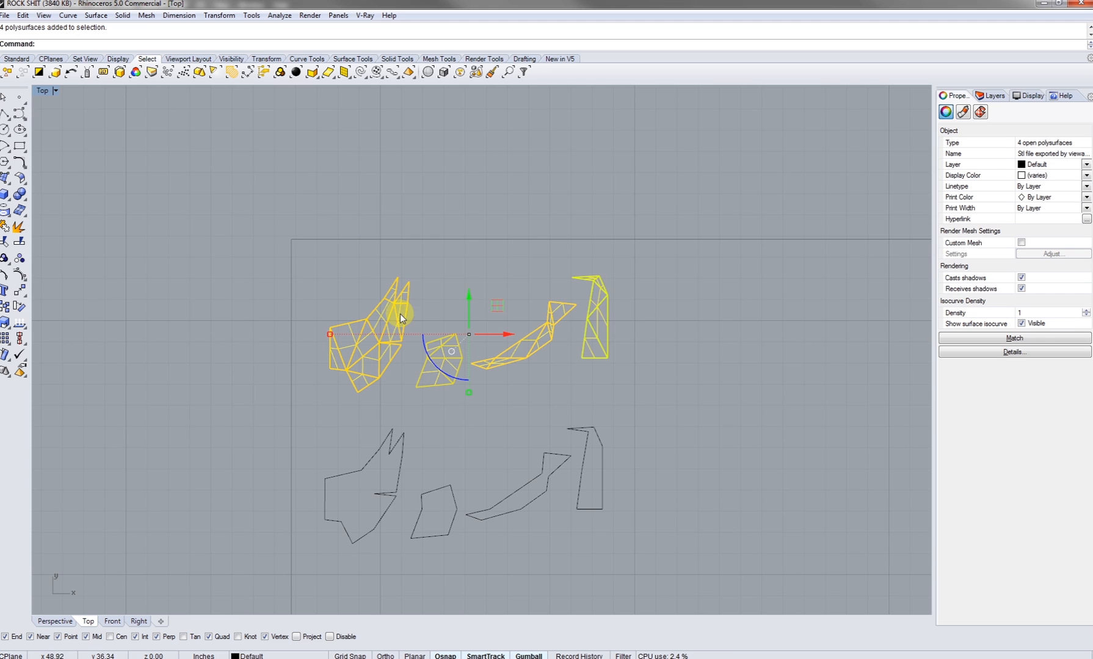
middle_click(568, 320)
left_click(580, 327)
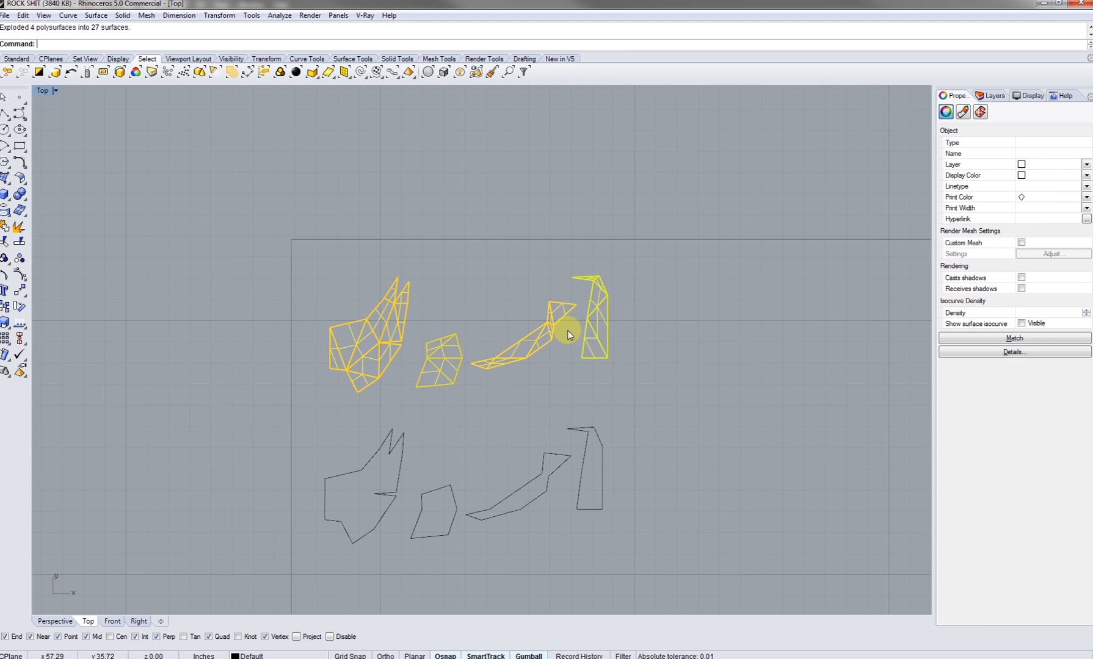
right_click_drag(502, 337, 503, 358)
type("Ma")
key("Return")
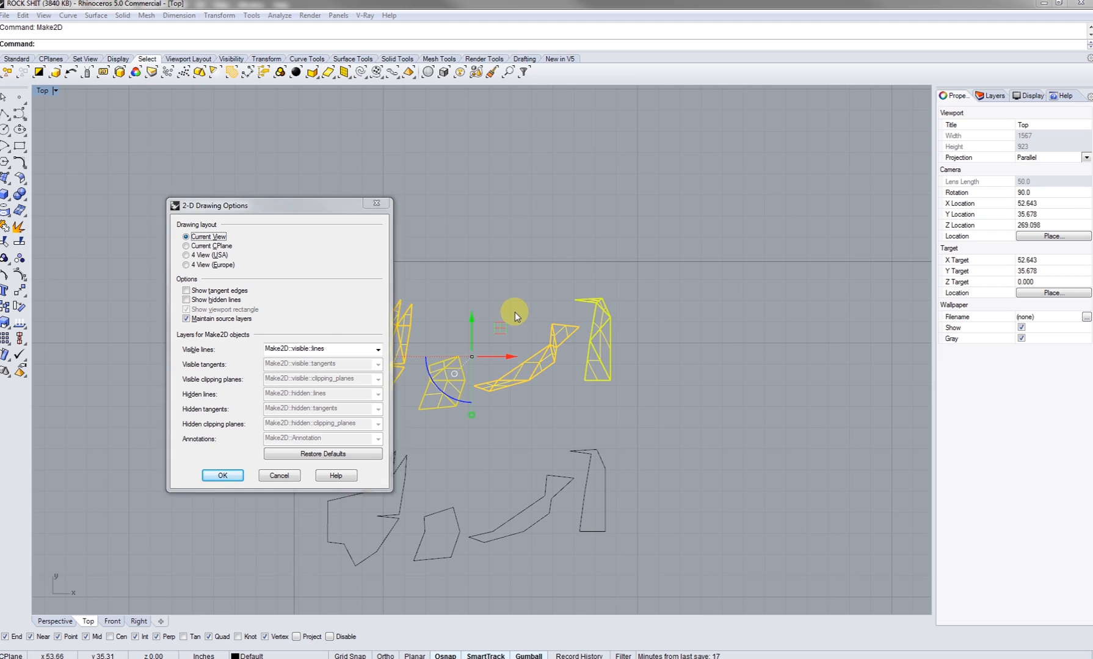
left_click(215, 476)
Step: Bring the new 2D edge curves from the origin into the rectangle, below the black outlines
scroll(534, 332, "down", 5)
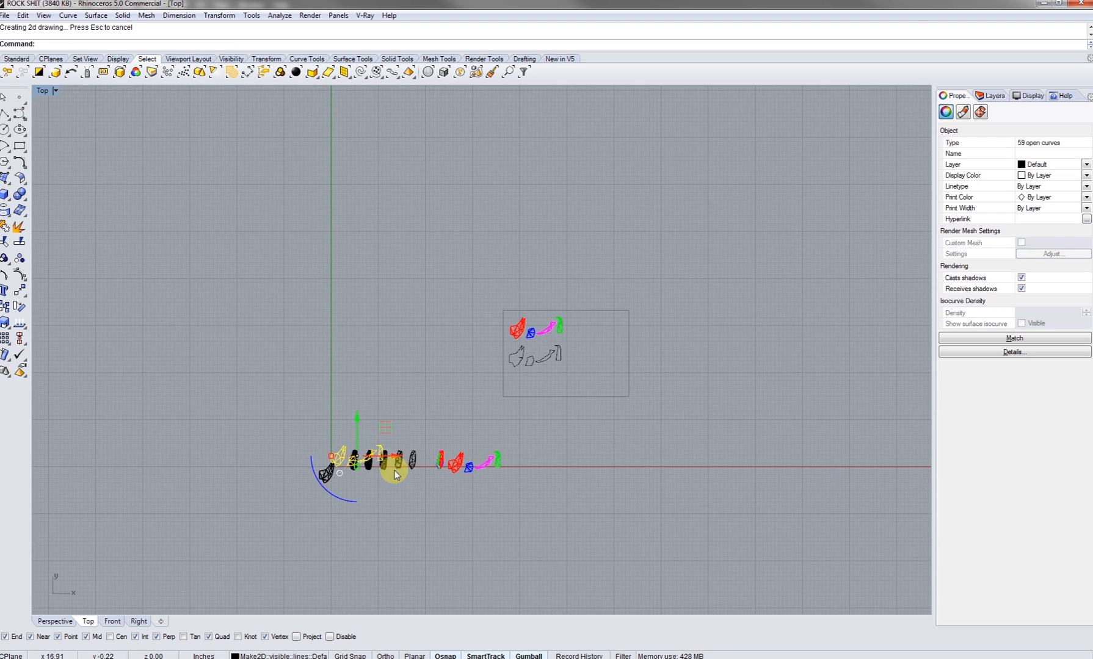
scroll(391, 470, "up", 4)
scroll(676, 268, "down", 4)
left_click_drag(455, 410, 471, 448)
scroll(398, 336, "up", 4)
Step: Move the 2D edge curves exactly onto the black outlines, using the tip of the tall hooked pattern as reference
type("m")
key("Return")
scroll(433, 435, "up", 10)
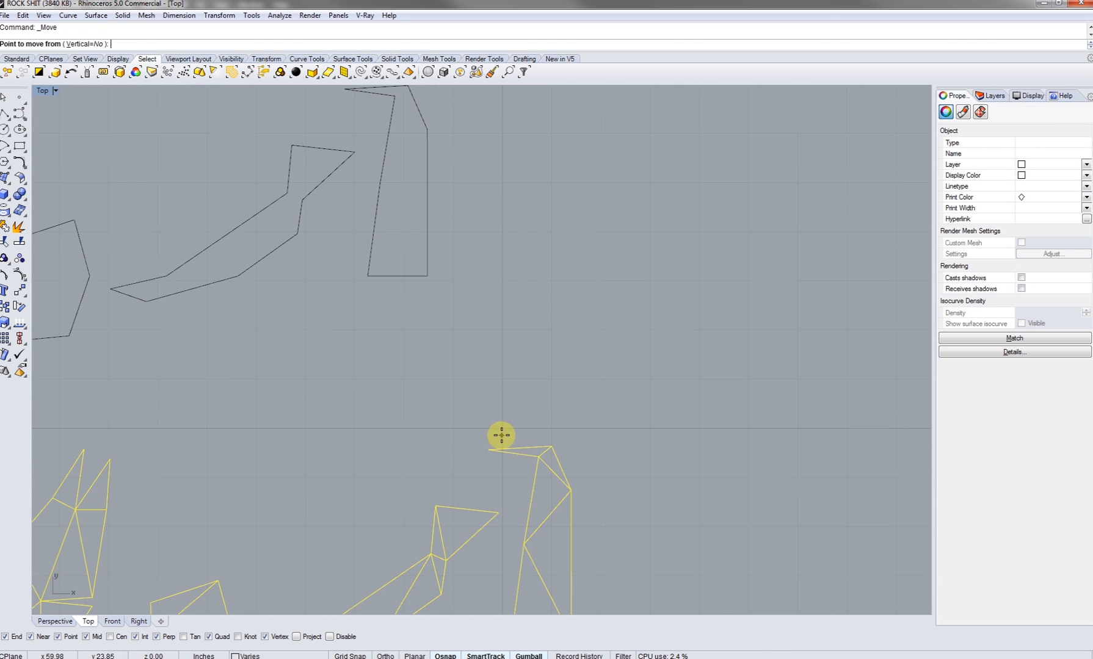
left_click(488, 450)
right_click_drag(417, 211, 488, 313)
left_click(485, 316)
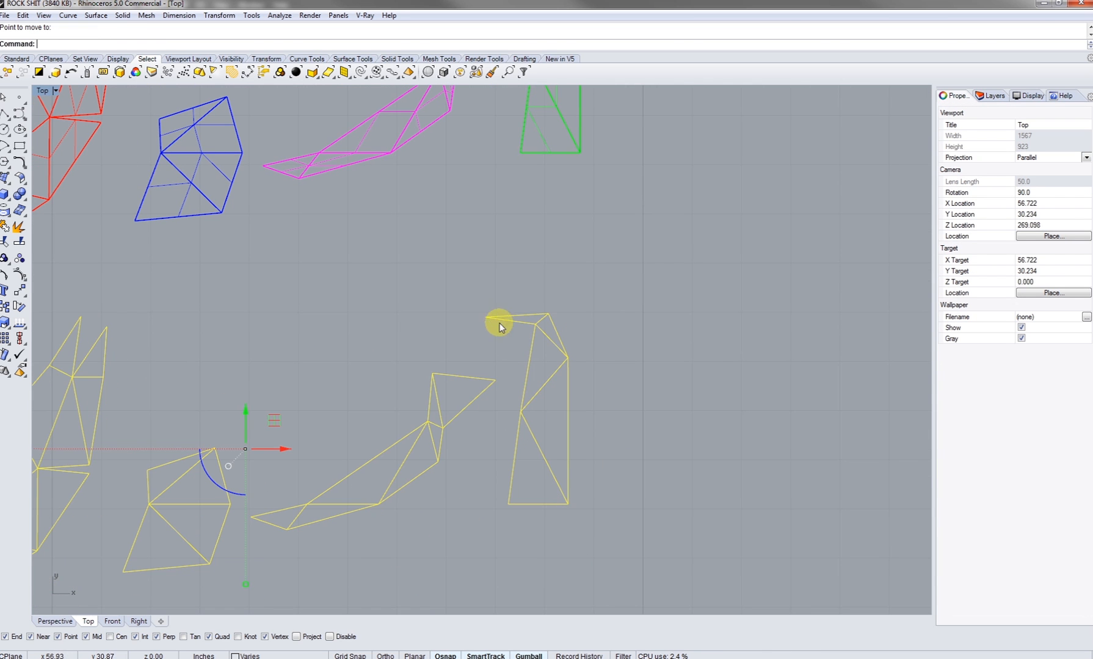
Step: Set the display color of the moved 2D edge curves to yellow
left_click(1033, 177)
left_click(1033, 228)
left_click(605, 426)
right_click_drag(605, 425, 785, 390)
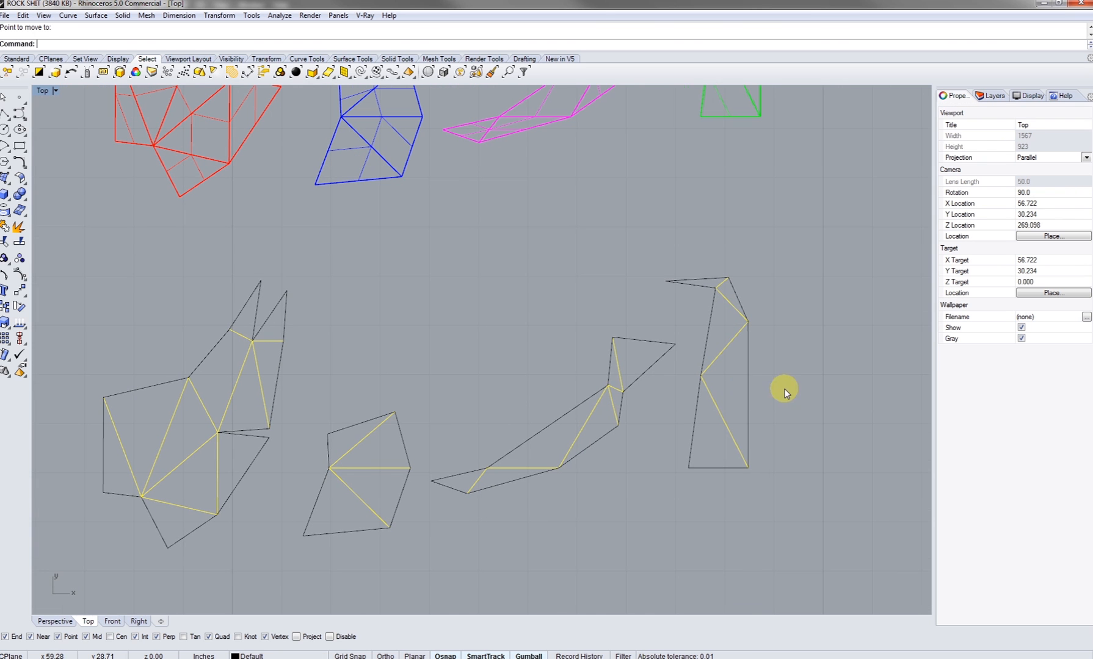
Step: Select the black outline curves in the rectangle by color, excluding the rock models and flat patterns near the origin
left_click(609, 371)
left_click(642, 397)
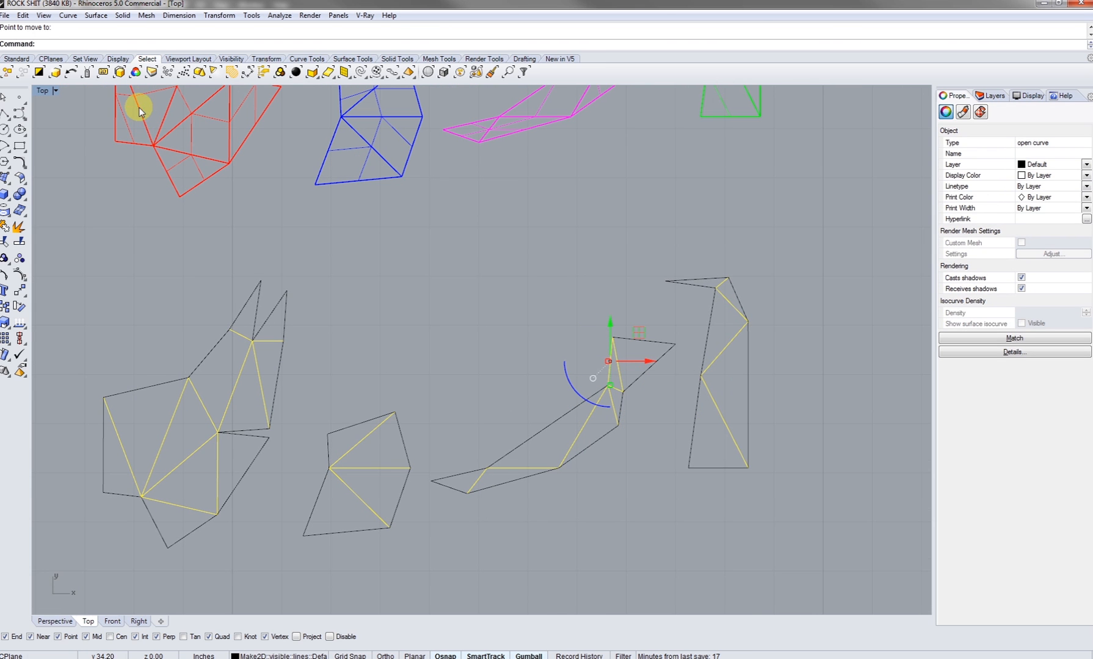
left_click(134, 73)
scroll(485, 332, "down", 8)
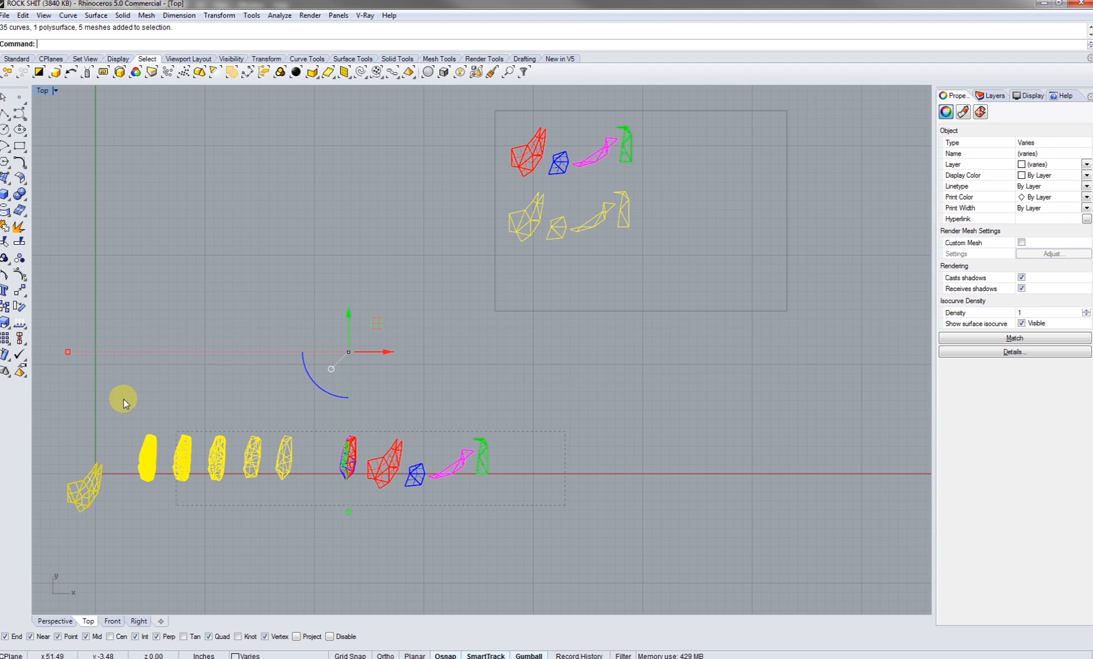
left_click_drag(35, 362, 35, 362, "ctrl")
right_click_drag(517, 259, 420, 362)
scroll(465, 315, "up", 14)
right_click_drag(492, 302, 492, 343)
middle_click(474, 326)
left_click(487, 336)
right_click_drag(483, 300, 500, 340)
left_click(476, 336)
Step: Delete the four colored flat patterns inside the rectangle
scroll(498, 317, "down", 4)
scroll(479, 406, "down", 4)
left_click_drag(344, 161, 605, 333)
key("Delete")
Step: Move the black outlines and yellow fold lines together up toward the upper edge of the rectangle
left_click_drag(353, 334, 548, 467)
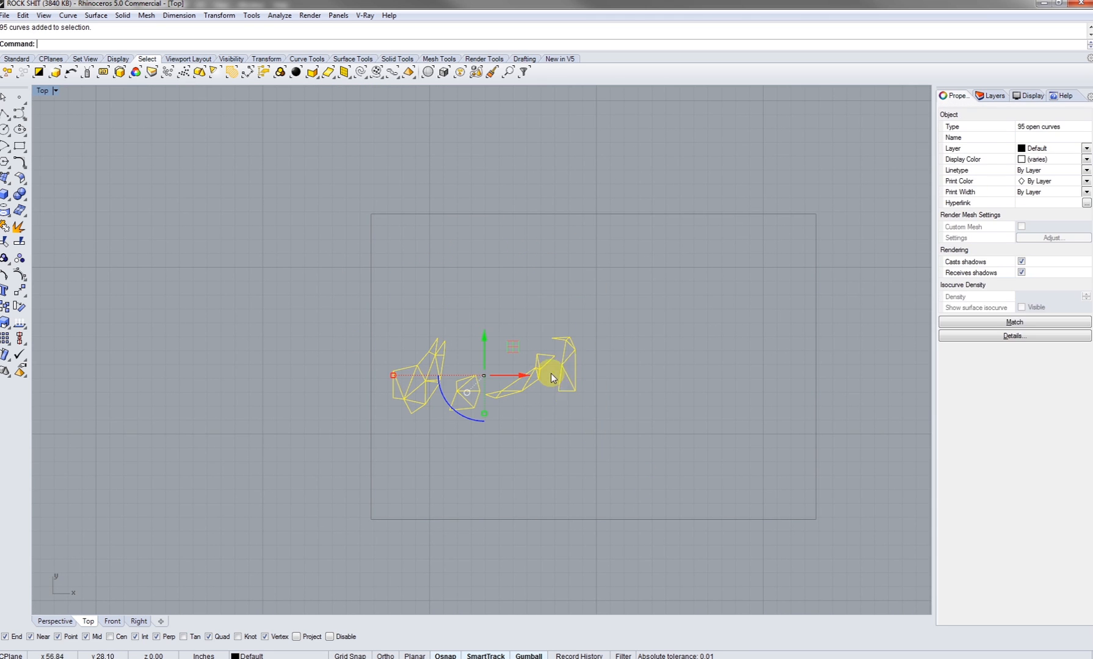
left_click_drag(565, 387, 561, 297)
scroll(481, 292, "up", 7)
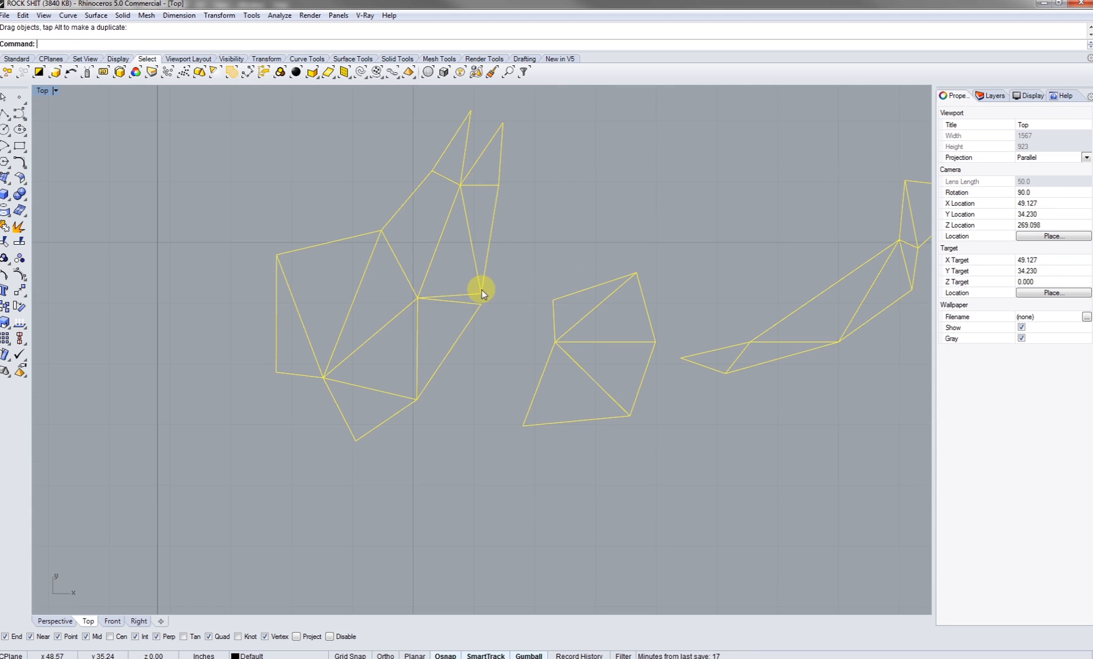
scroll(557, 256, "down", 1)
scroll(519, 269, "down", 4)
scroll(427, 282, "up", 3)
Step: Select the black outlines in the rectangle by color and raise them vertically above the yellow lines so only interior fold lines show yellow
left_click(414, 284)
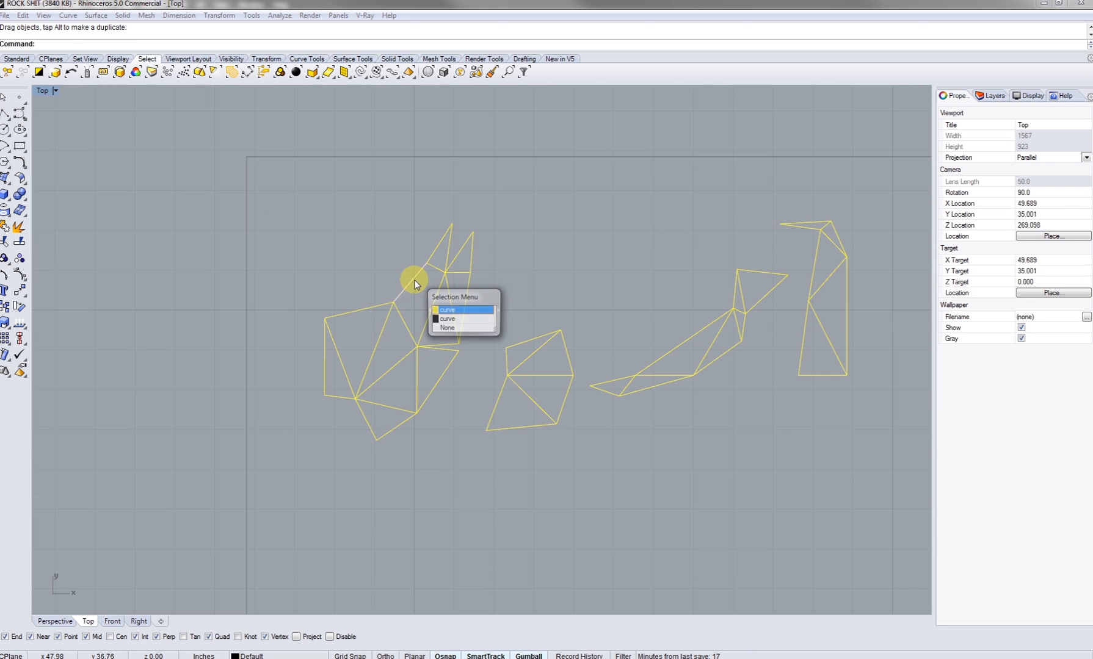
left_click(458, 320)
left_click(136, 73)
scroll(453, 388, "down", 5)
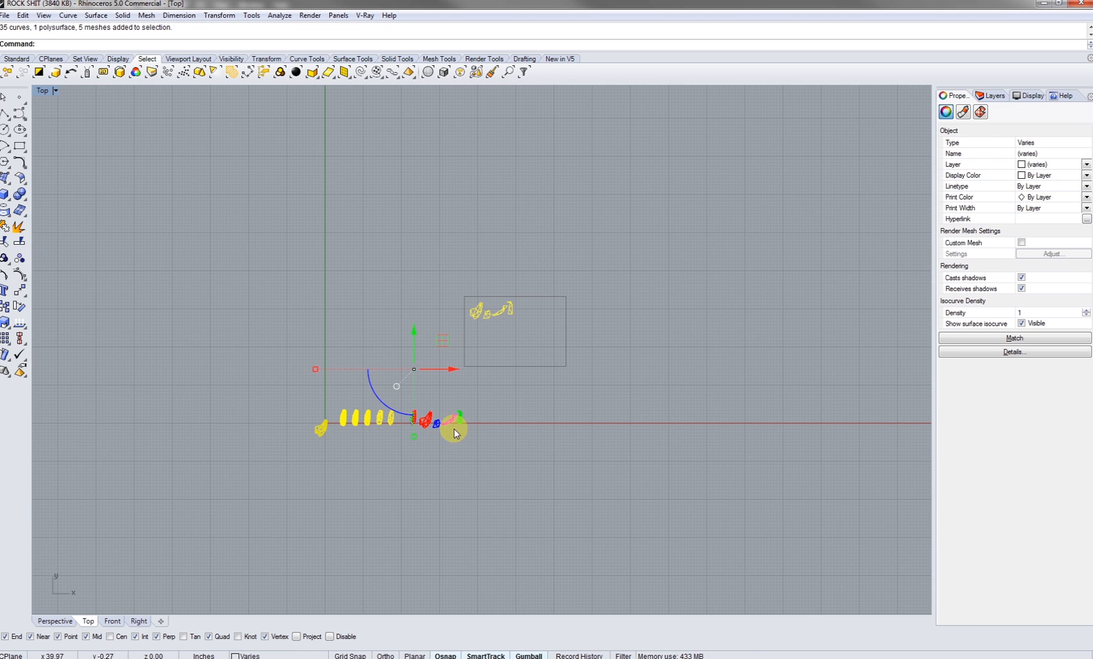
left_click_drag(255, 392, 256, 391, "ctrl")
scroll(517, 299, "up", 6)
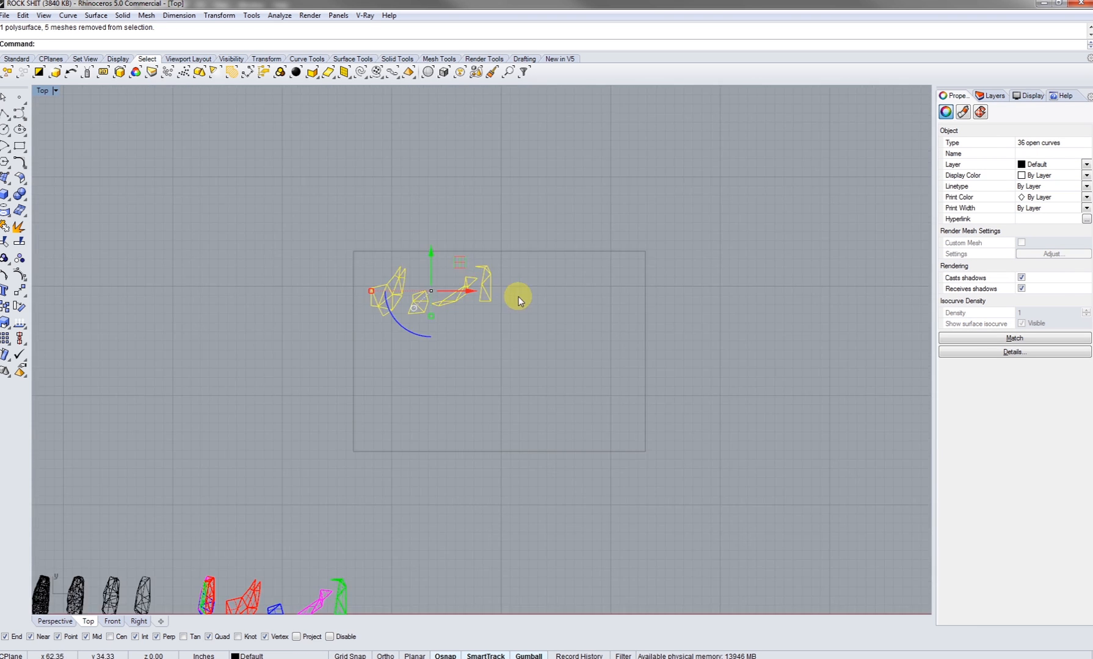
double_click(42, 93)
left_click_drag(900, 461, 895, 456, "ctrl")
right_click_drag(275, 221, 313, 237)
left_click(220, 164)
double_click(39, 91)
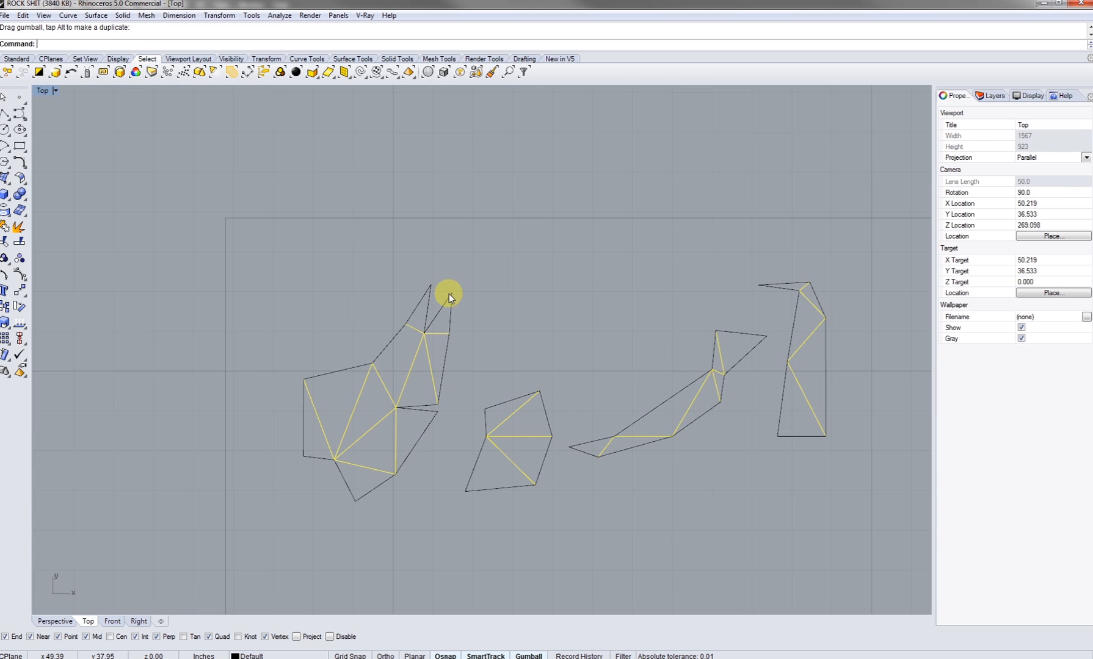
Step: Examine the black cut outlines and yellow fold lines of the four patterns in the top view
scroll(297, 415, "up", 8)
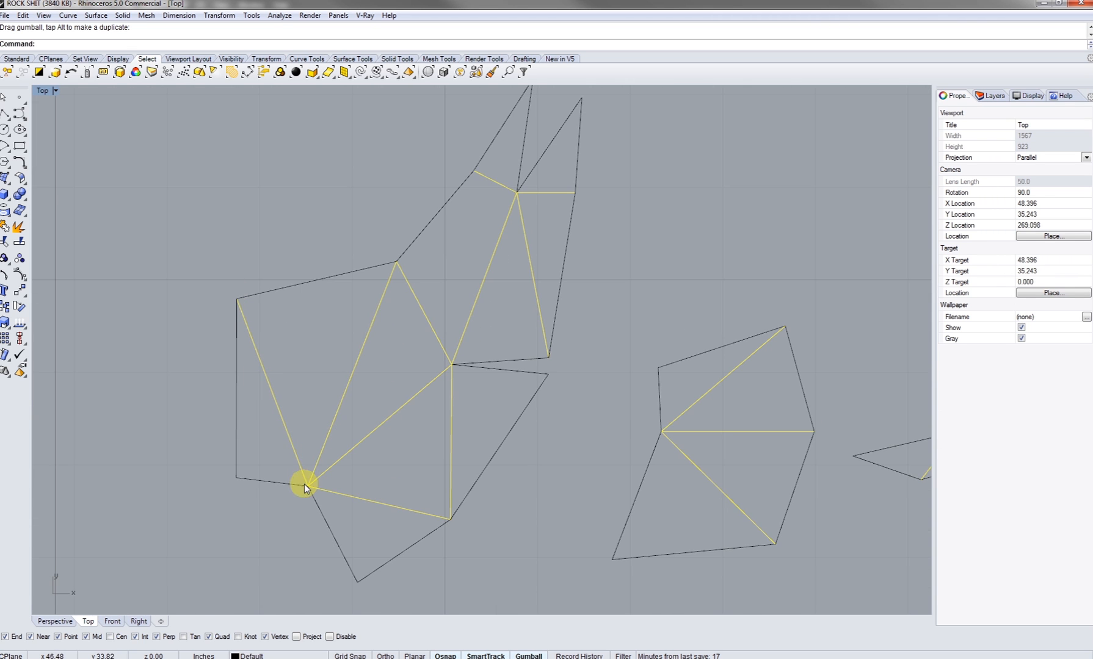
scroll(543, 430, "down", 6)
right_click_drag(548, 433, 416, 431)
right_click_drag(690, 393, 464, 404)
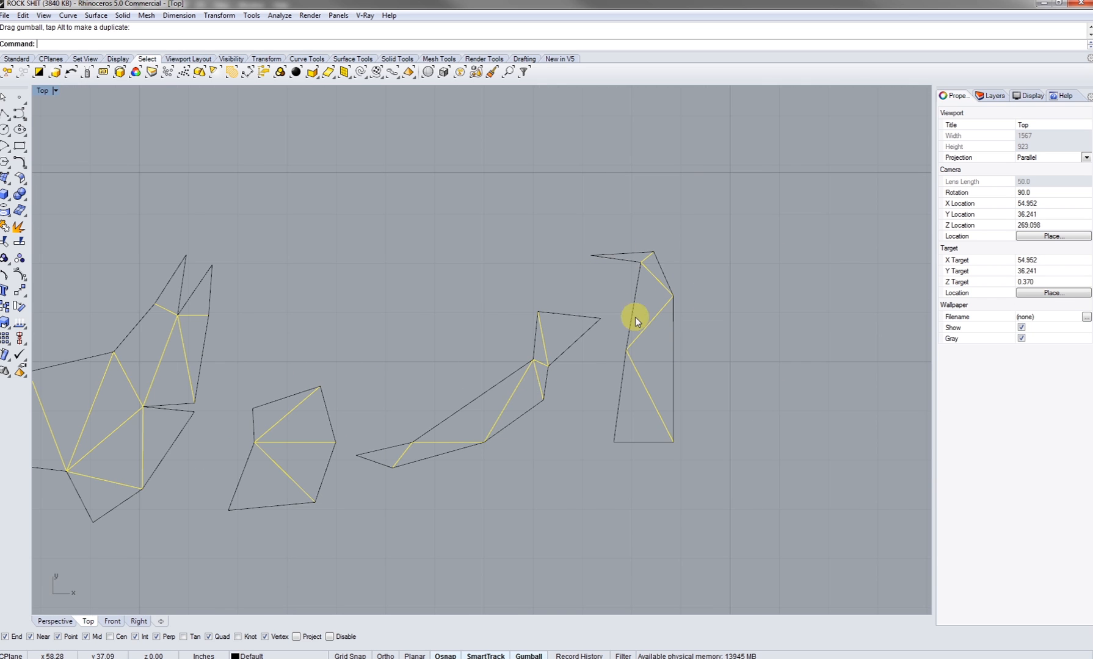
right_click_drag(556, 383, 648, 374)
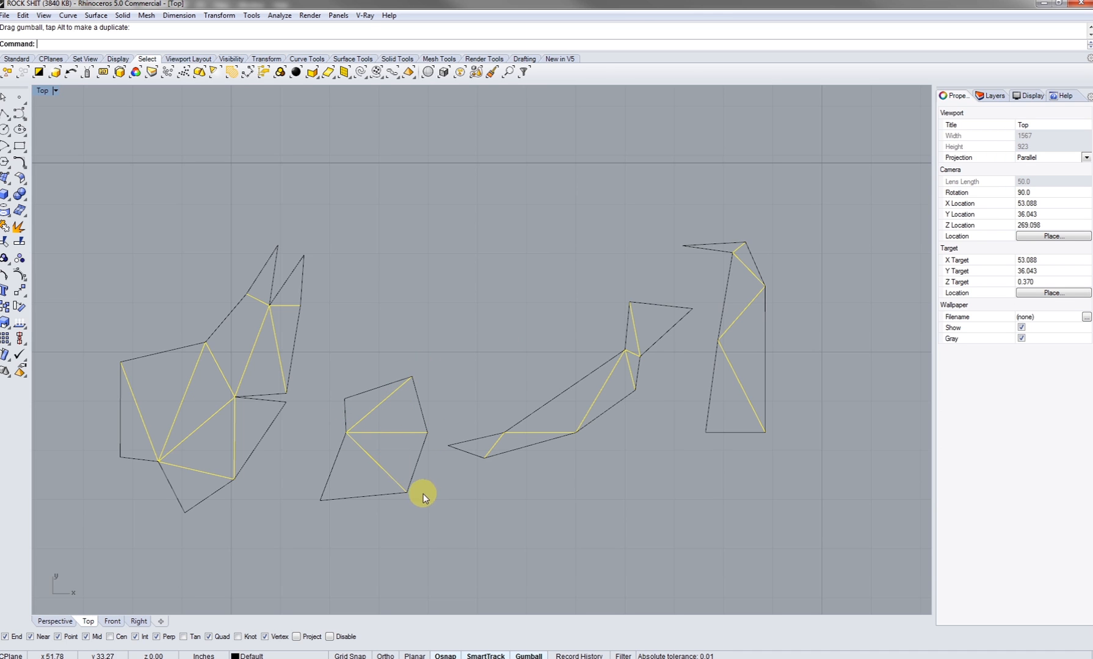
scroll(520, 353, "down", 10)
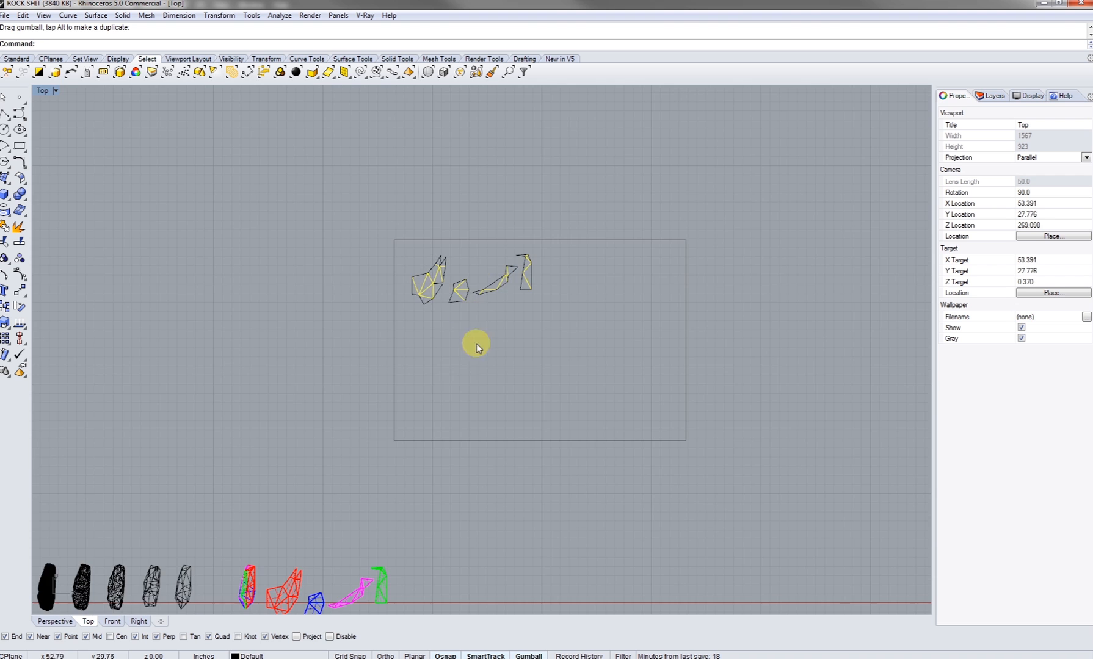
scroll(441, 293, "up", 12)
scroll(407, 242, "down", 10)
right_click_drag(424, 569, 526, 420)
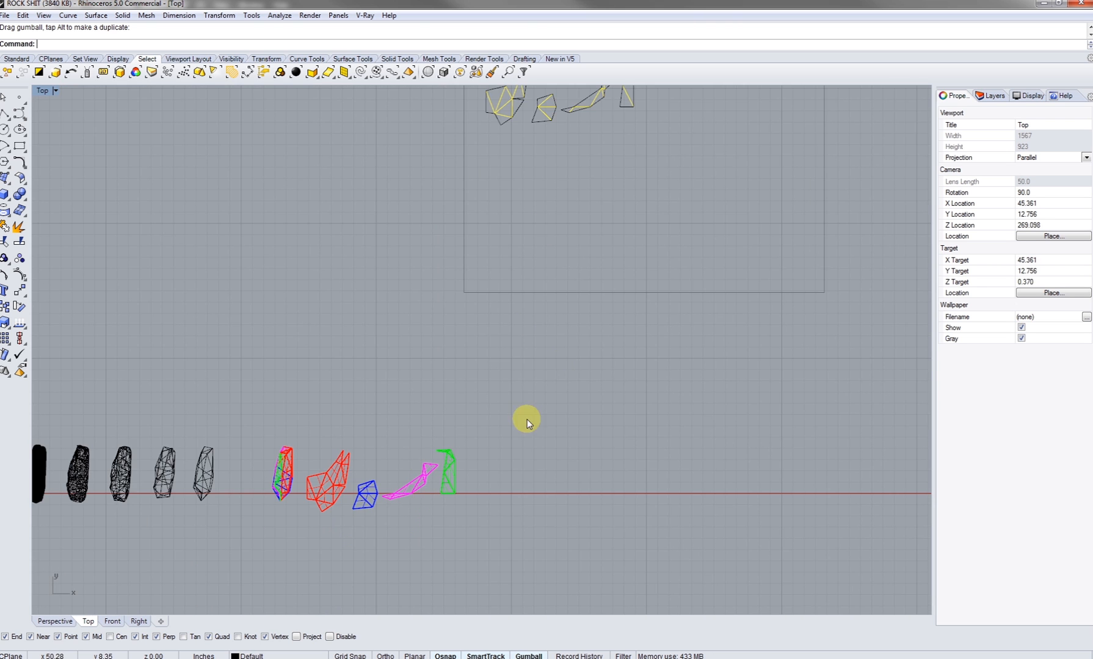
scroll(276, 488, "up", 6)
Step: Switch to the maximized perspective view and examine the raised outlines, the colored rock and the red flat pattern
double_click(38, 90)
left_click(506, 91)
double_click(509, 93)
scroll(529, 311, "down", 6)
right_click_drag(528, 311, 534, 372)
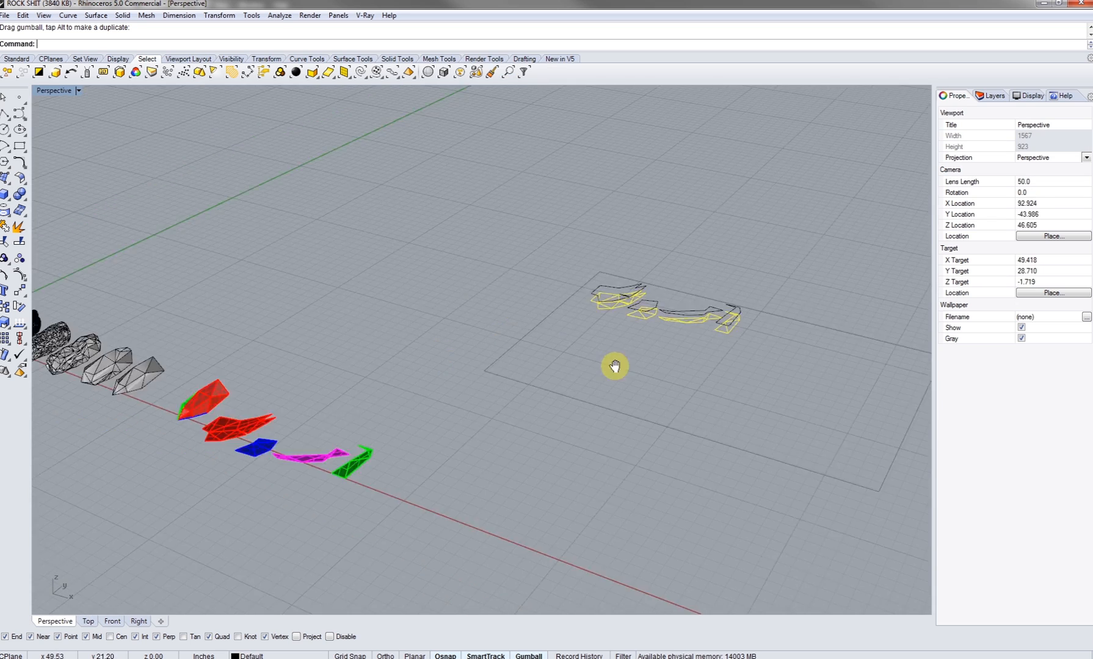
scroll(285, 411, "up", 12)
left_click(275, 350)
right_click_drag(274, 350, 337, 342)
scroll(501, 302, "up", 7)
right_click_drag(501, 348, 426, 403)
Step: Select the red flat pattern and compare its folds and edges with the red faces of the colored rock
left_click(487, 379)
right_click_drag(292, 448, 327, 440, "shift")
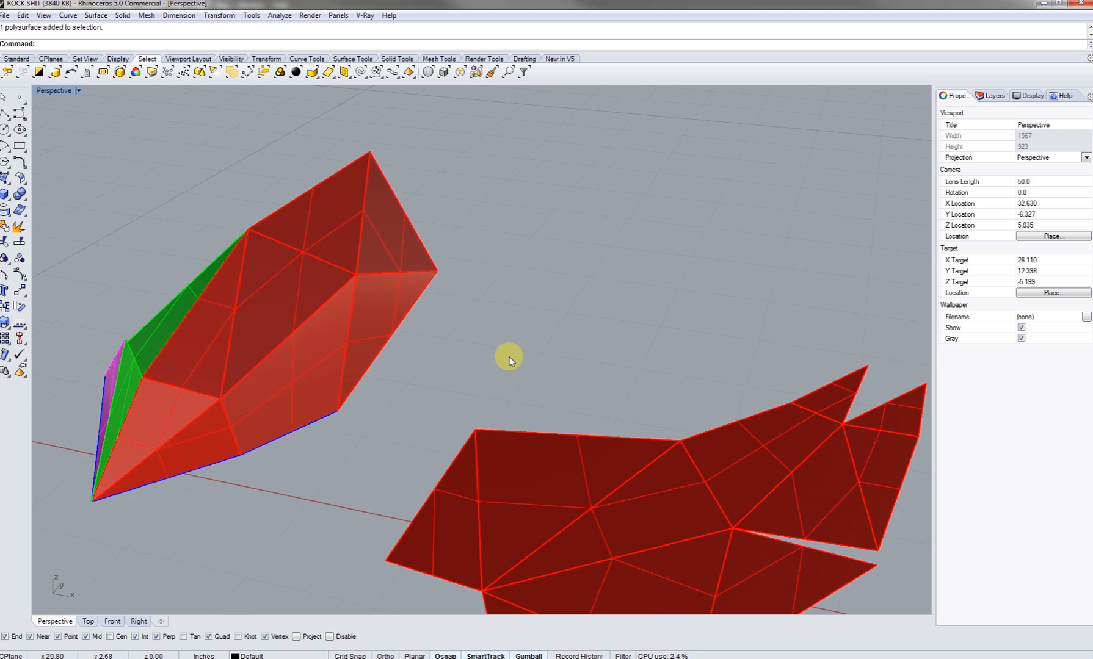
scroll(508, 356, "down", 2)
right_click_drag(508, 355, 520, 385)
right_click_drag(586, 420, 599, 385, "shift")
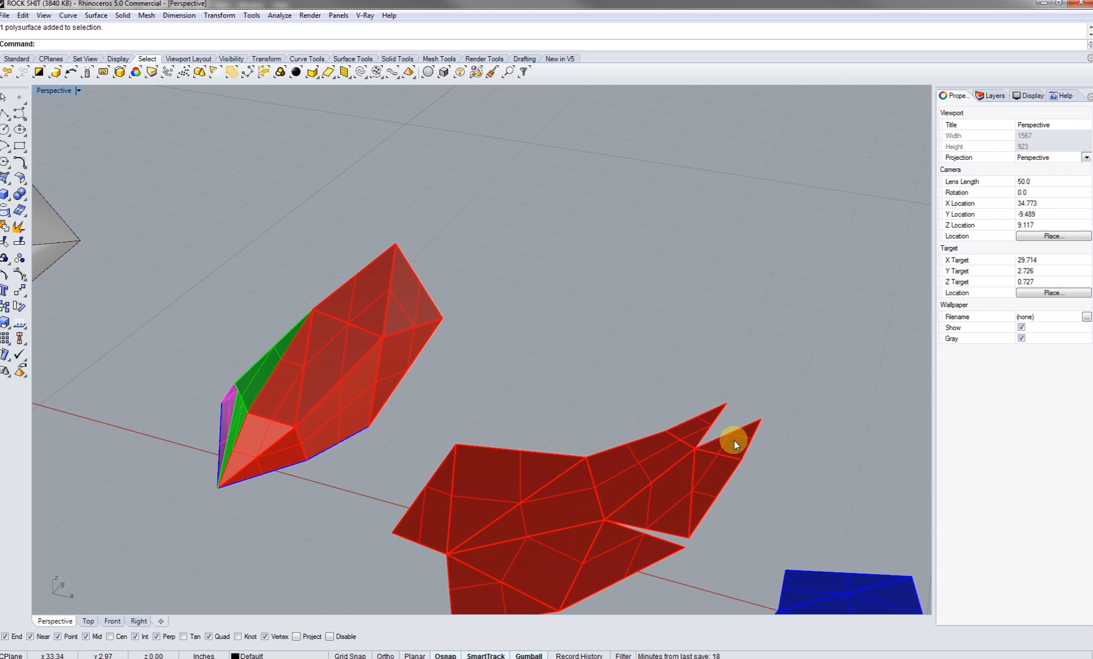
right_click_drag(256, 444, 271, 426, "shift")
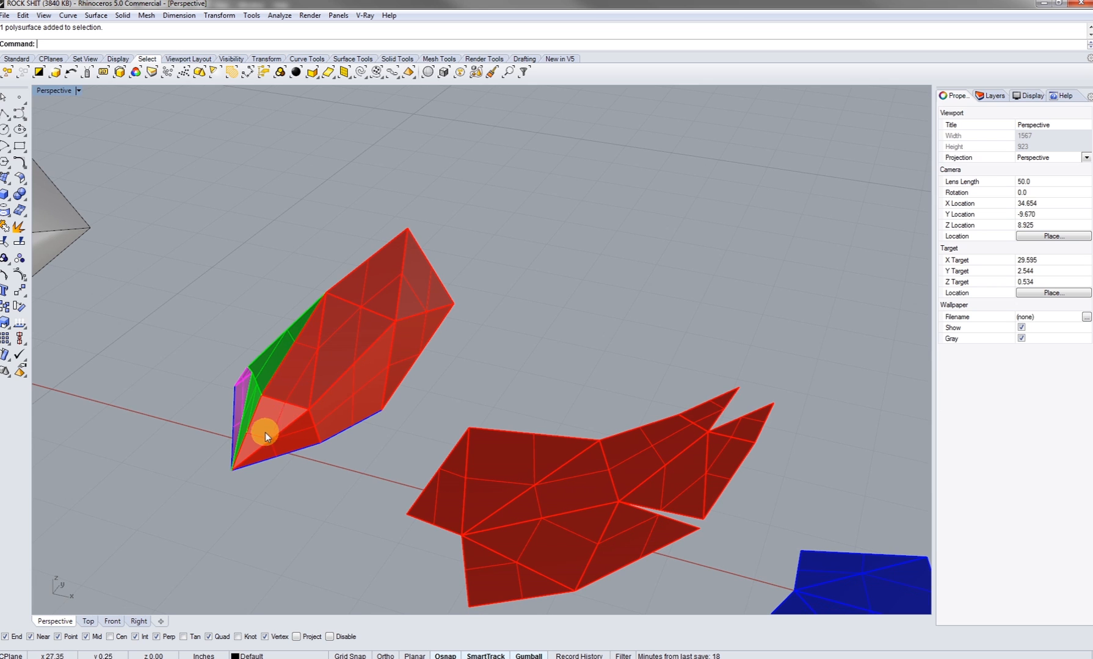
left_click(695, 445)
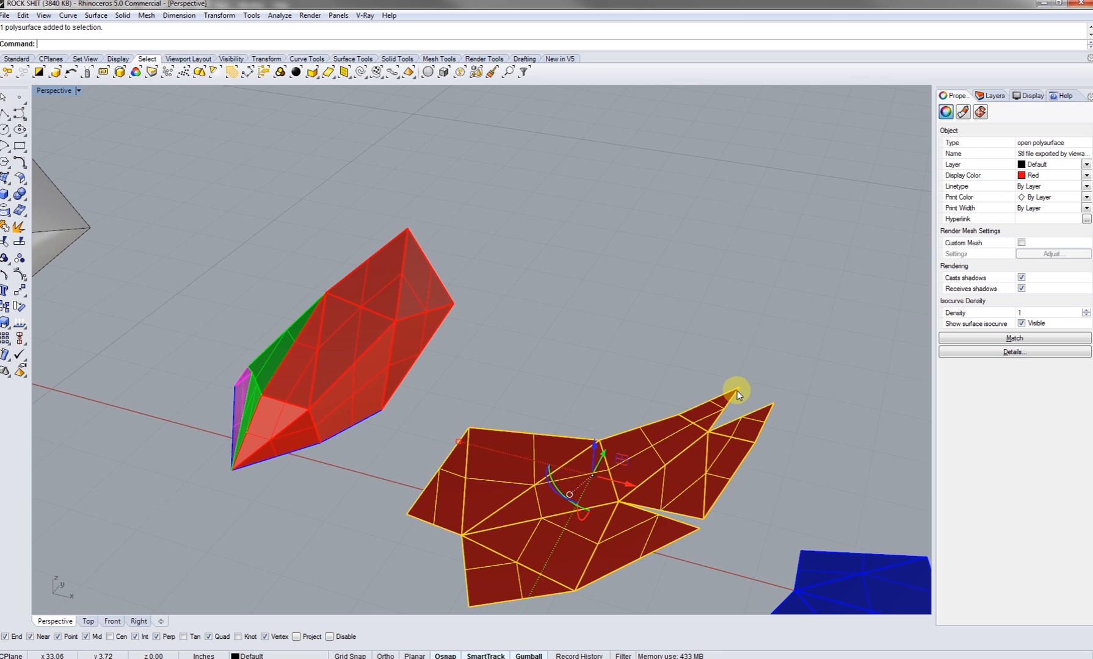
right_click_drag(337, 446, 325, 410)
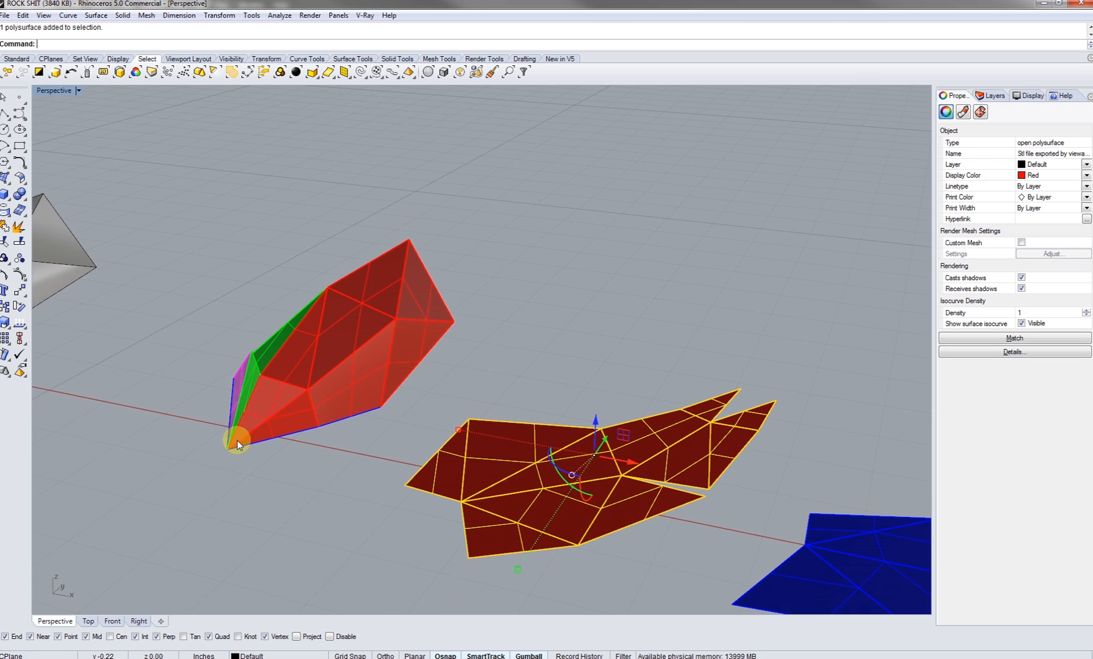
Step: Compare the colored rock with all four flat patterns beside it in the perspective view
right_click_drag(327, 353, 351, 424)
right_click_drag(744, 285, 551, 323)
scroll(551, 323, "down", 6)
right_click_drag(691, 387, 475, 270)
scroll(472, 322, "down", 5)
scroll(495, 312, "up", 6)
scroll(493, 255, "down", 8)
scroll(605, 206, "up", 6)
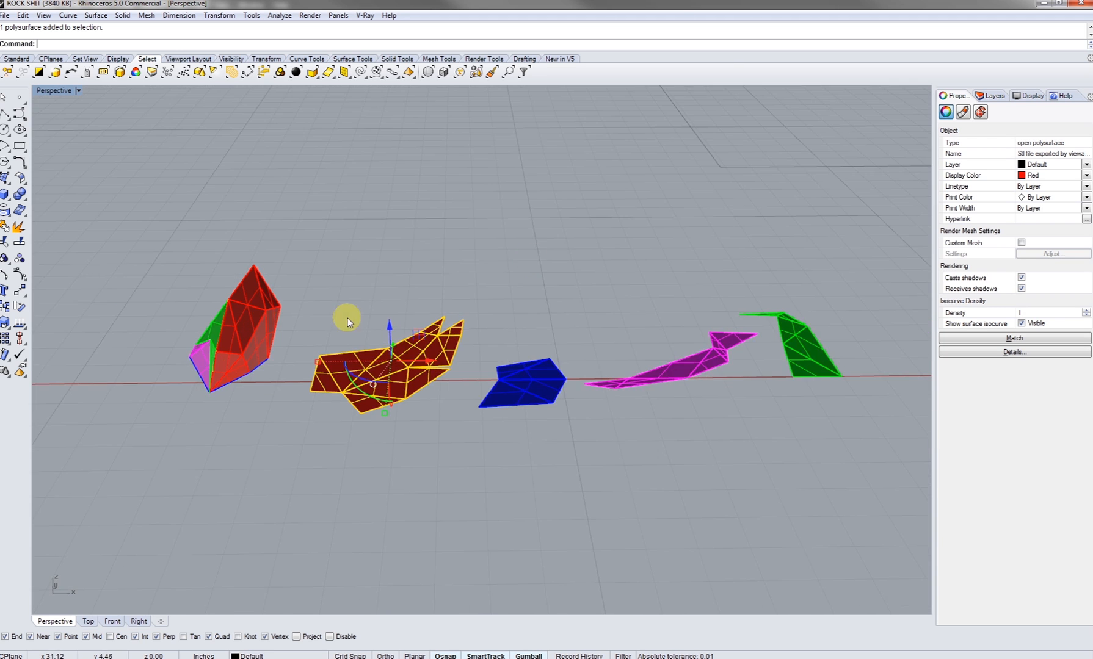
scroll(290, 314, "up", 7)
right_click_drag(322, 367, 204, 368)
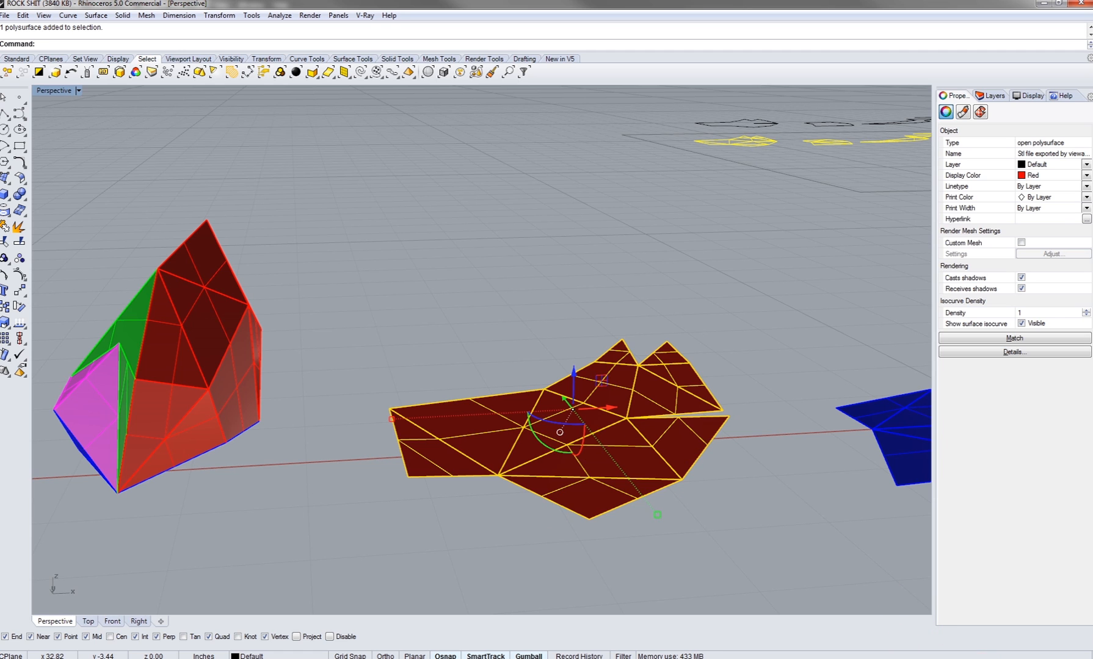
left_click(995, 657)
left_click(986, 561)
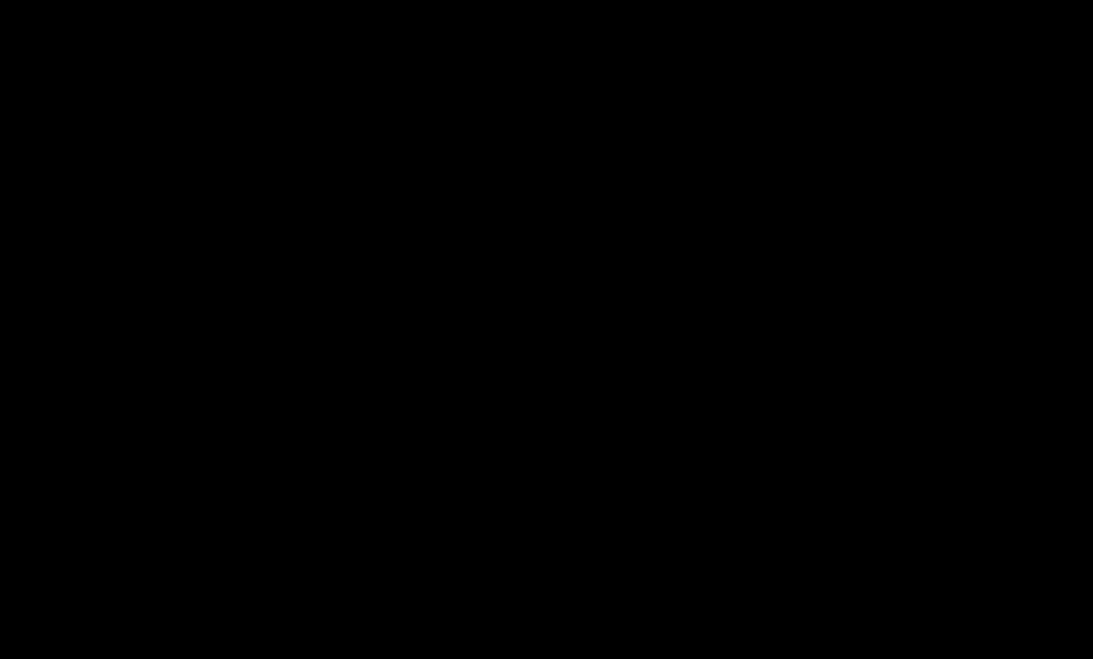